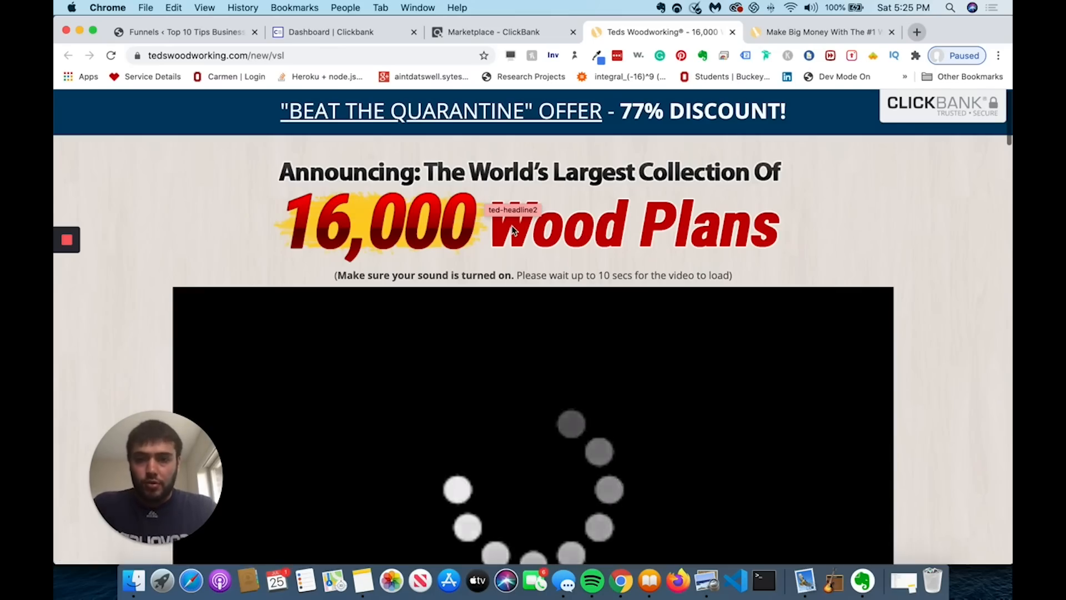
- Scroll through the Teds Woodworking 16,000 Wood Plans sales page
{"action": "scroll", "coordinate": [513, 230], "scroll_direction": "down", "scroll_amount": 20}
{"action": "scroll", "coordinate": [513, 230], "scroll_direction": "down", "scroll_amount": 8}
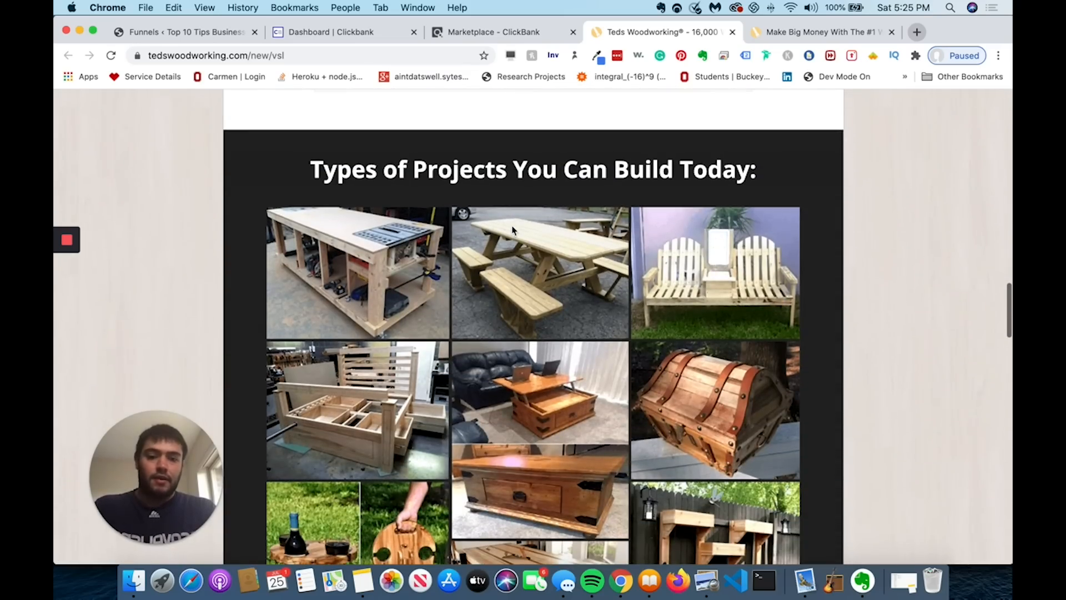
{"action": "scroll", "coordinate": [512, 230], "scroll_direction": "down", "scroll_amount": 7}
{"action": "scroll", "coordinate": [512, 230], "scroll_direction": "down", "scroll_amount": 4}
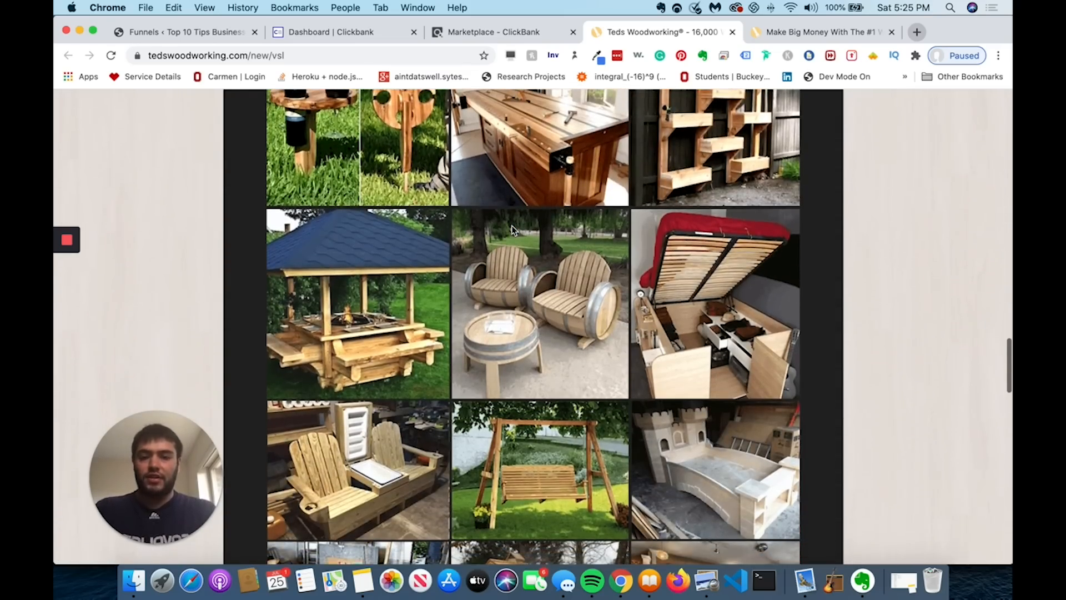
{"action": "scroll", "coordinate": [512, 229], "scroll_direction": "down", "scroll_amount": 4}
{"action": "scroll", "coordinate": [512, 229], "scroll_direction": "down", "scroll_amount": 10}
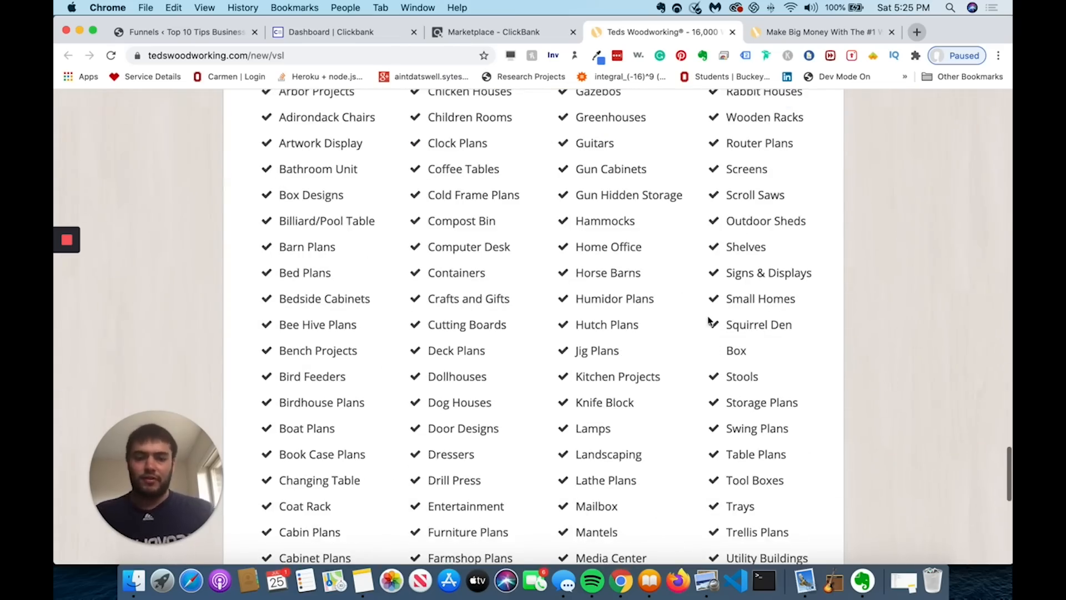
{"action": "scroll", "coordinate": [682, 353], "scroll_direction": "up", "scroll_amount": 20}
- Close the 'Hold On' exit popup and go to the 'Make Big Money' affiliates page
{"action": "left_click", "coordinate": [746, 190]}
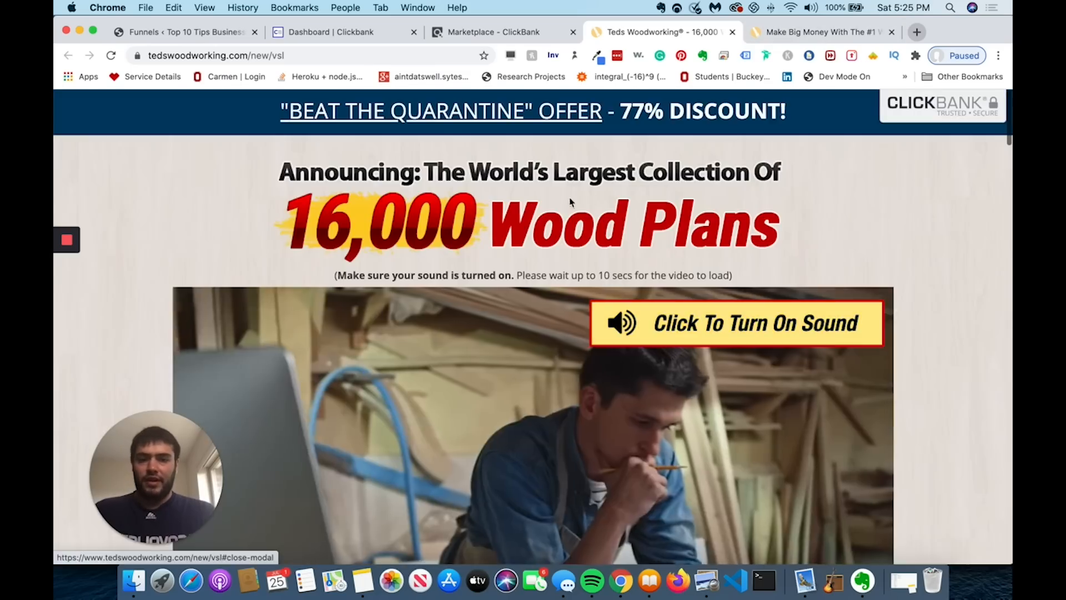
{"action": "scroll", "coordinate": [566, 205], "scroll_direction": "down", "scroll_amount": 6}
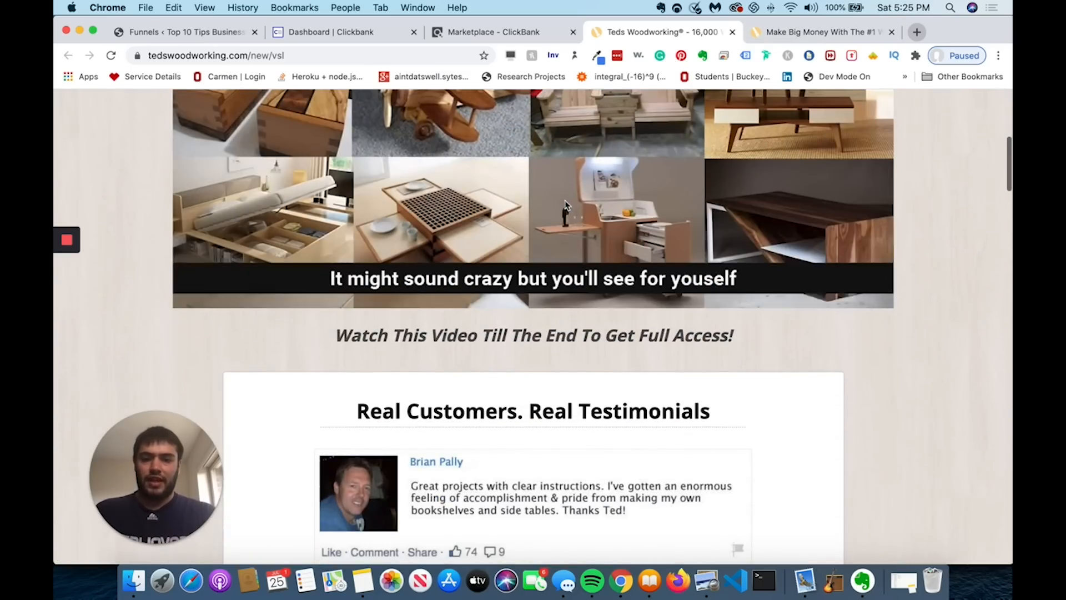
{"action": "left_click", "coordinate": [750, 37]}
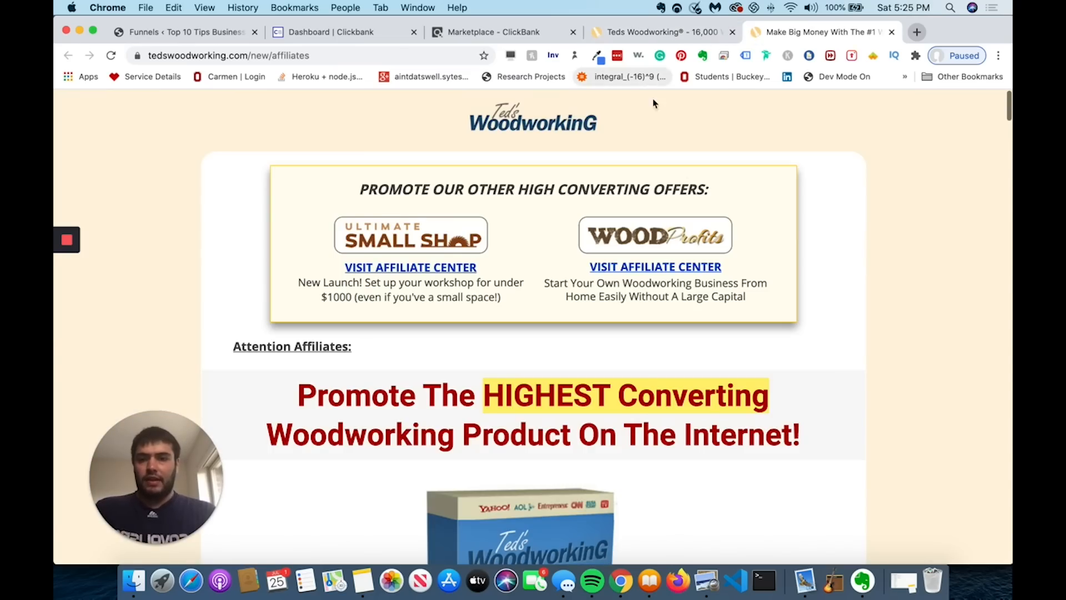
- Scroll the affiliates page down to the Main Affiliate Link and the 50 Free Plans lander link
{"action": "scroll", "coordinate": [683, 171], "scroll_direction": "down", "scroll_amount": 6}
{"action": "scroll", "coordinate": [683, 171], "scroll_direction": "down", "scroll_amount": 9}
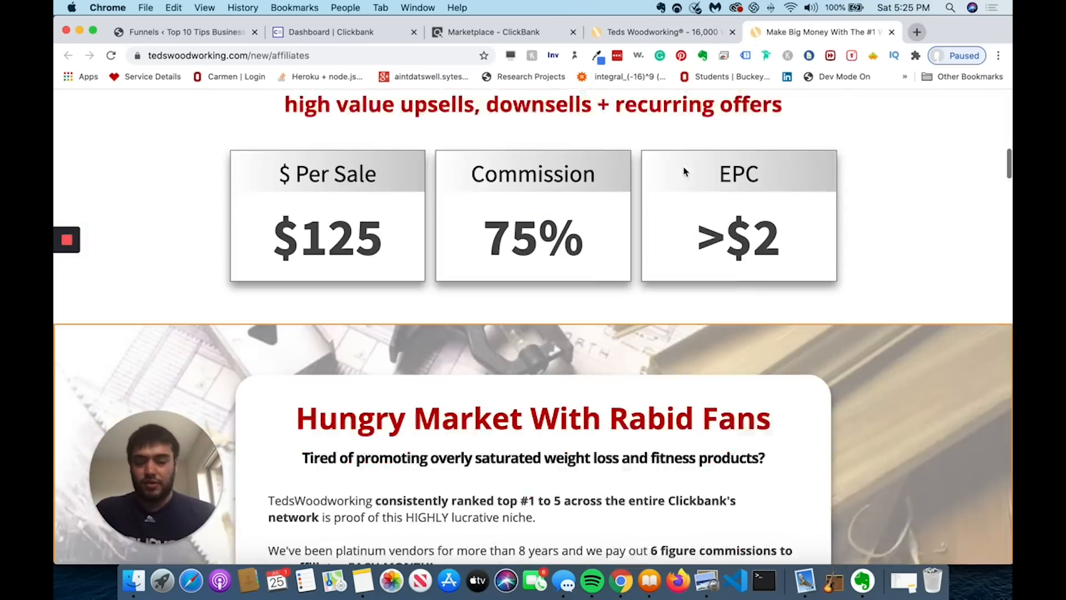
{"action": "scroll", "coordinate": [683, 171], "scroll_direction": "up", "scroll_amount": 12}
{"action": "scroll", "coordinate": [683, 169], "scroll_direction": "down", "scroll_amount": 8}
{"action": "scroll", "coordinate": [683, 169], "scroll_direction": "down", "scroll_amount": 10}
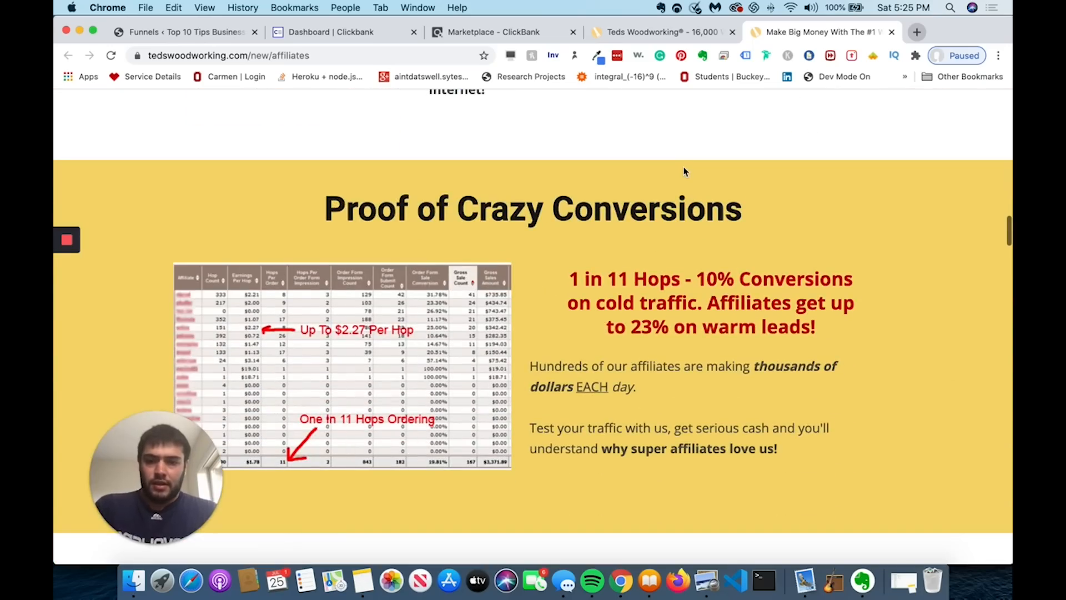
{"action": "scroll", "coordinate": [683, 171], "scroll_direction": "down", "scroll_amount": 10}
{"action": "scroll", "coordinate": [683, 171], "scroll_direction": "down", "scroll_amount": 2}
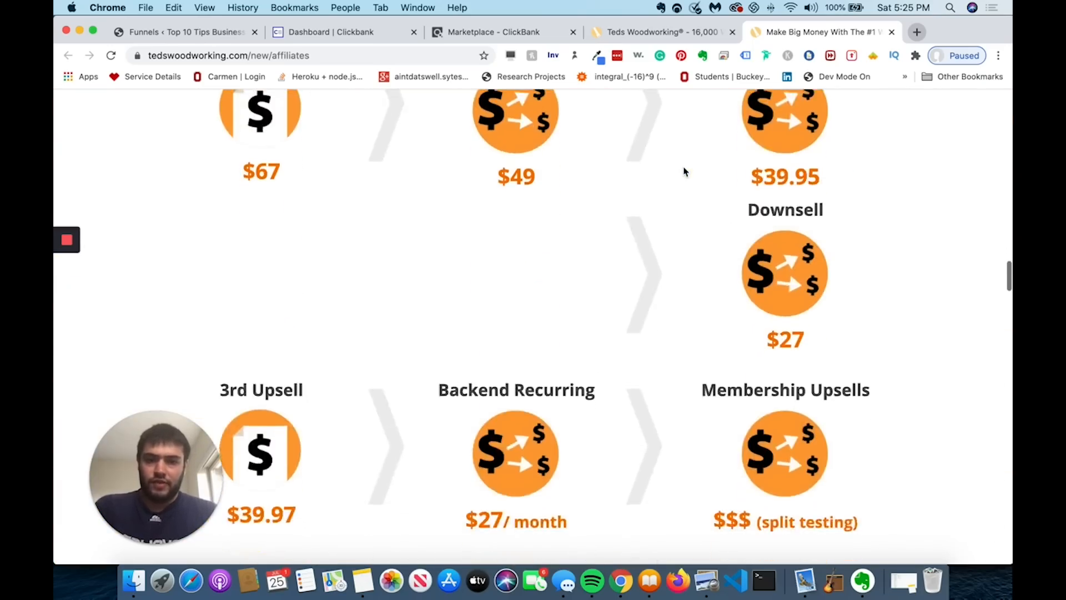
{"action": "scroll", "coordinate": [684, 171], "scroll_direction": "up", "scroll_amount": 4}
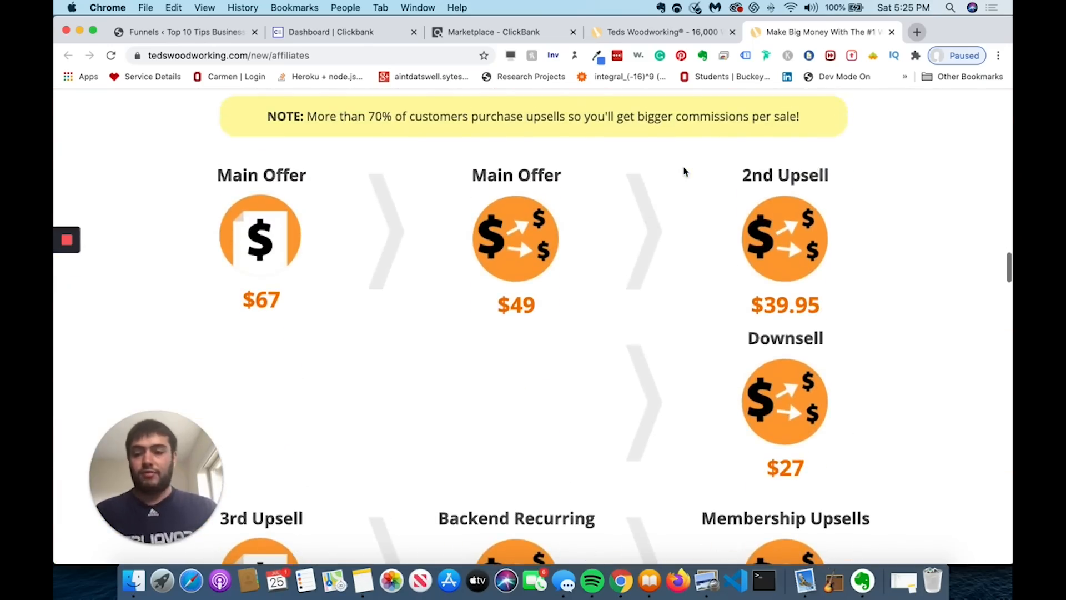
{"action": "scroll", "coordinate": [685, 171], "scroll_direction": "down", "scroll_amount": 15}
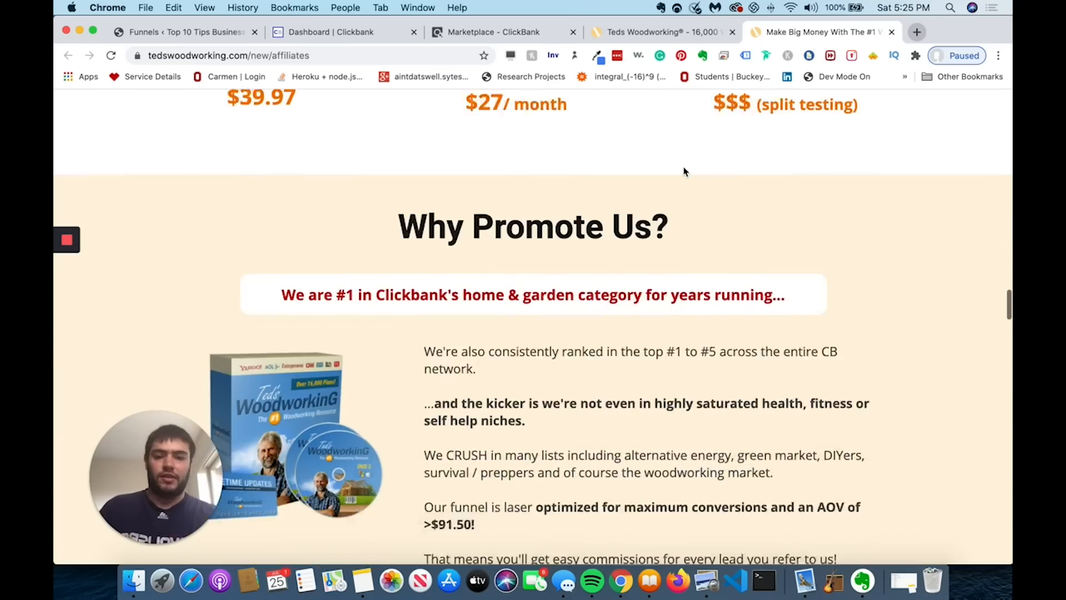
{"action": "scroll", "coordinate": [683, 166], "scroll_direction": "down", "scroll_amount": 10}
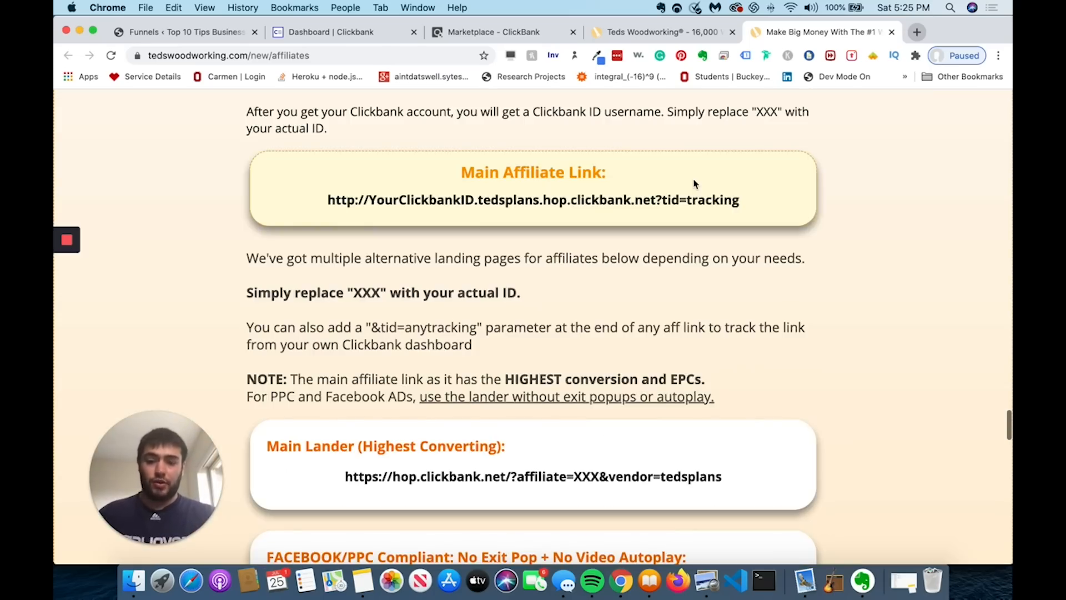
{"action": "scroll", "coordinate": [693, 184], "scroll_direction": "down", "scroll_amount": 8}
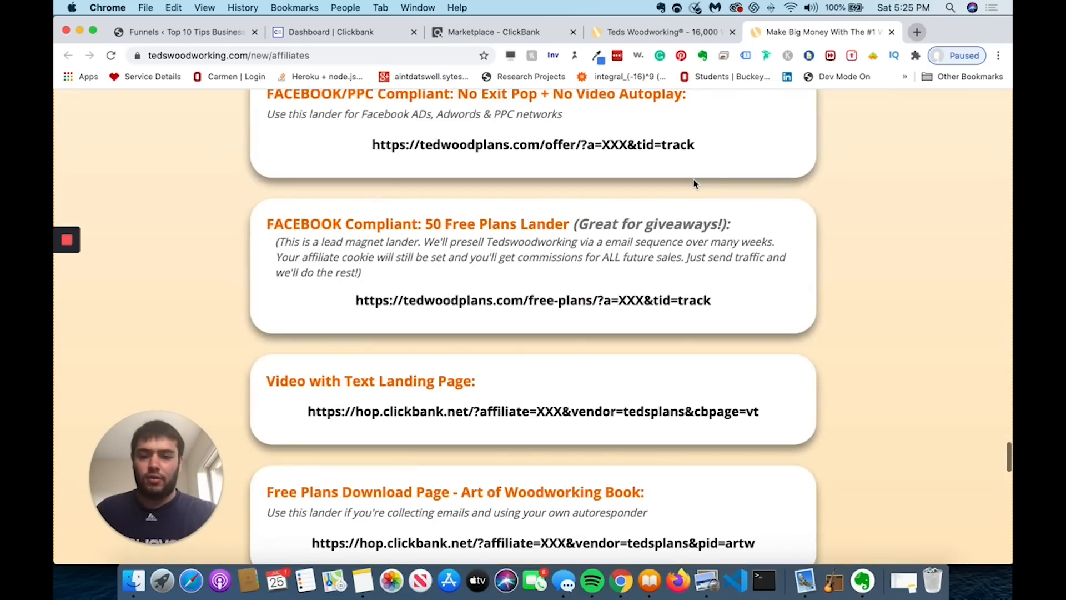
{"action": "scroll", "coordinate": [694, 184], "scroll_direction": "down", "scroll_amount": 7}
{"action": "scroll", "coordinate": [693, 178], "scroll_direction": "up", "scroll_amount": 6}
{"action": "scroll", "coordinate": [696, 175], "scroll_direction": "down", "scroll_amount": 2}
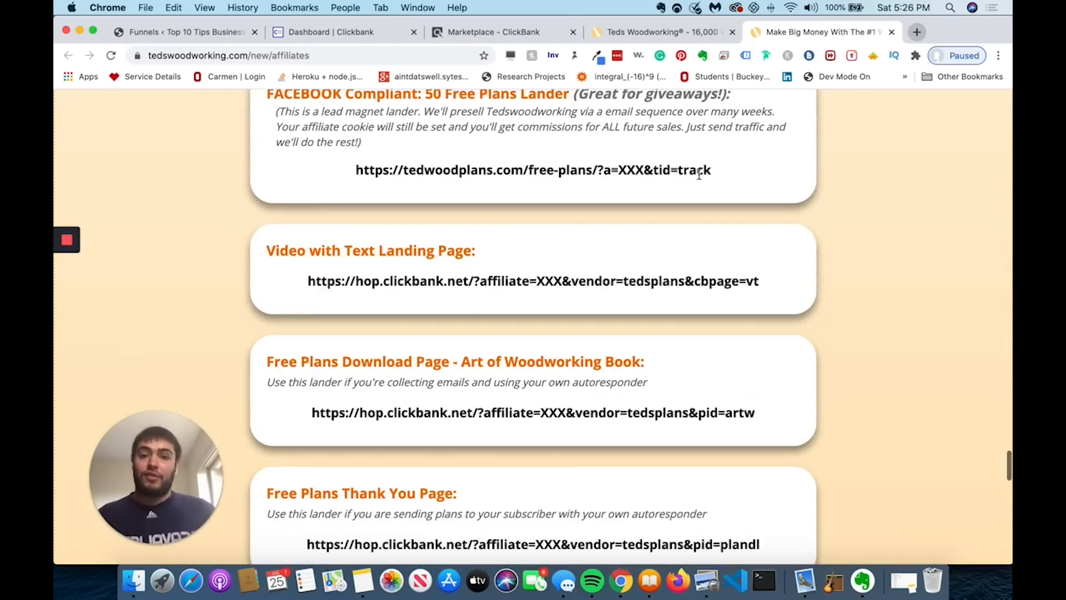
{"action": "scroll", "coordinate": [725, 214], "scroll_direction": "down", "scroll_amount": 1}
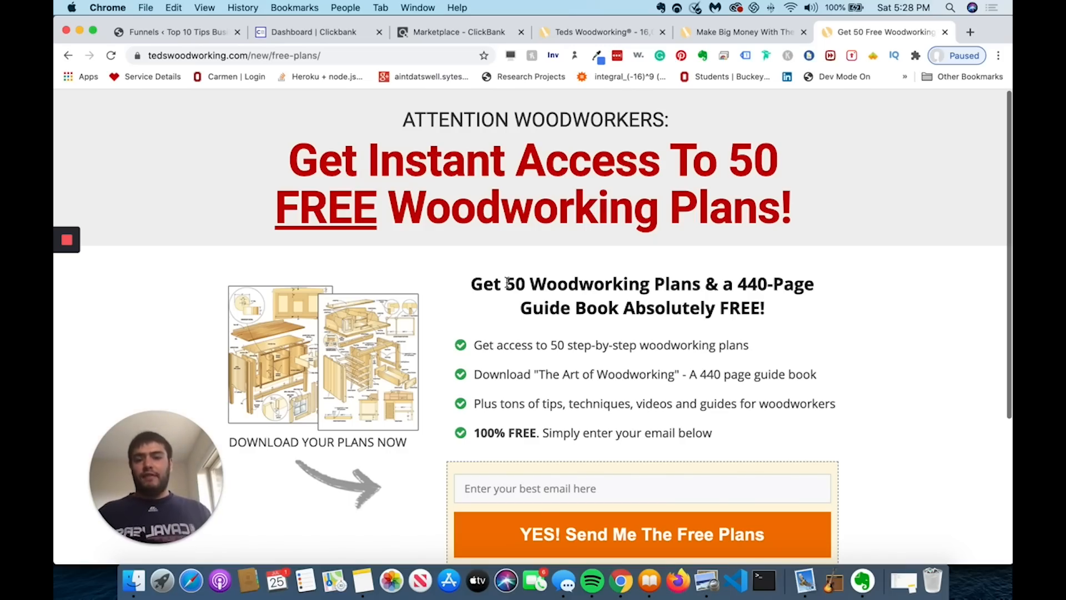
{"action": "scroll", "coordinate": [530, 320], "scroll_direction": "down", "scroll_amount": 3}
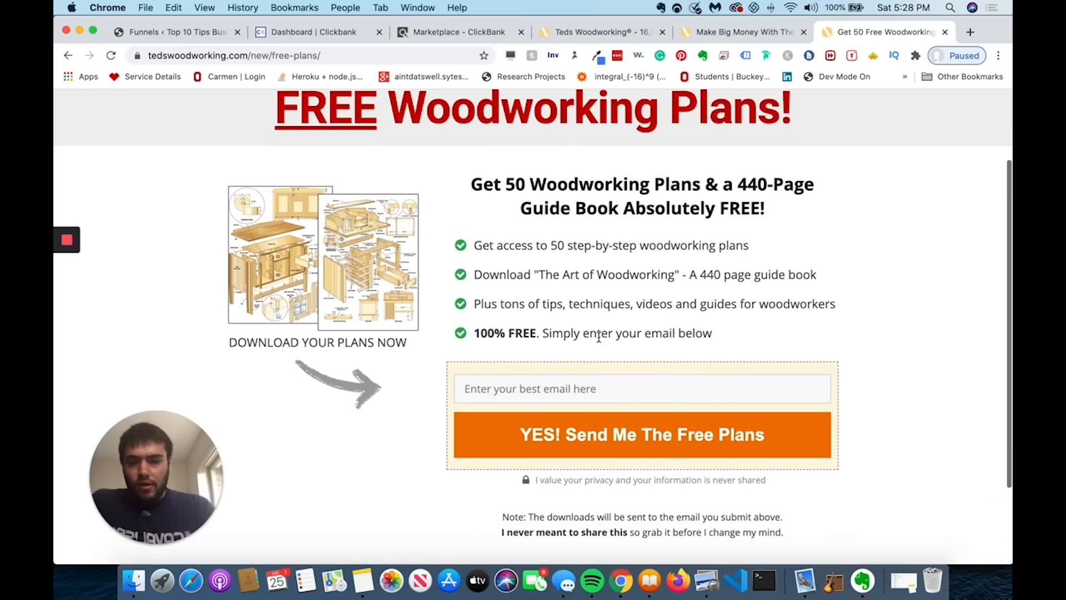
{"action": "left_click", "coordinate": [554, 383]}
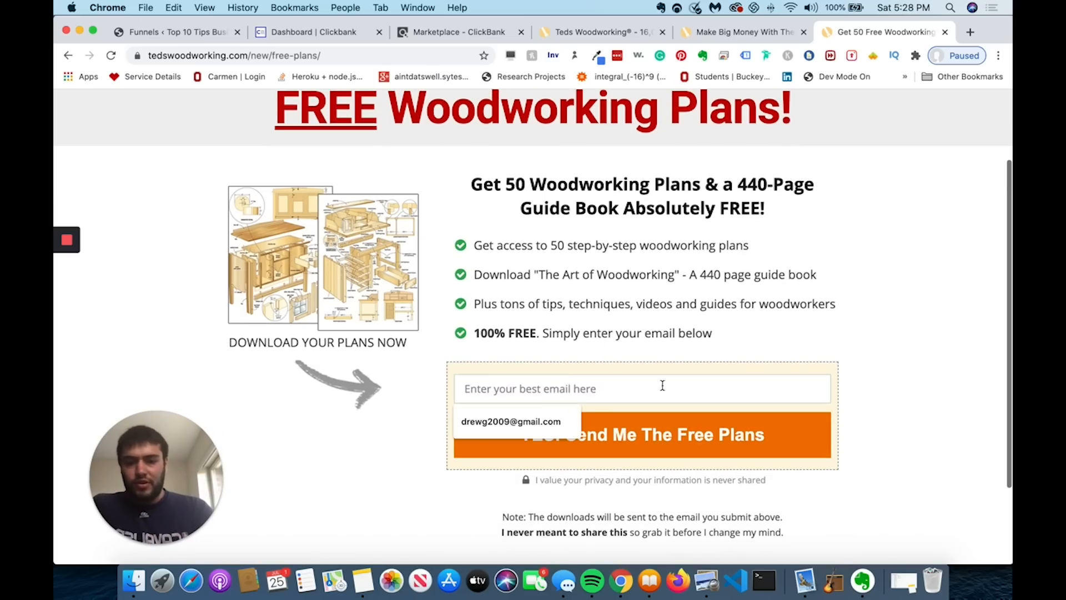
{"action": "left_click", "coordinate": [883, 341]}
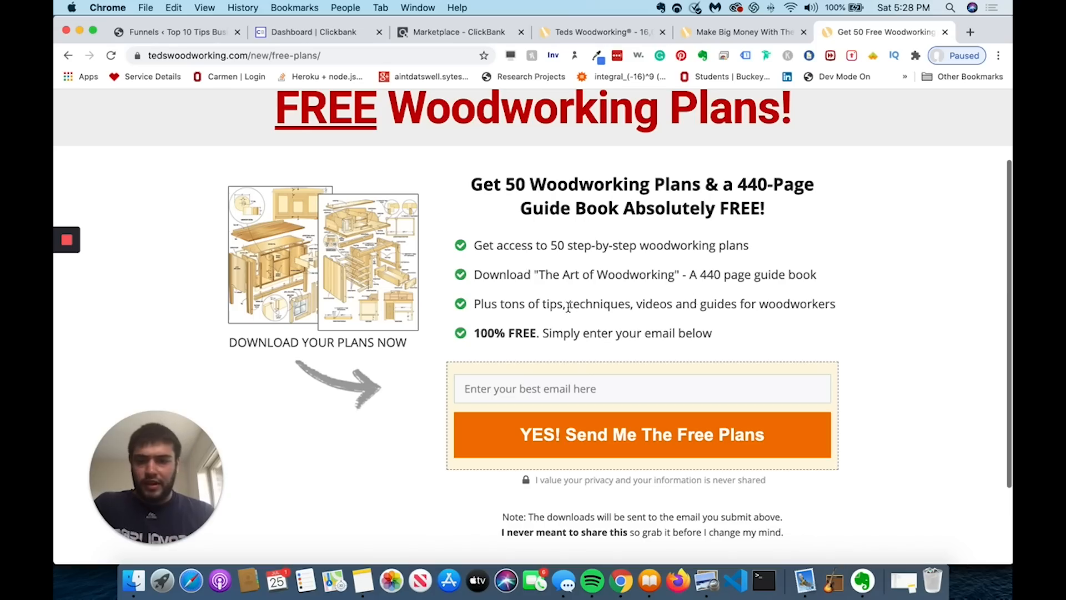
{"action": "left_click_drag", "start_coordinate": [561, 274], "coordinate": [684, 274]}
{"action": "left_click", "coordinate": [684, 274]}
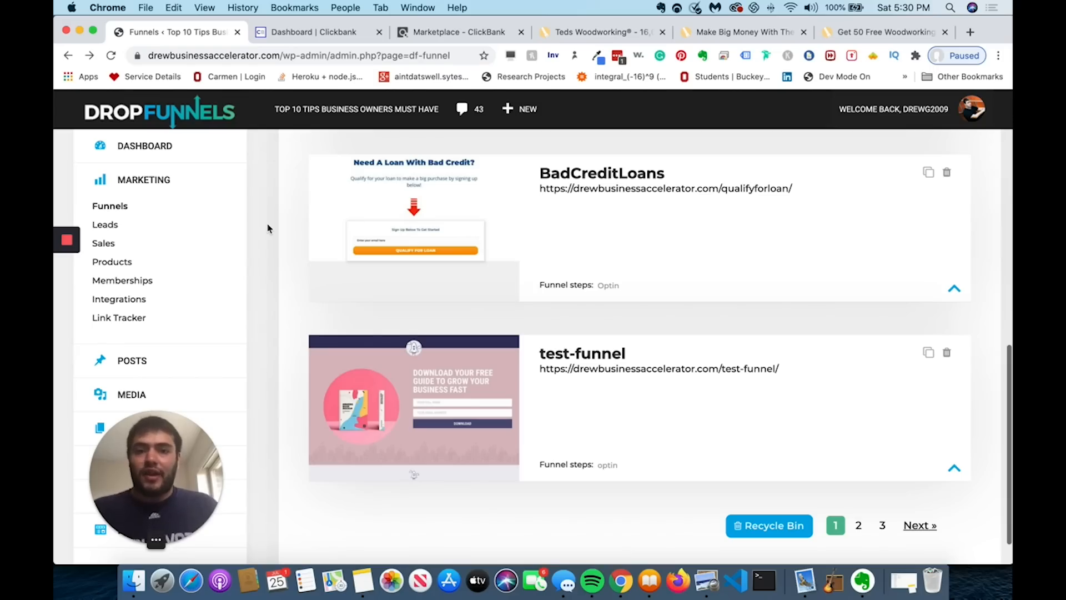
- Start a new funnel in the Create Funnel dialog
{"action": "scroll", "coordinate": [267, 228], "scroll_direction": "up", "scroll_amount": 15}
{"action": "left_click", "coordinate": [899, 160]}
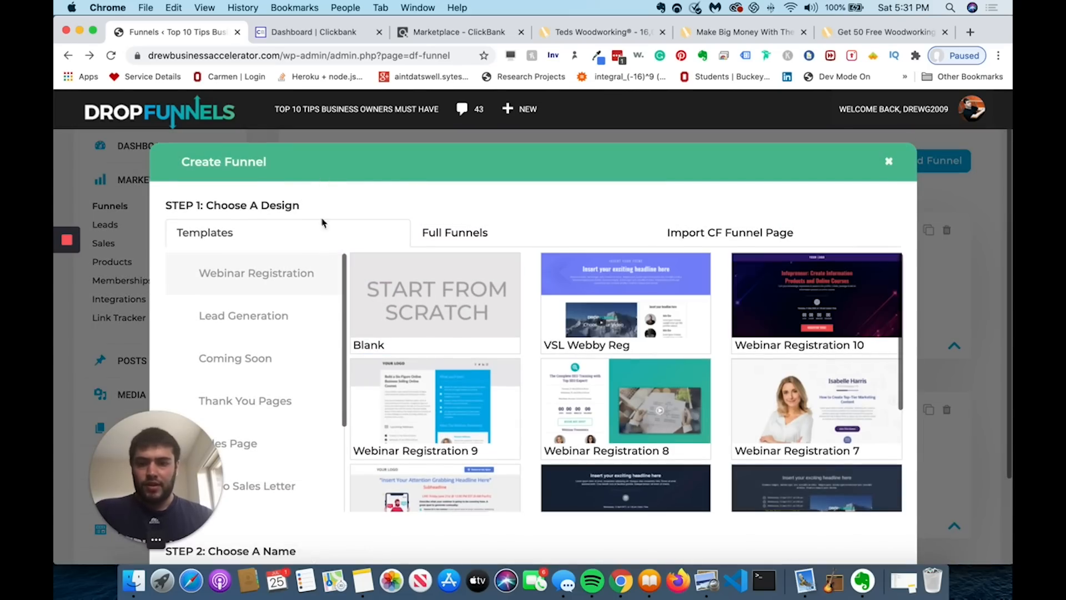
{"action": "scroll", "coordinate": [292, 387], "scroll_direction": "down", "scroll_amount": 1}
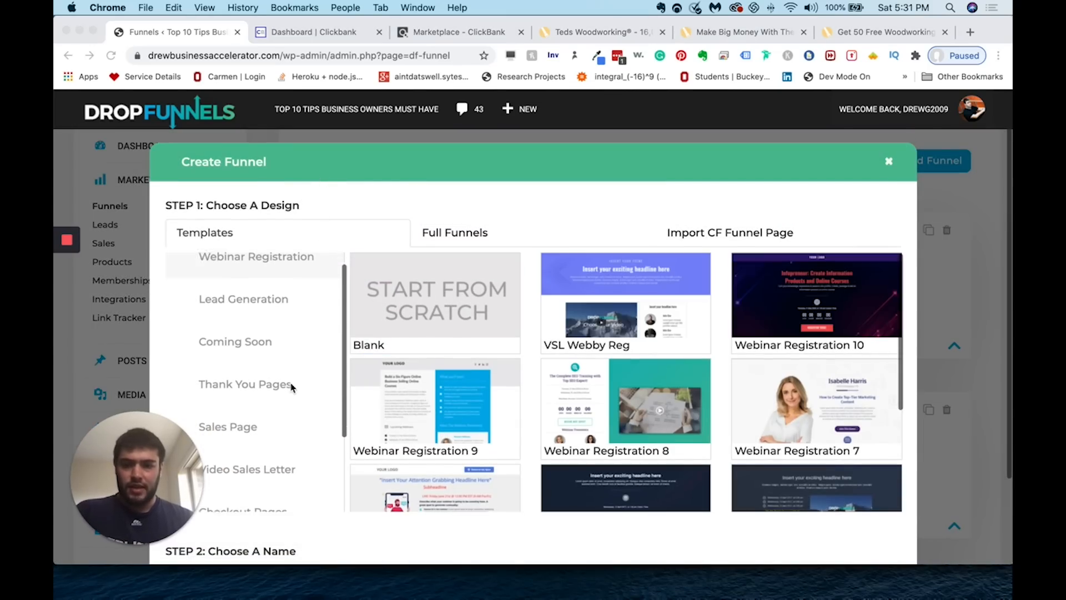
{"action": "scroll", "coordinate": [292, 387], "scroll_direction": "down", "scroll_amount": 1}
{"action": "scroll", "coordinate": [281, 335], "scroll_direction": "up", "scroll_amount": 2}
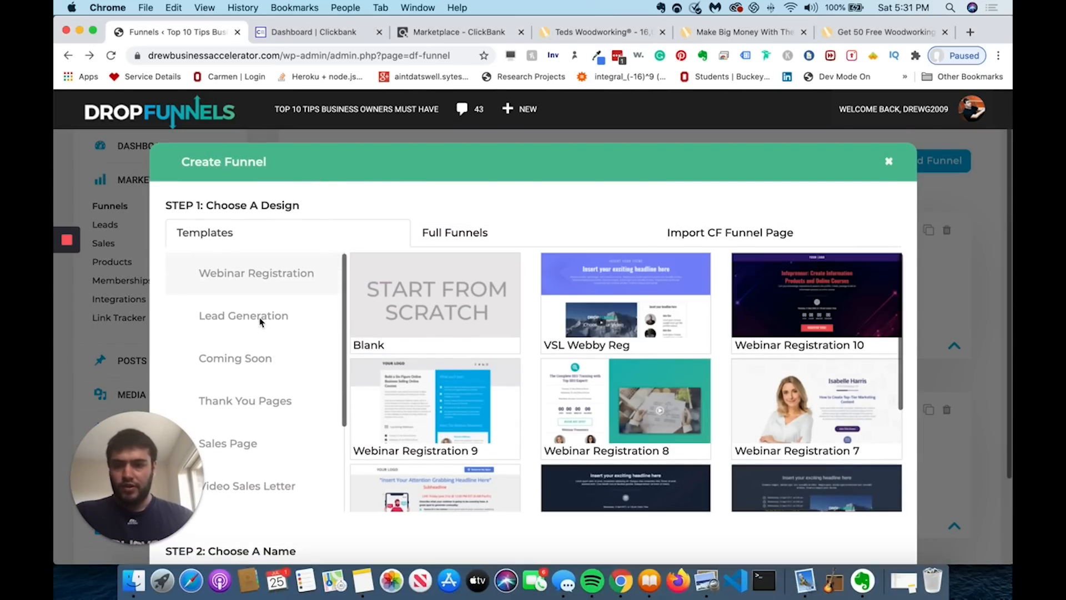
- Show the Lead Generation templates and browse to Optin 6 and Step 2
{"action": "left_click", "coordinate": [261, 321]}
{"action": "scroll", "coordinate": [563, 417], "scroll_direction": "down", "scroll_amount": 1}
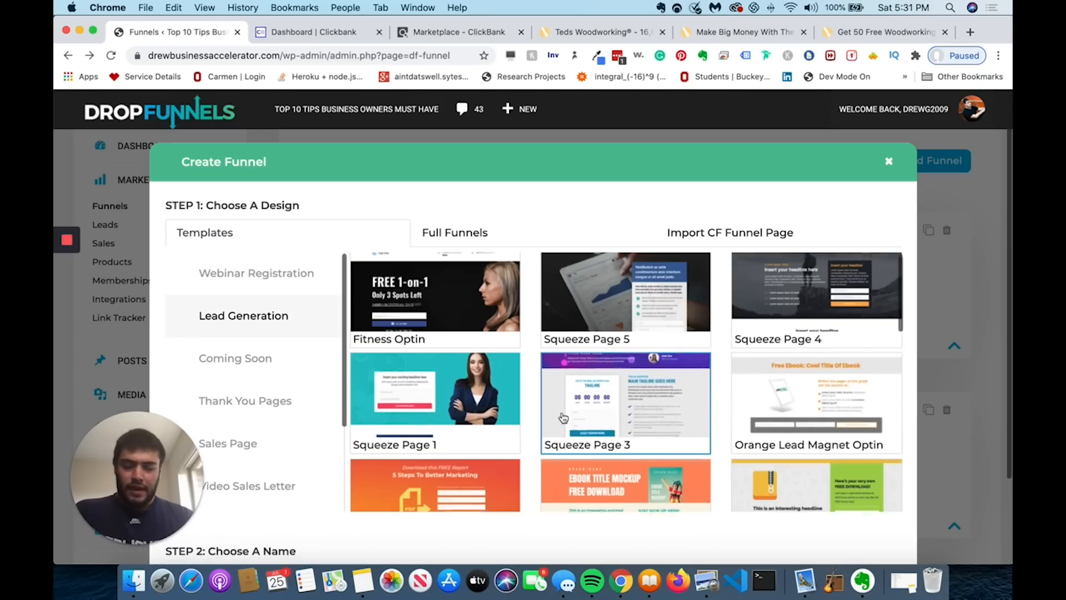
{"action": "scroll", "coordinate": [563, 417], "scroll_direction": "down", "scroll_amount": 3}
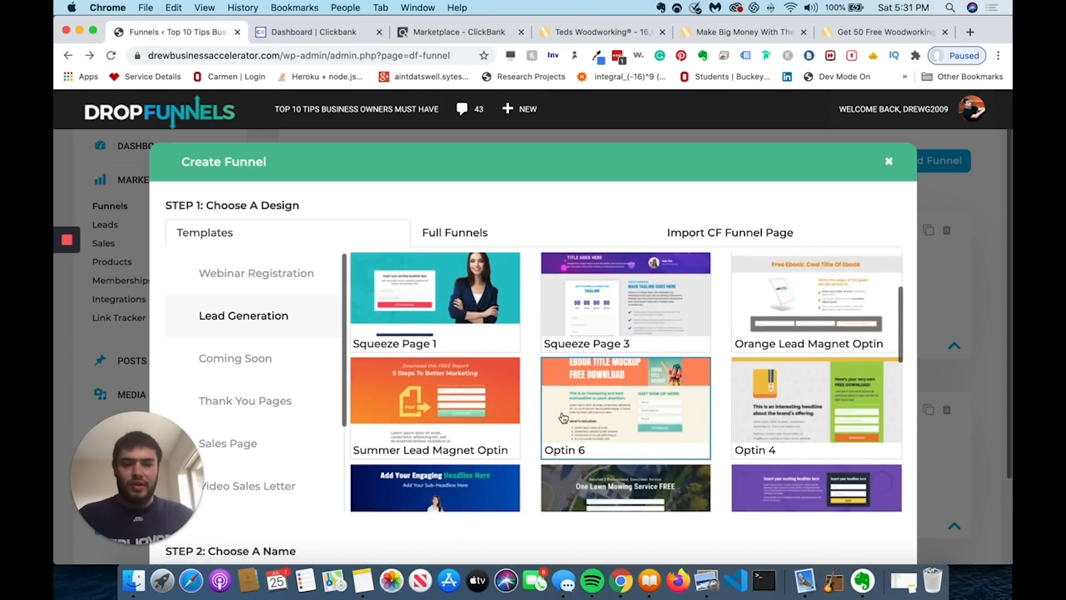
{"action": "scroll", "coordinate": [563, 418], "scroll_direction": "up", "scroll_amount": 1}
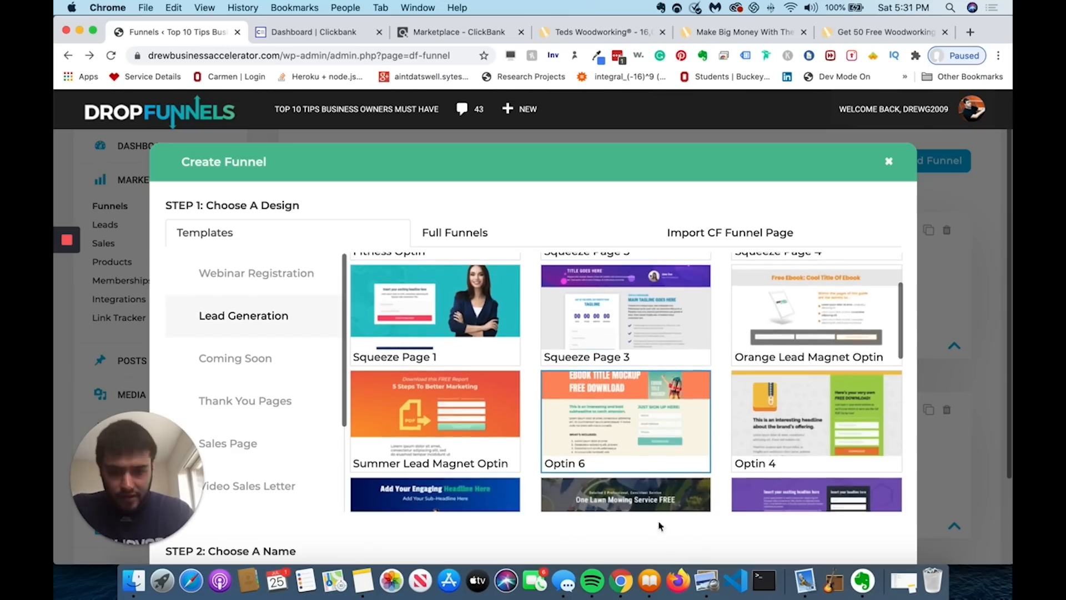
{"action": "scroll", "coordinate": [660, 455], "scroll_direction": "down", "scroll_amount": 3}
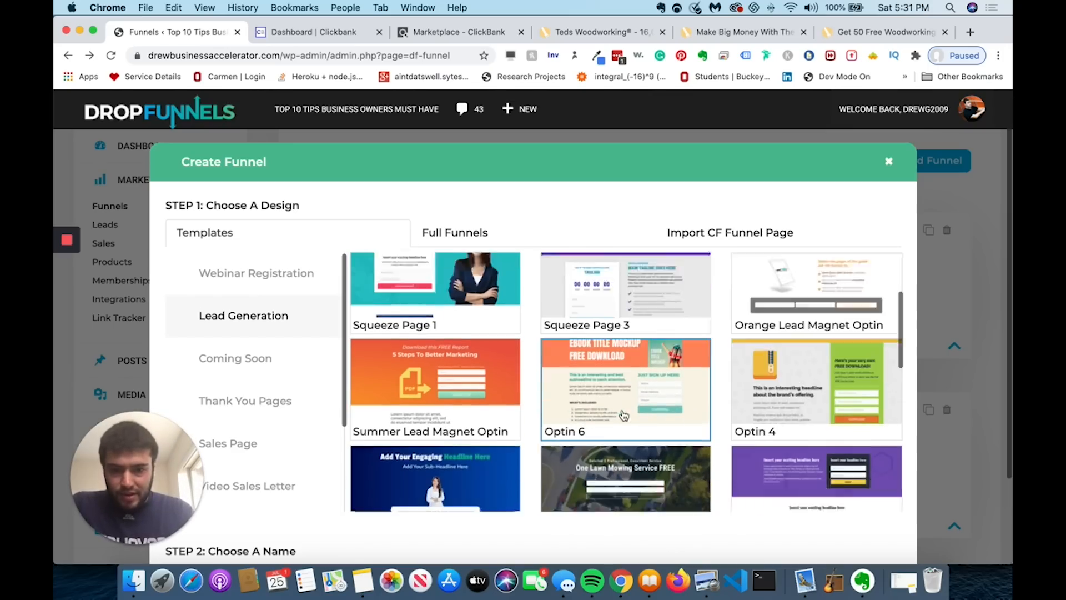
{"action": "scroll", "coordinate": [615, 371], "scroll_direction": "down", "scroll_amount": 2}
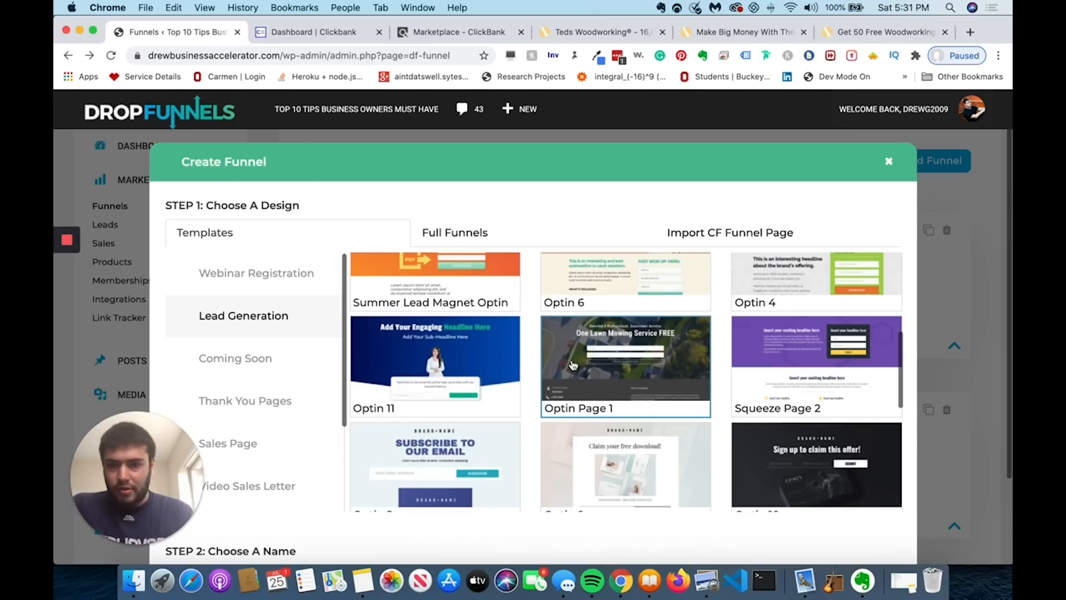
{"action": "scroll", "coordinate": [452, 360], "scroll_direction": "down", "scroll_amount": 4}
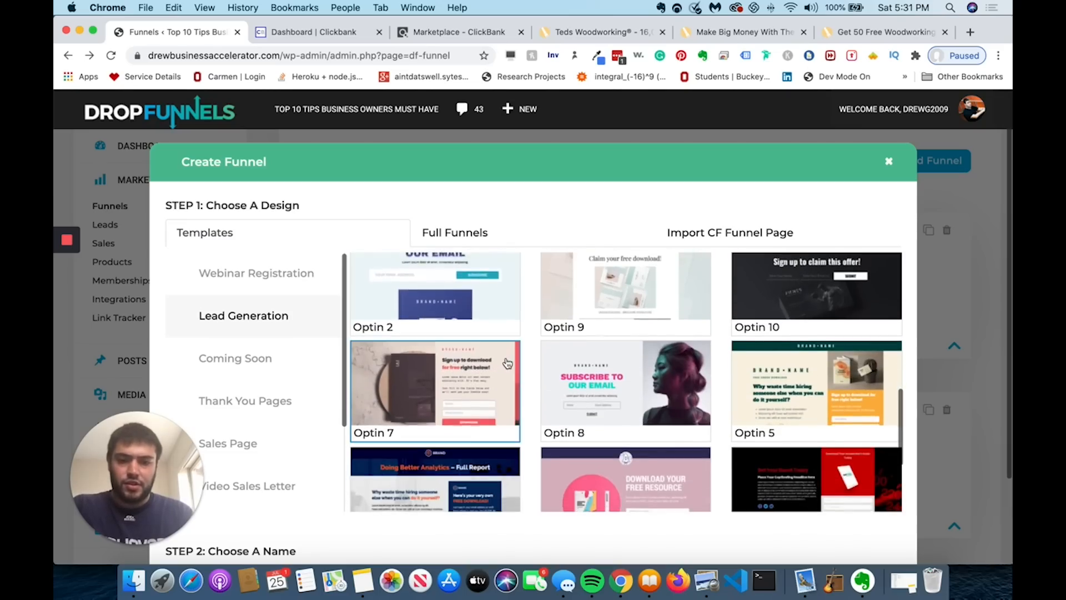
{"action": "scroll", "coordinate": [508, 362], "scroll_direction": "down", "scroll_amount": 2}
{"action": "scroll", "coordinate": [540, 365], "scroll_direction": "down", "scroll_amount": 2}
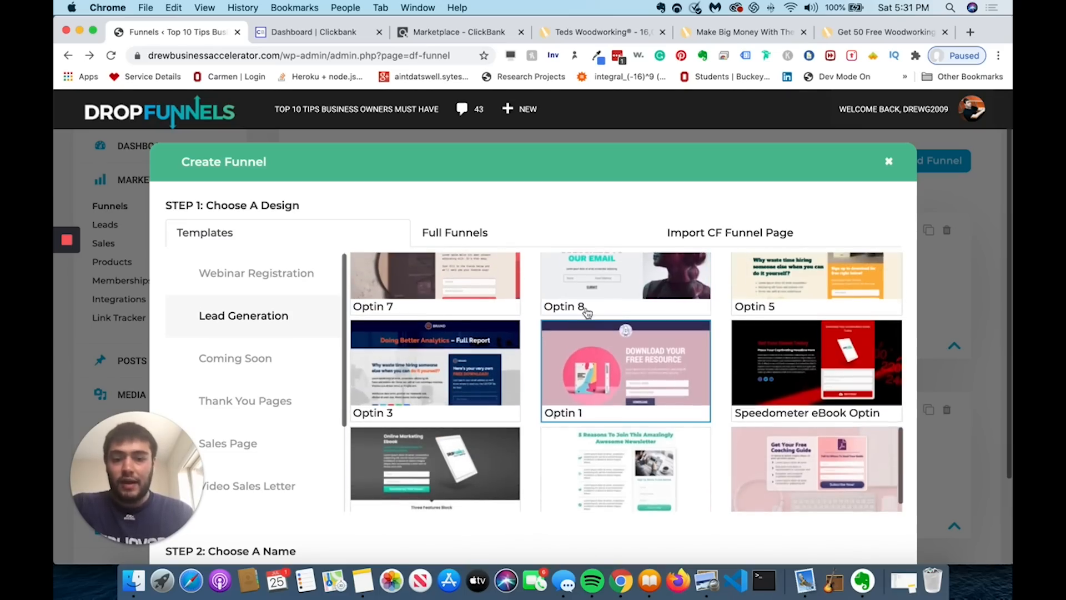
{"action": "scroll", "coordinate": [601, 368], "scroll_direction": "up", "scroll_amount": 5}
{"action": "scroll", "coordinate": [605, 361], "scroll_direction": "up", "scroll_amount": 1}
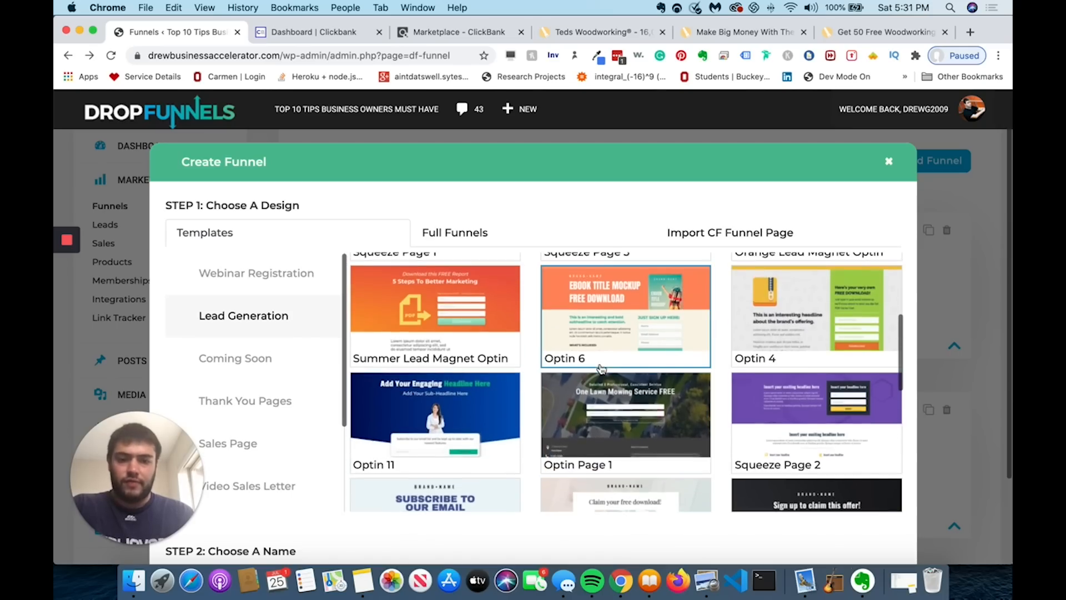
{"action": "scroll", "coordinate": [610, 361], "scroll_direction": "up", "scroll_amount": 2}
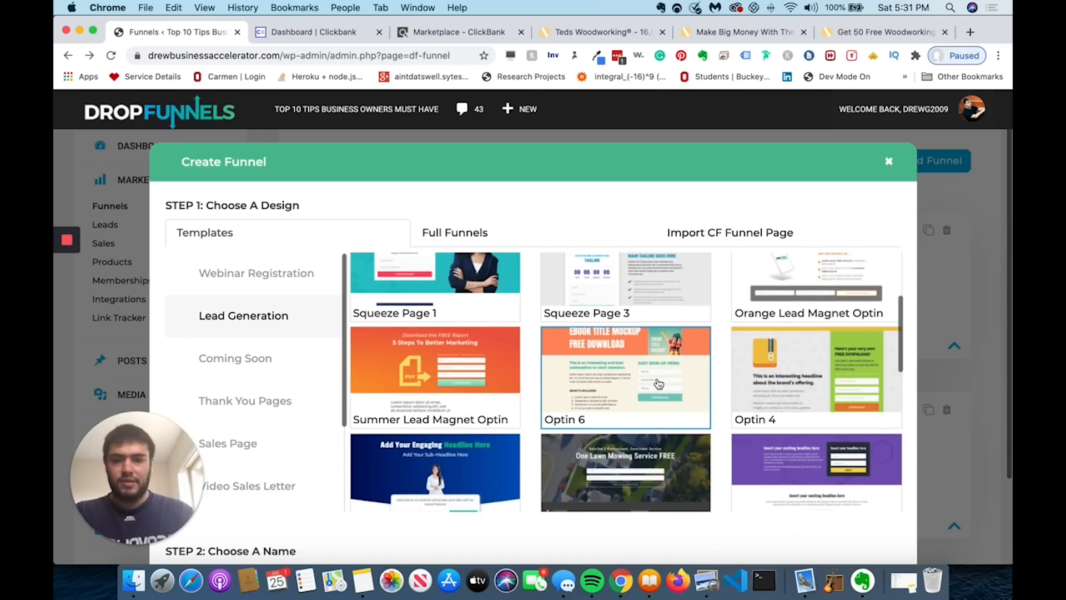
{"action": "scroll", "coordinate": [659, 384], "scroll_direction": "down", "scroll_amount": 10}
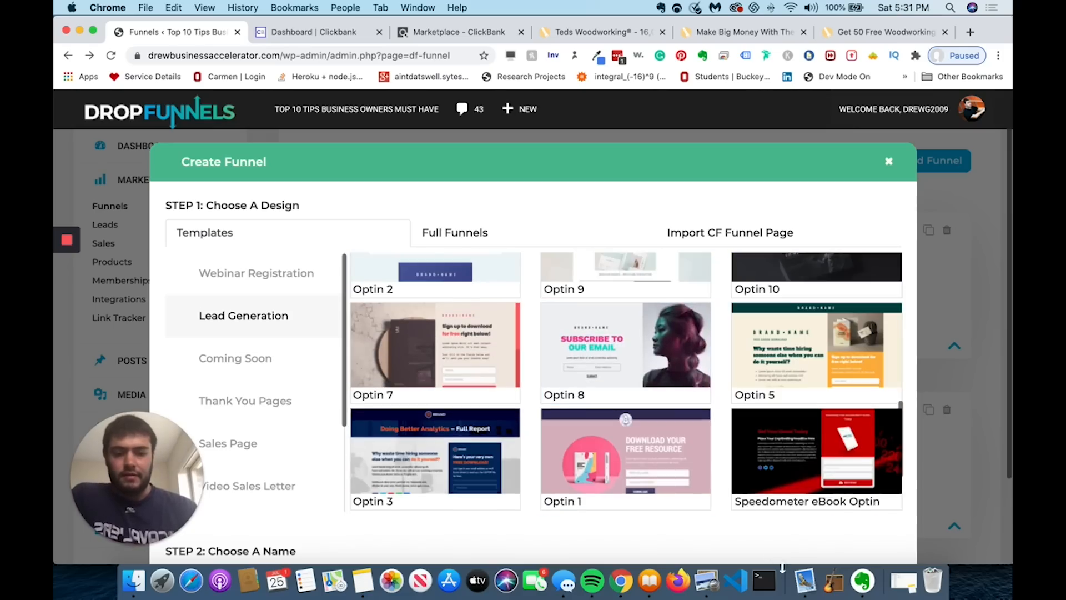
{"action": "scroll", "coordinate": [789, 534], "scroll_direction": "down", "scroll_amount": 1}
{"action": "scroll", "coordinate": [789, 534], "scroll_direction": "down", "scroll_amount": 2}
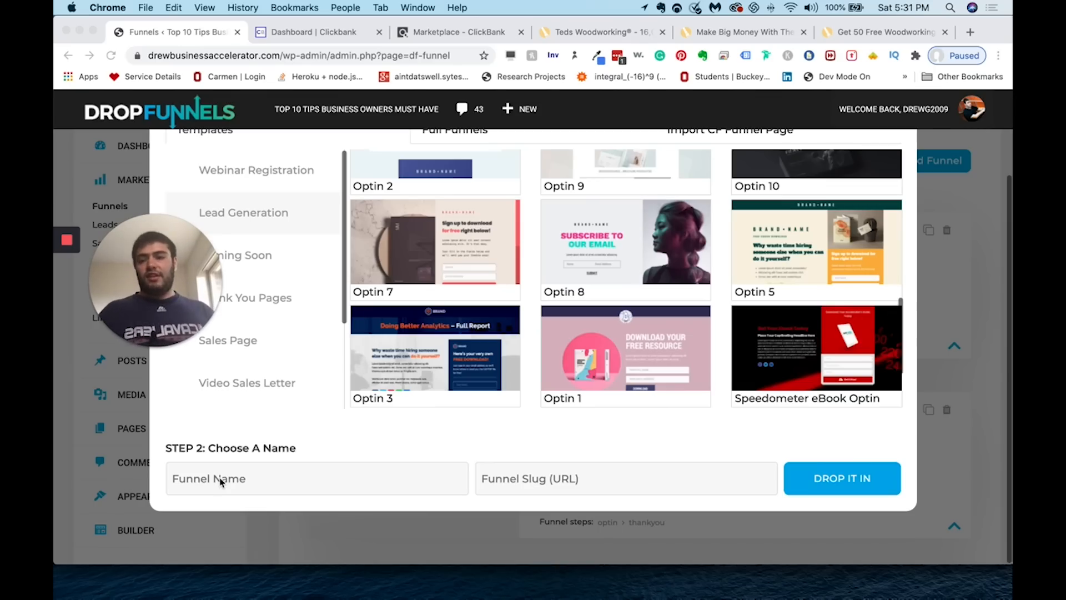
- Create the funnel named 'teds' with slug teds from the Optin 6 template
{"action": "left_click", "coordinate": [220, 481]}
{"action": "type", "text": "teds"}
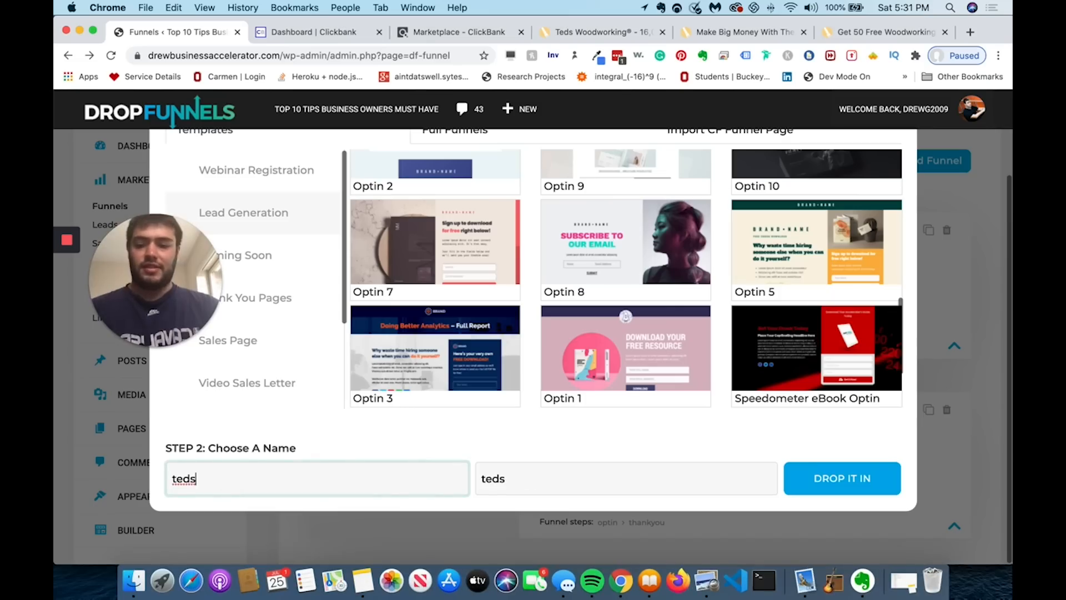
{"action": "left_click", "coordinate": [616, 477]}
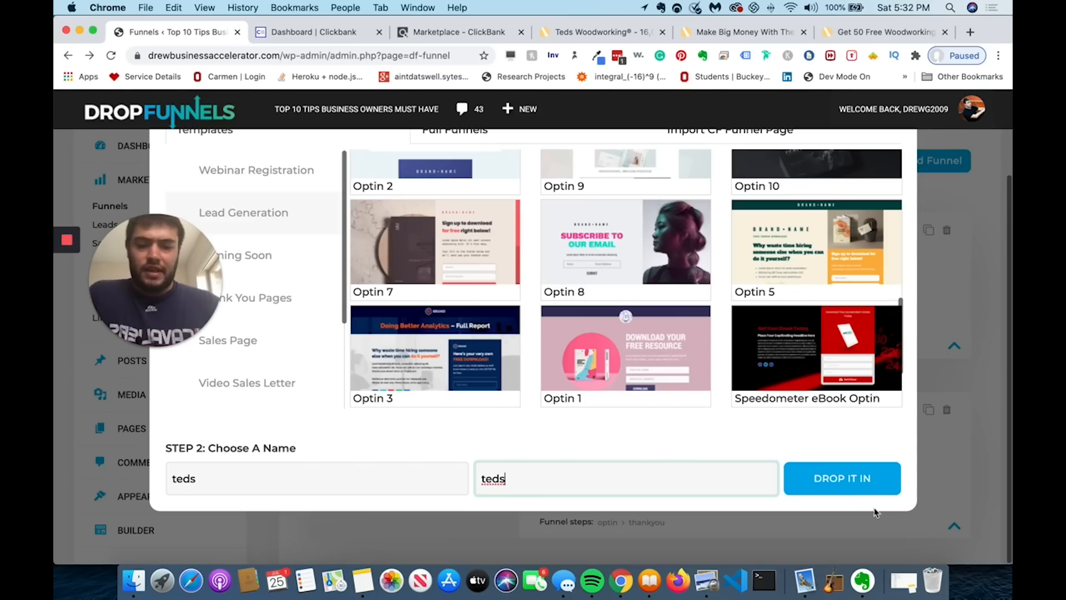
{"action": "left_click", "coordinate": [852, 485]}
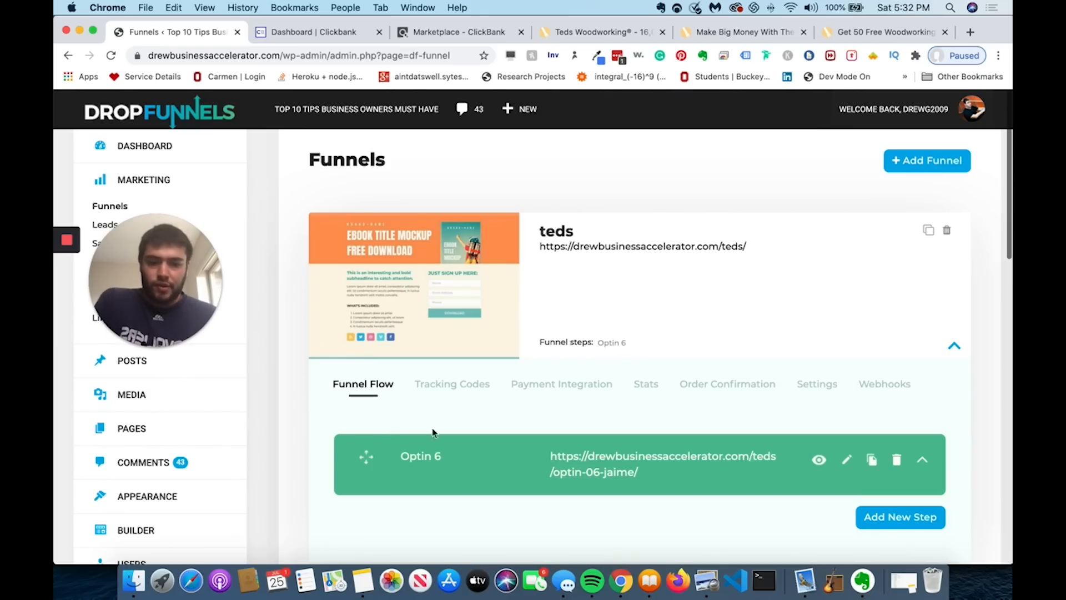
- Look over the funnel's Tracking Codes, Stats, Payment Integration and Order Confirmation tabs
{"action": "left_click", "coordinate": [449, 390]}
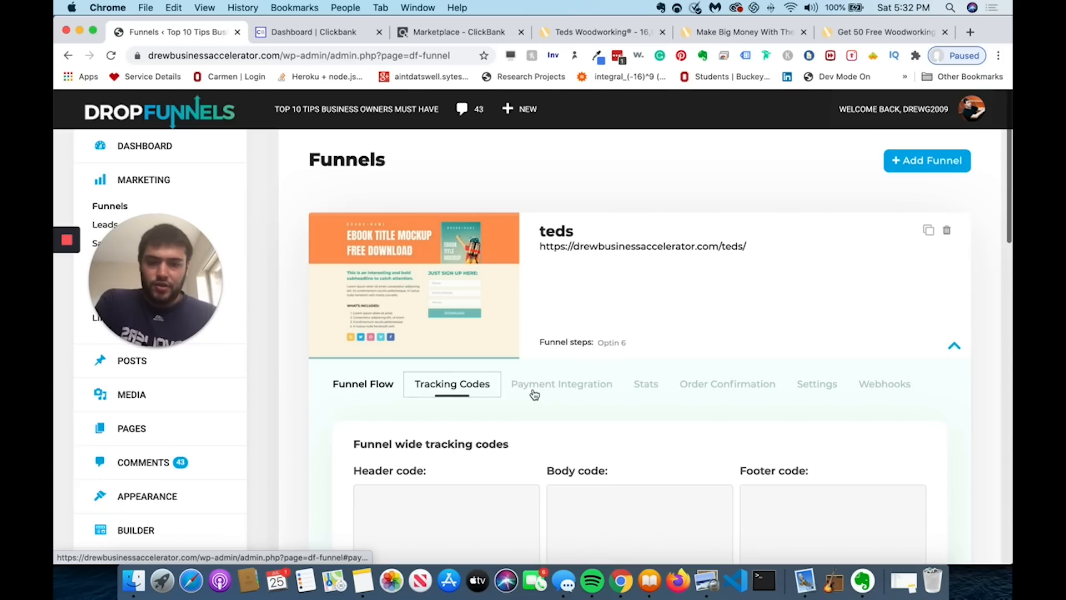
{"action": "scroll", "coordinate": [534, 394], "scroll_direction": "down", "scroll_amount": 1}
{"action": "left_click", "coordinate": [650, 367]}
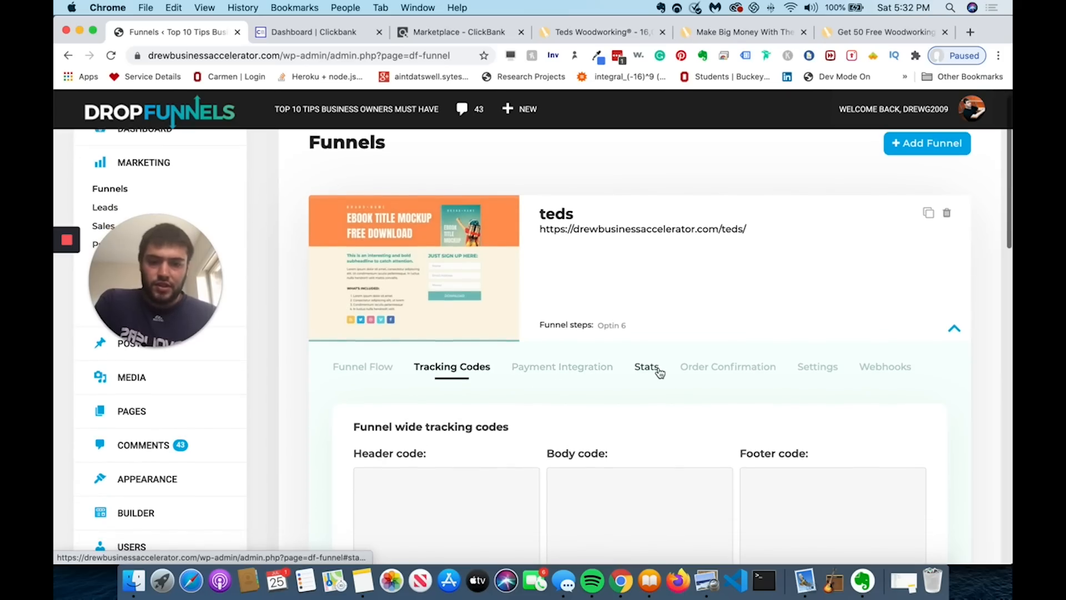
{"action": "left_click", "coordinate": [579, 376]}
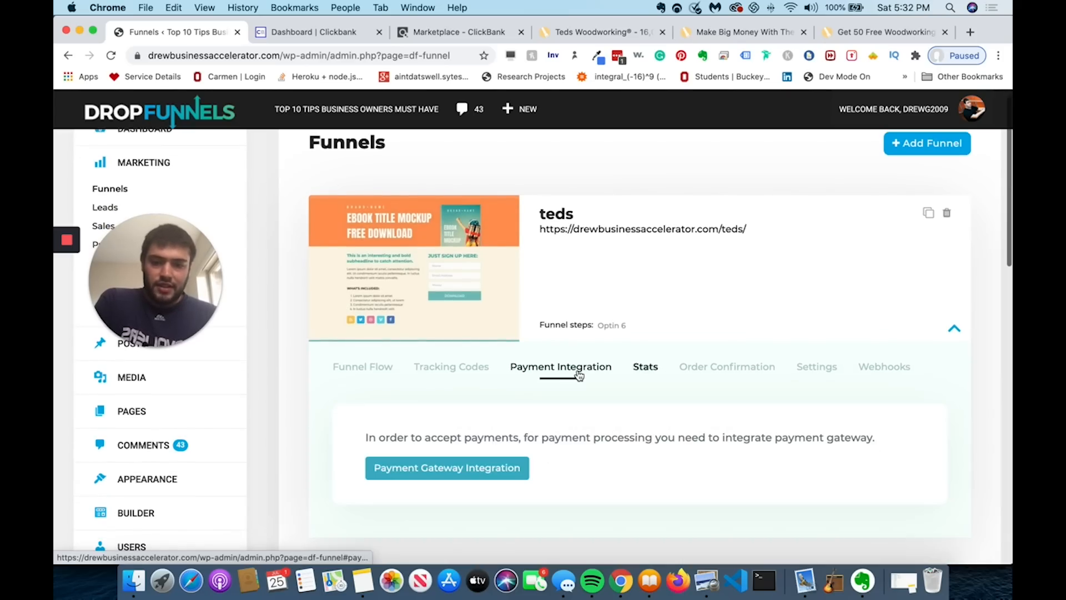
{"action": "left_click", "coordinate": [741, 369]}
{"action": "scroll", "coordinate": [740, 376], "scroll_direction": "down", "scroll_amount": 3}
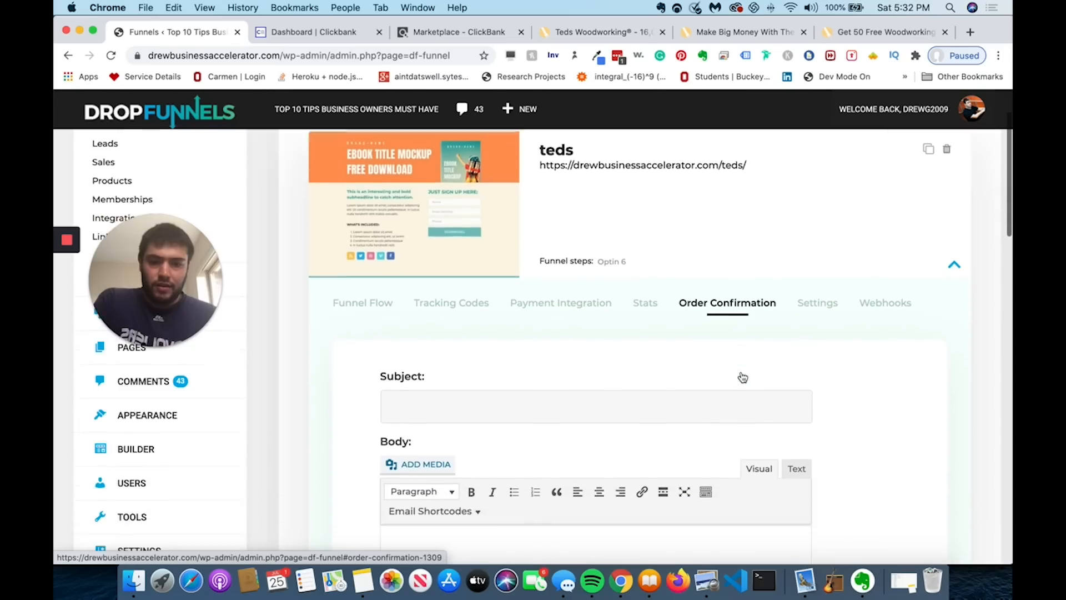
- Check the Settings and Webhooks tabs, then open the Optin 6 step in the page builder
{"action": "left_click", "coordinate": [805, 298]}
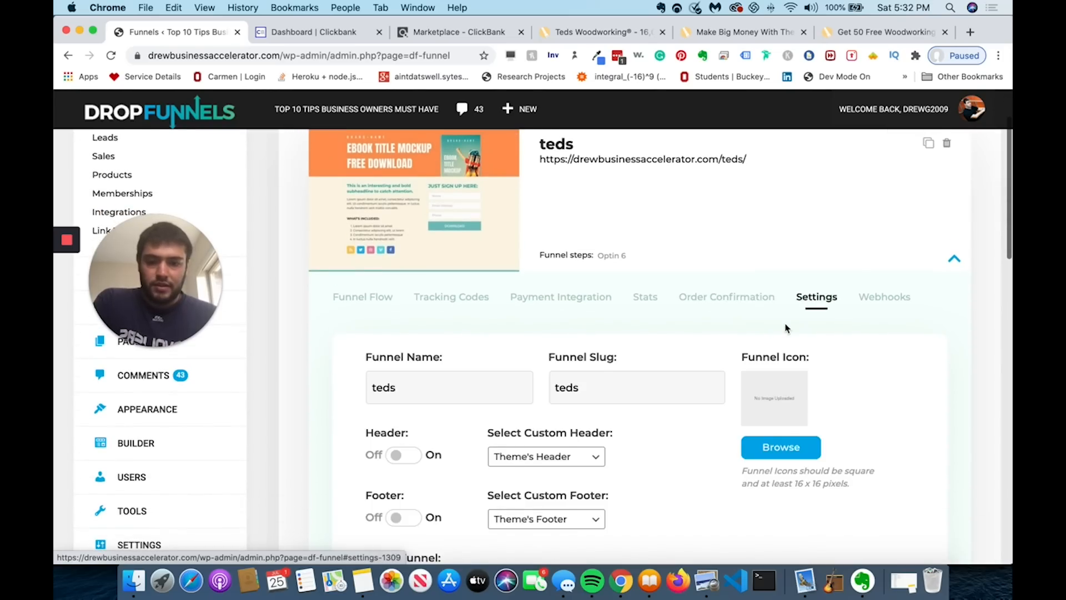
{"action": "scroll", "coordinate": [787, 327], "scroll_direction": "down", "scroll_amount": 2}
{"action": "scroll", "coordinate": [876, 361], "scroll_direction": "down", "scroll_amount": 5}
{"action": "scroll", "coordinate": [875, 361], "scroll_direction": "up", "scroll_amount": 7}
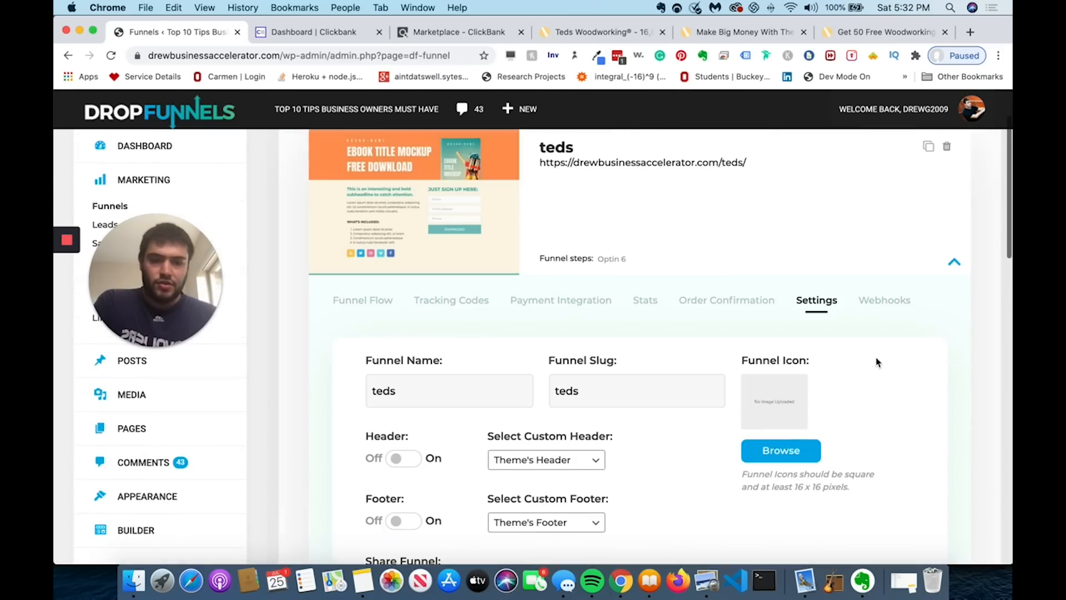
{"action": "left_click", "coordinate": [885, 303]}
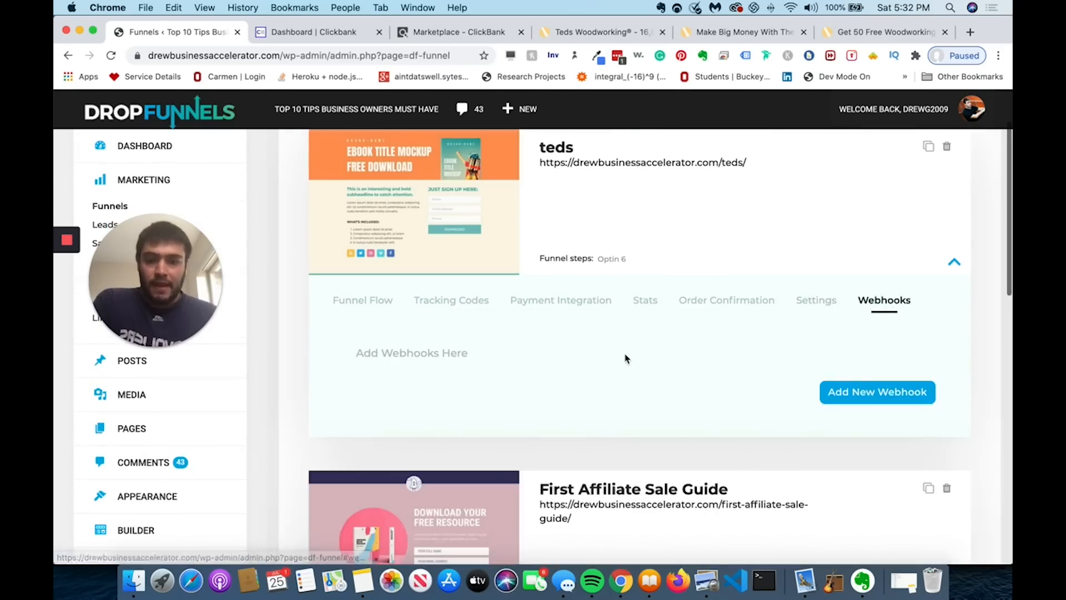
{"action": "scroll", "coordinate": [626, 359], "scroll_direction": "down", "scroll_amount": 4}
{"action": "scroll", "coordinate": [625, 360], "scroll_direction": "up", "scroll_amount": 2}
{"action": "left_click", "coordinate": [363, 253]}
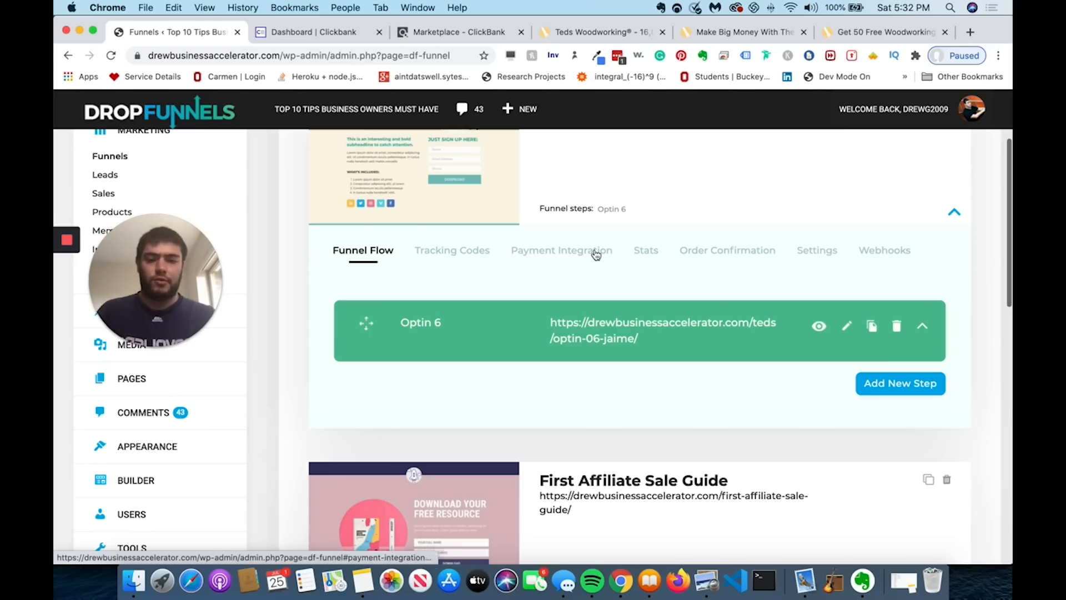
{"action": "left_click", "coordinate": [846, 329]}
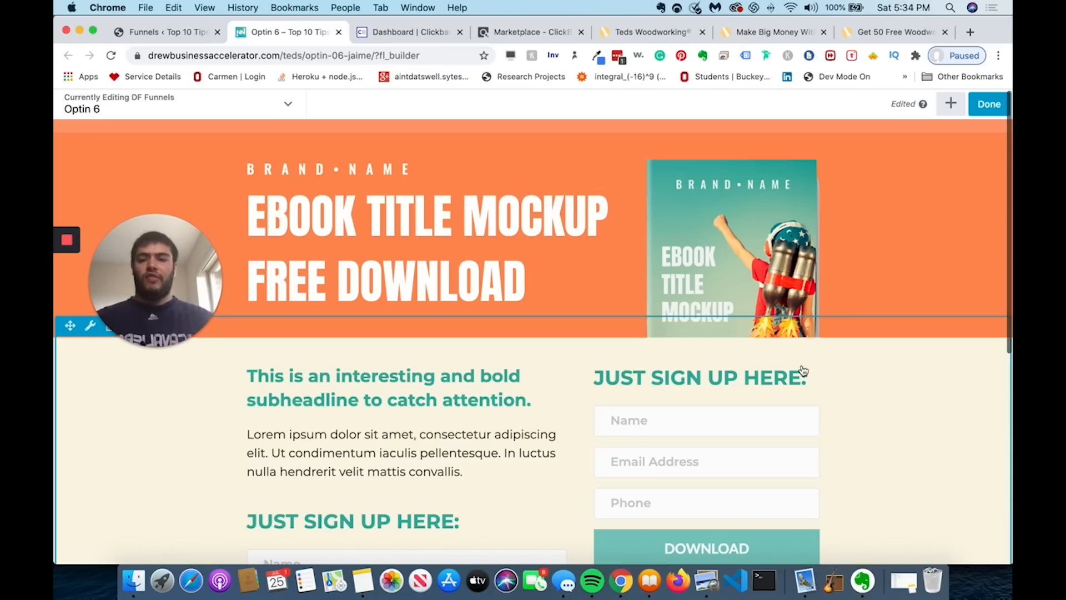
- Clear the main headline and type 'Get 40 Free Woodworking Plans'
{"action": "left_click", "coordinate": [454, 221]}
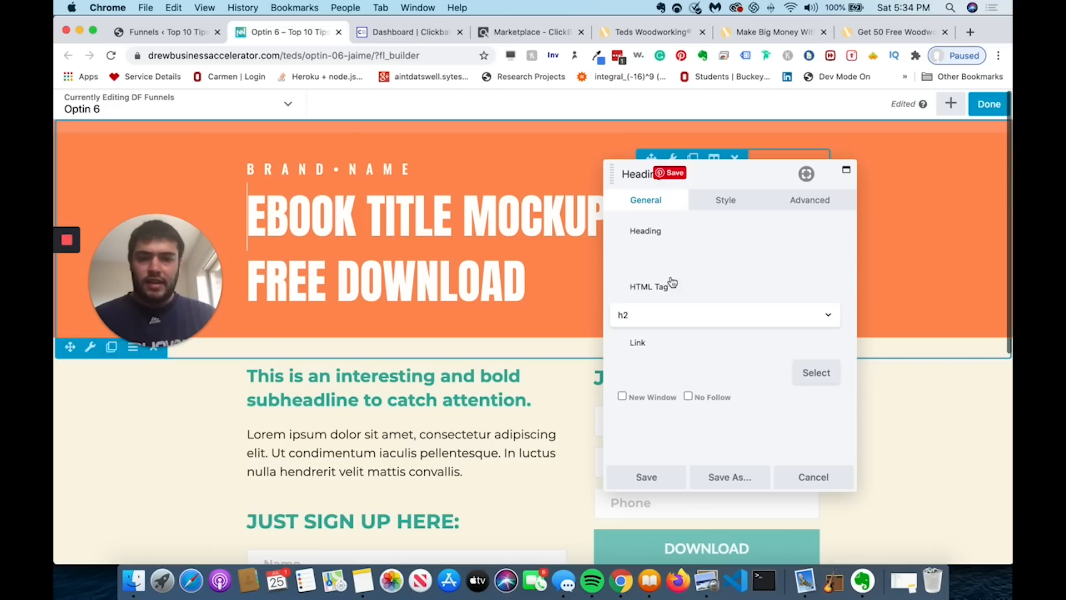
{"action": "double_click", "coordinate": [695, 260]}
{"action": "key", "text": "super+a"}
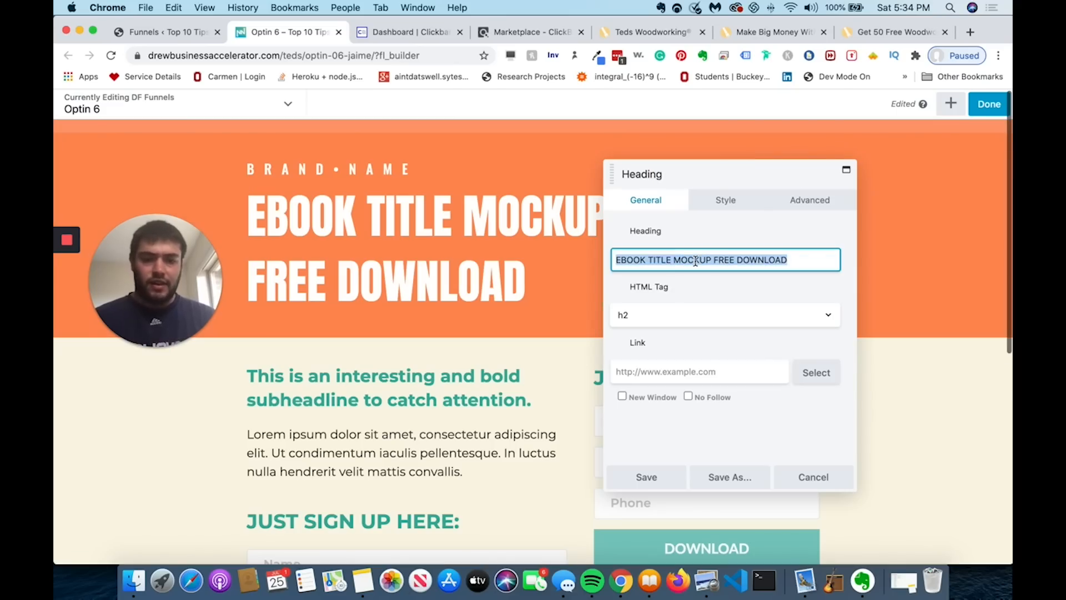
{"action": "key", "text": "BackSpace"}
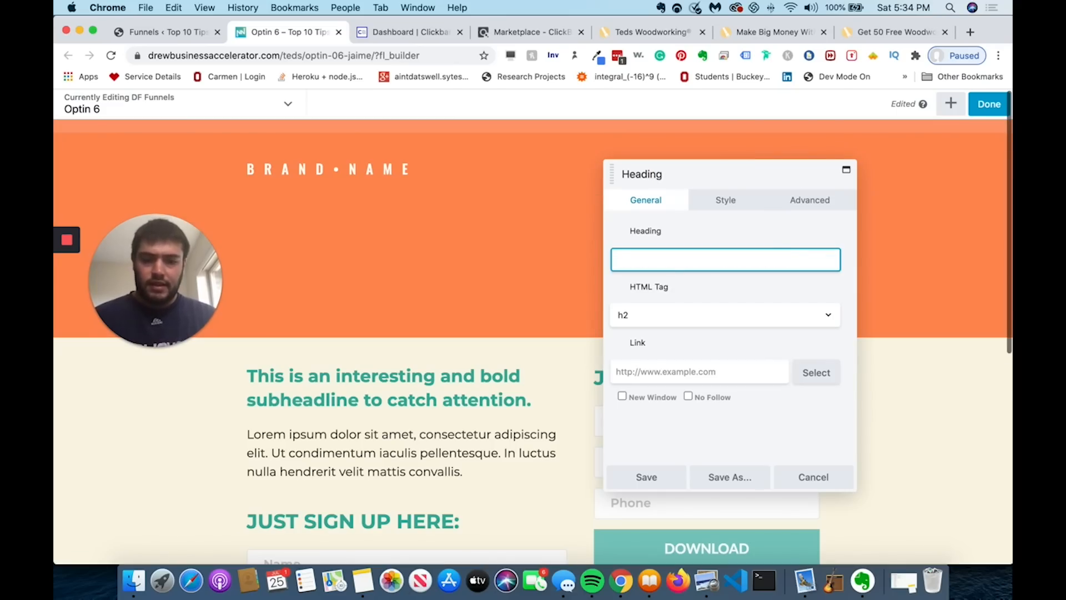
{"action": "type", "text": "Get 40"}
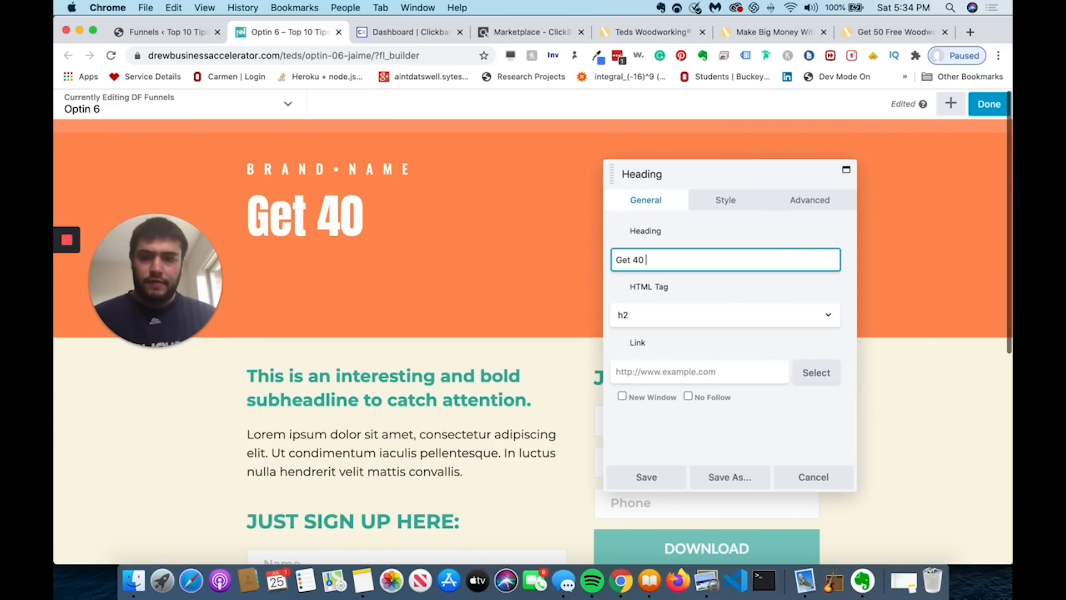
{"action": "key", "text": "BackSpace"}
{"action": "key", "text": "BackSpace"}
{"action": "type", "text": "40"}
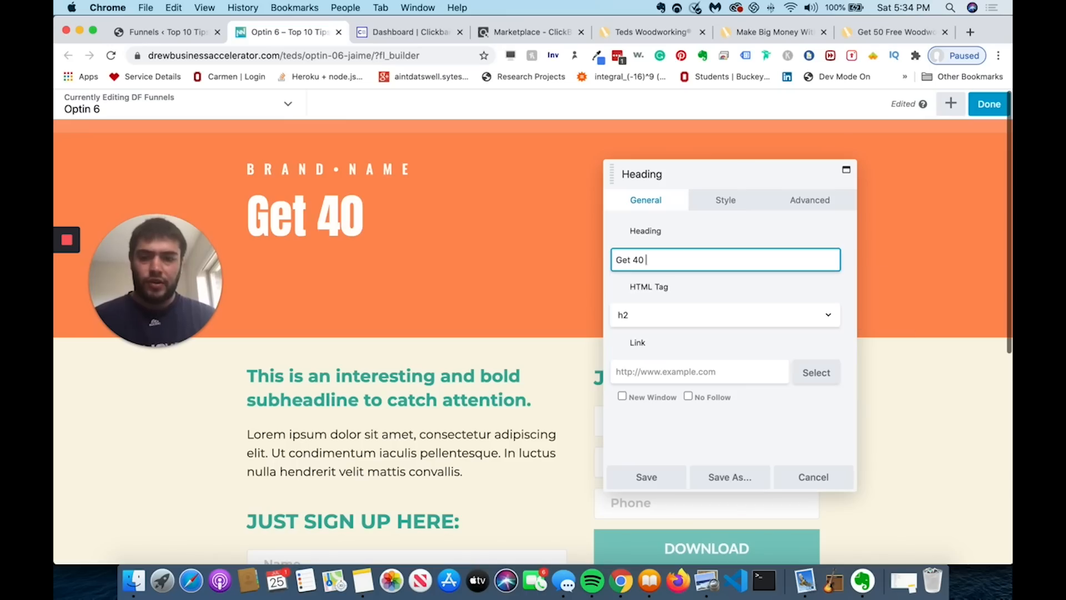
{"action": "type", "text": " Free "}
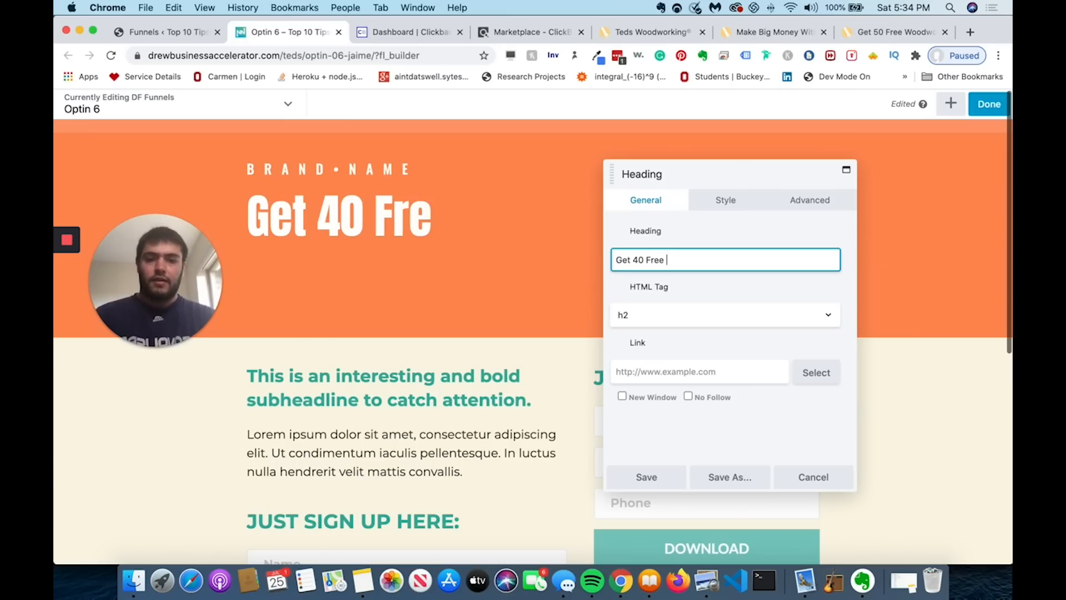
{"action": "type", "text": "E"}
{"action": "key", "text": "BackSpace"}
{"action": "type", "text": "S"}
{"action": "key", "text": "BackSpace"}
{"action": "type", "text": "Wood"}
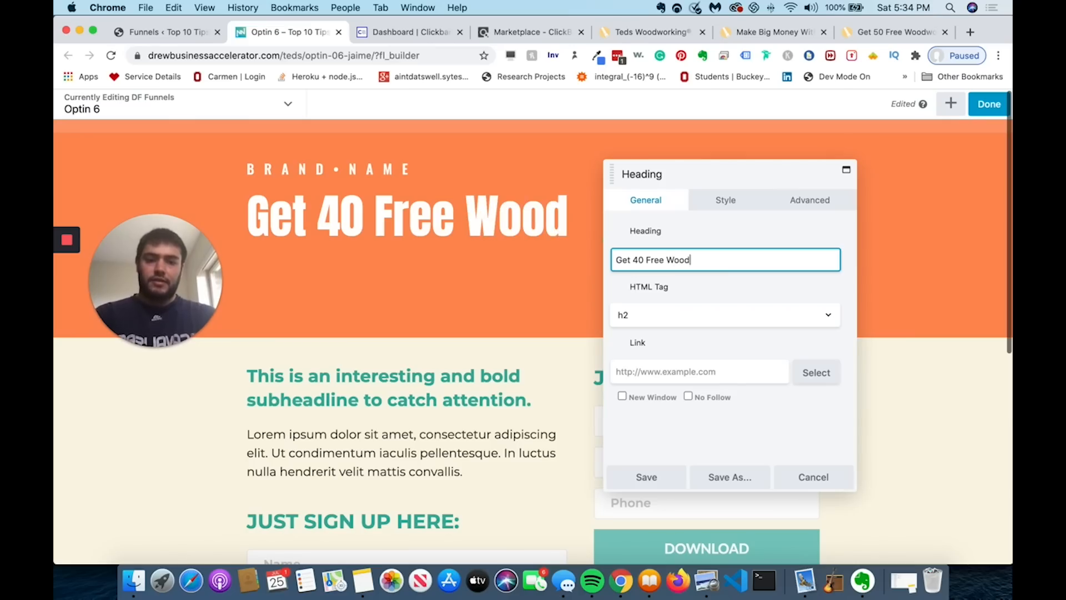
{"action": "type", "text": "working Plans"}
- Complete the headline as 'Get Your 40 Free Woodworking Plans To 2X Your Building Speed' and save
{"action": "left_click", "coordinate": [632, 259]}
{"action": "type", "text": "Your"}
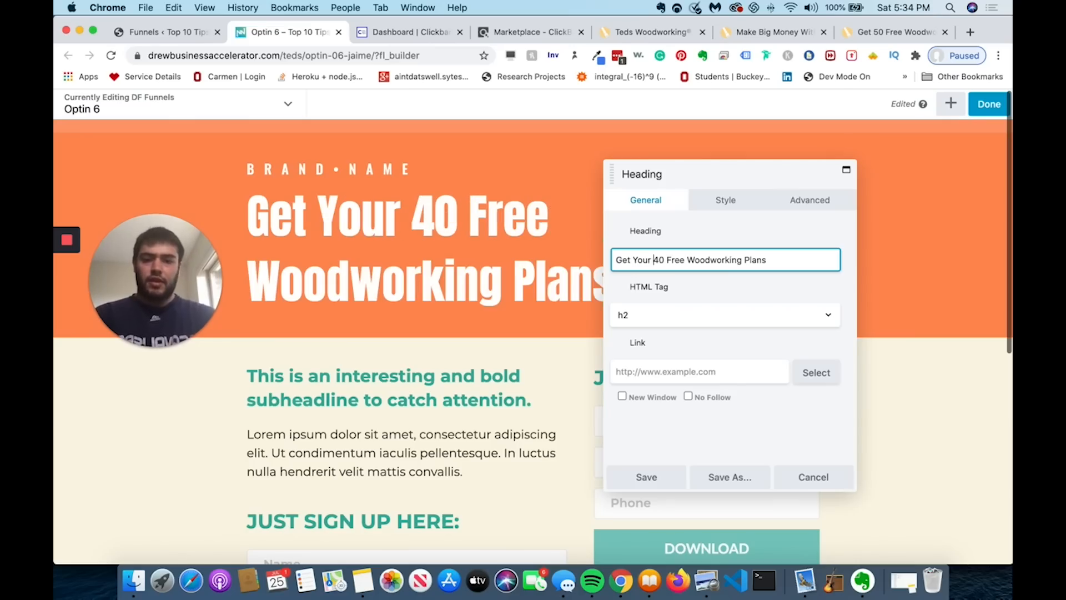
{"action": "left_click", "coordinate": [786, 261]}
{"action": "type", "text": "That E"}
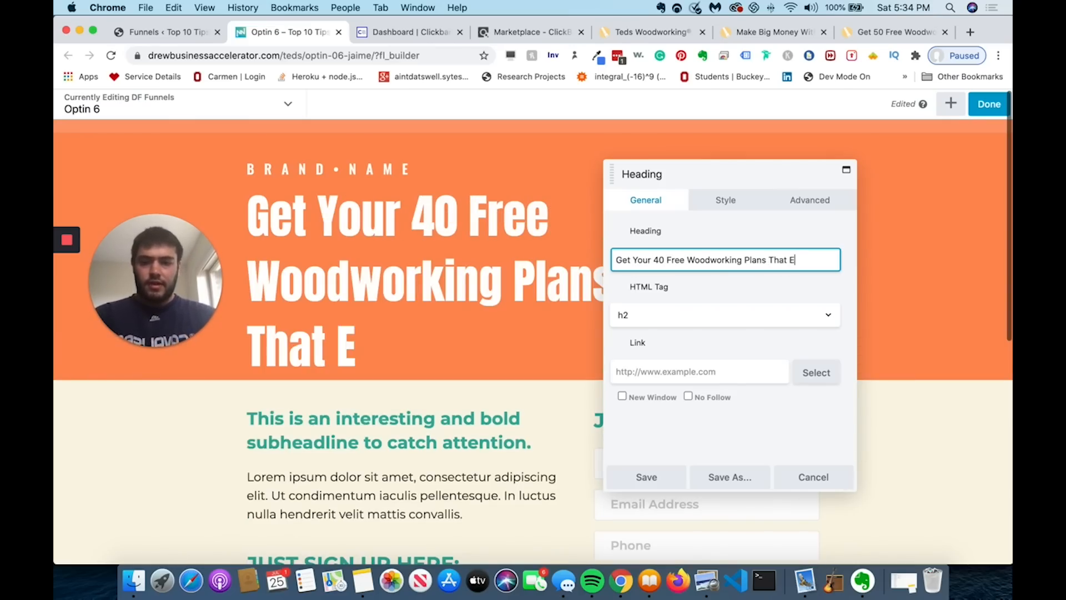
{"action": "type", "text": "asy Pie To"}
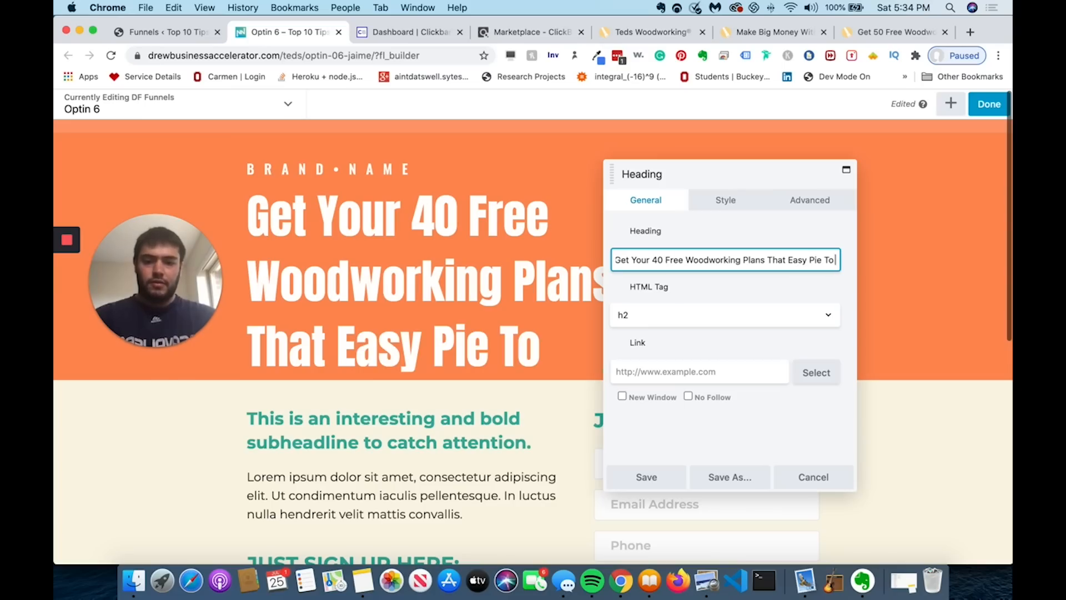
{"action": "type", "text": " Build"}
{"action": "left_click", "coordinate": [659, 474]}
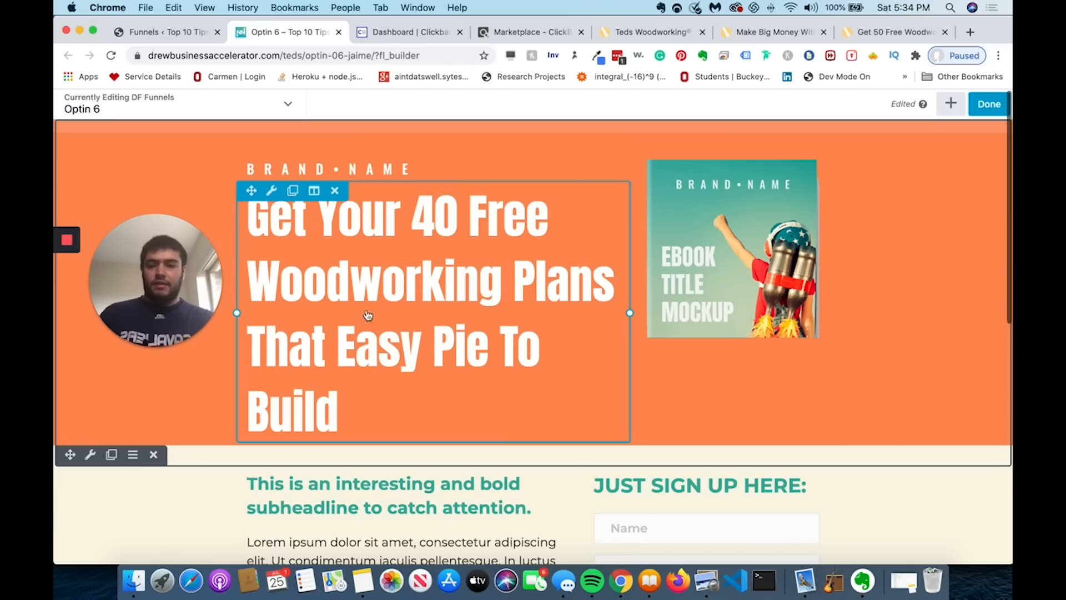
{"action": "left_click", "coordinate": [539, 334]}
{"action": "left_click", "coordinate": [801, 264]}
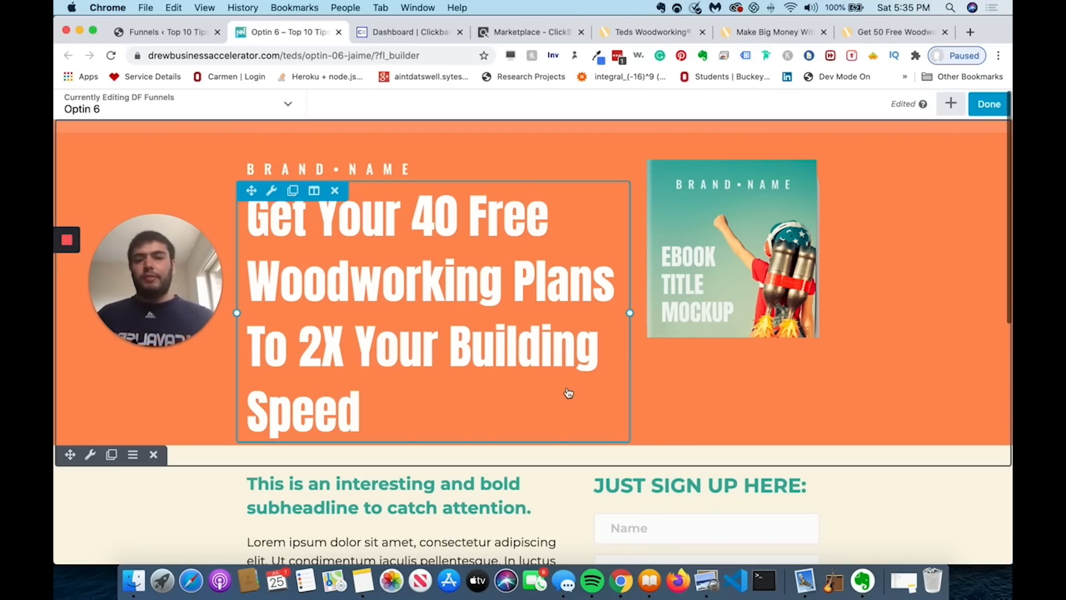
{"action": "scroll", "coordinate": [568, 393], "scroll_direction": "down", "scroll_amount": 5}
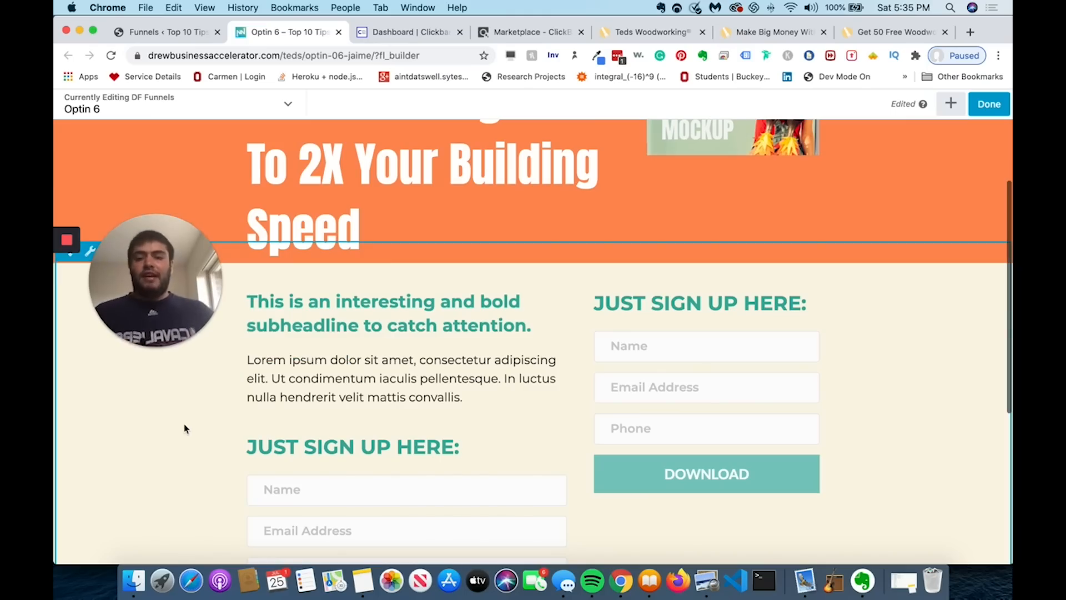
- Retype the subheading as 'With this guide build wood projects faster and easier then ever so that...'
{"action": "scroll", "coordinate": [185, 428], "scroll_direction": "up", "scroll_amount": 4}
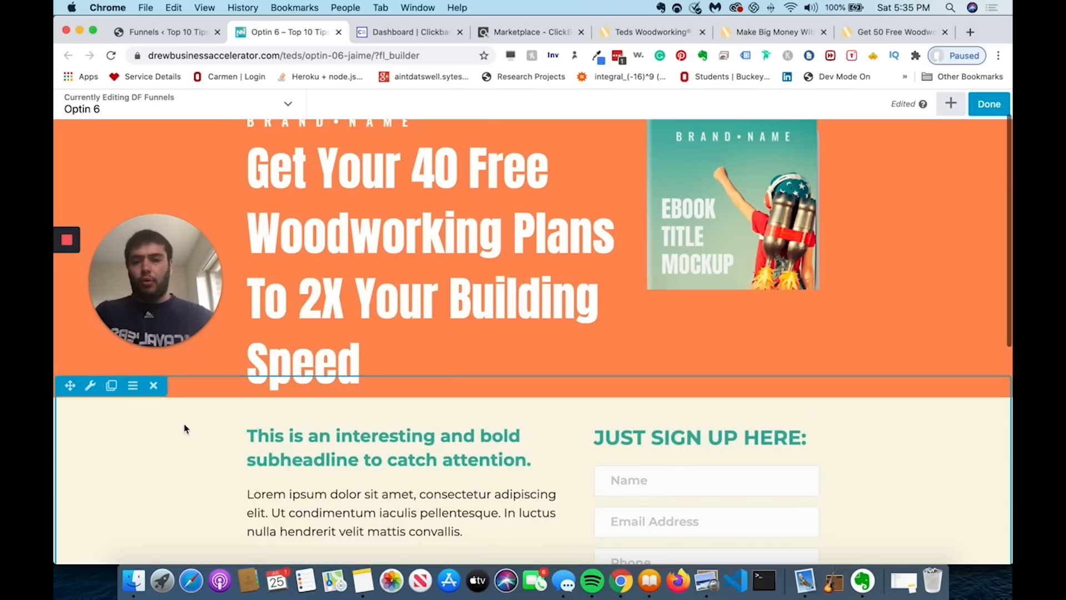
{"action": "left_click", "coordinate": [281, 455]}
{"action": "double_click", "coordinate": [691, 260]}
{"action": "key", "text": "super+a"}
{"action": "key", "text": "BackSpace"}
{"action": "type", "text": "With this "}
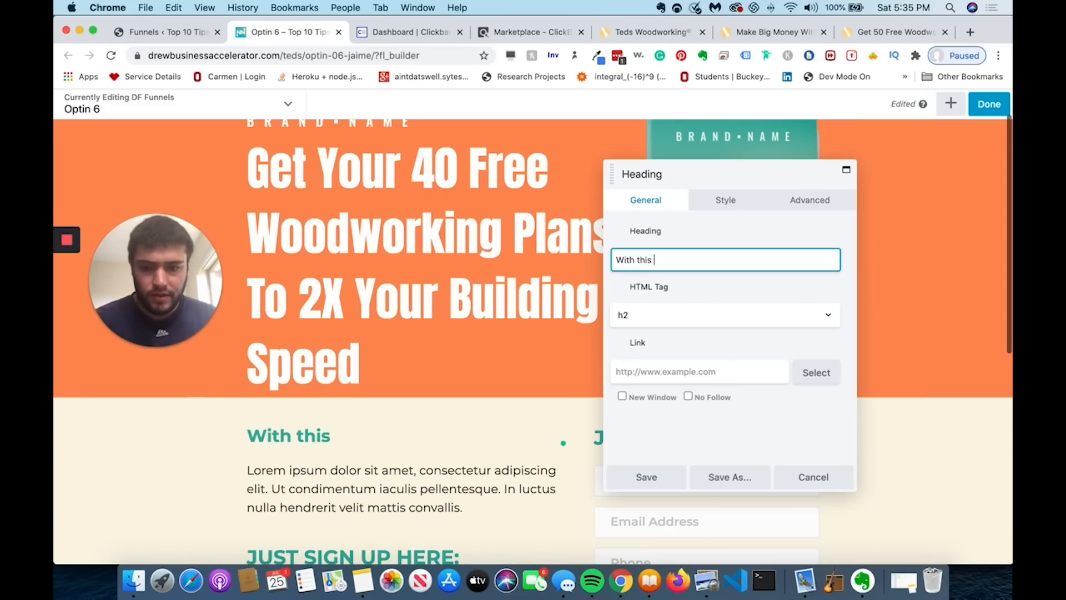
{"action": "type", "text": "guide build "}
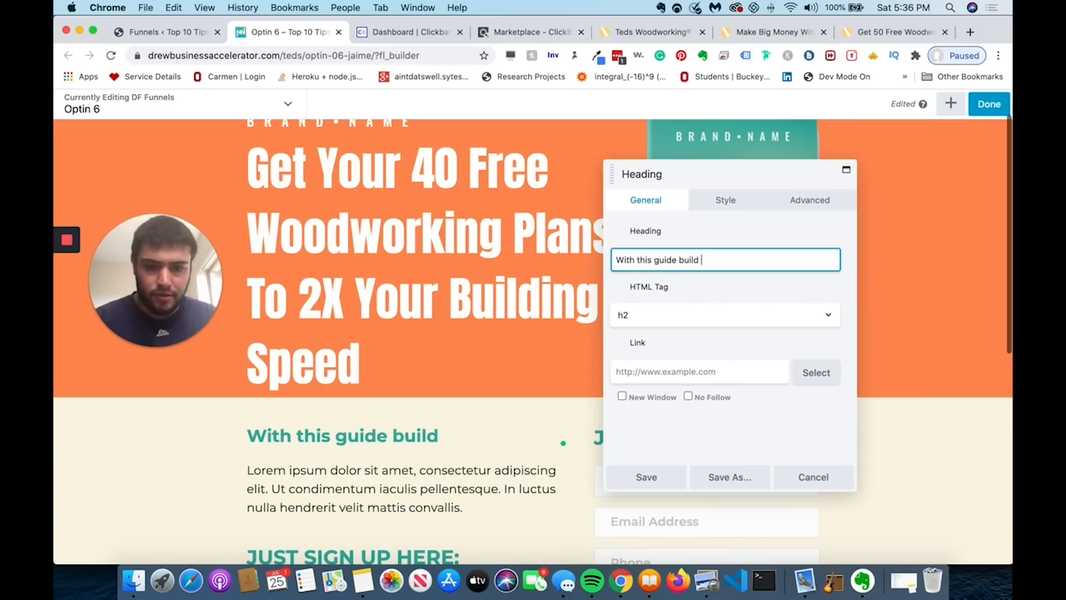
{"action": "type", "text": "projects faste"}
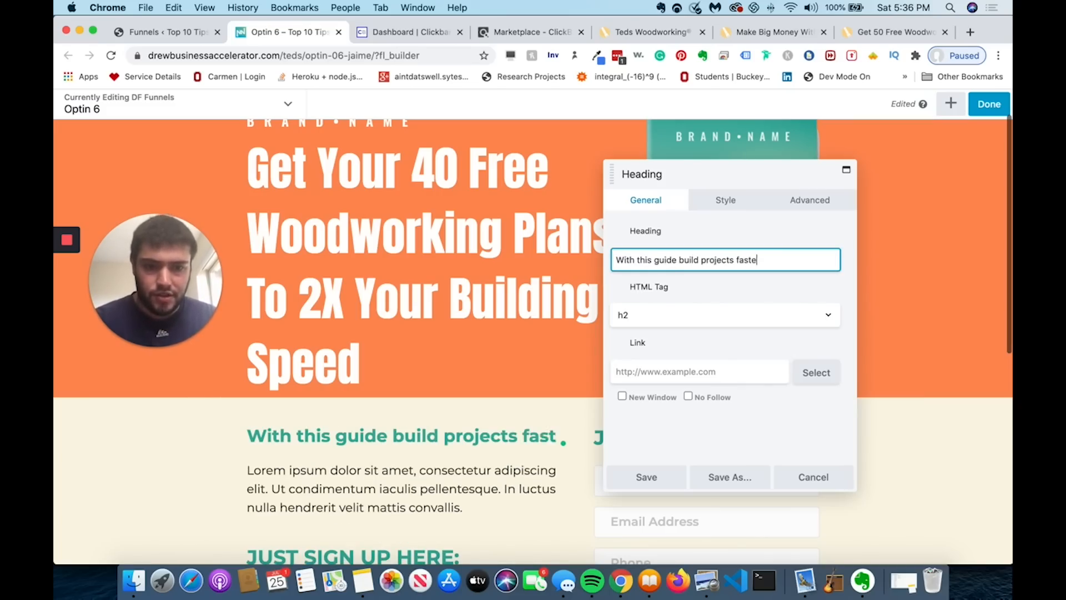
{"action": "type", "text": "r and easier then ever"}
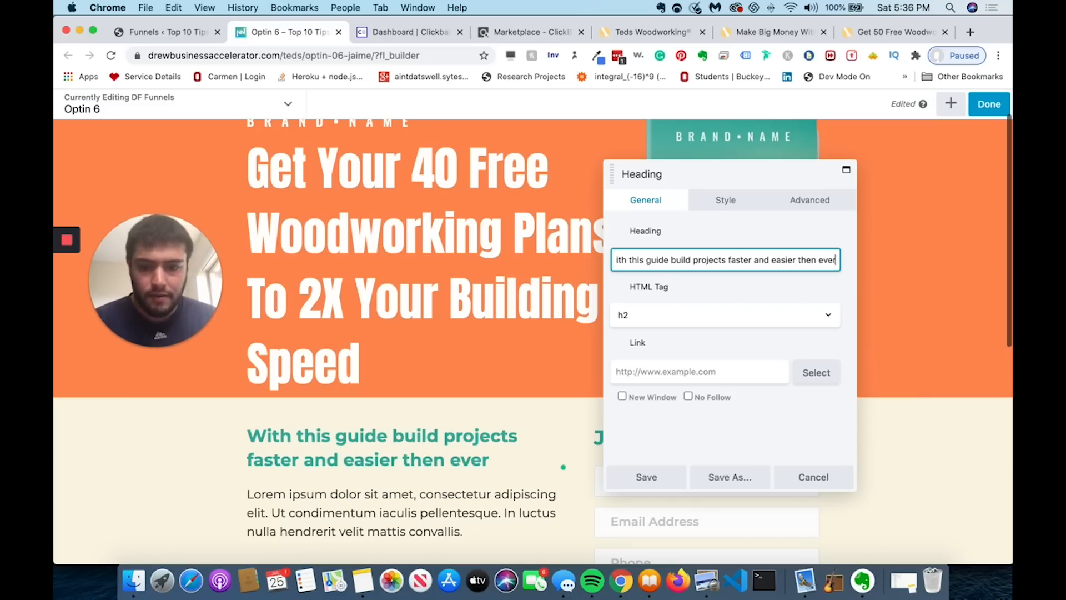
{"action": "left_click", "coordinate": [692, 259]}
{"action": "type", "text": "wood"}
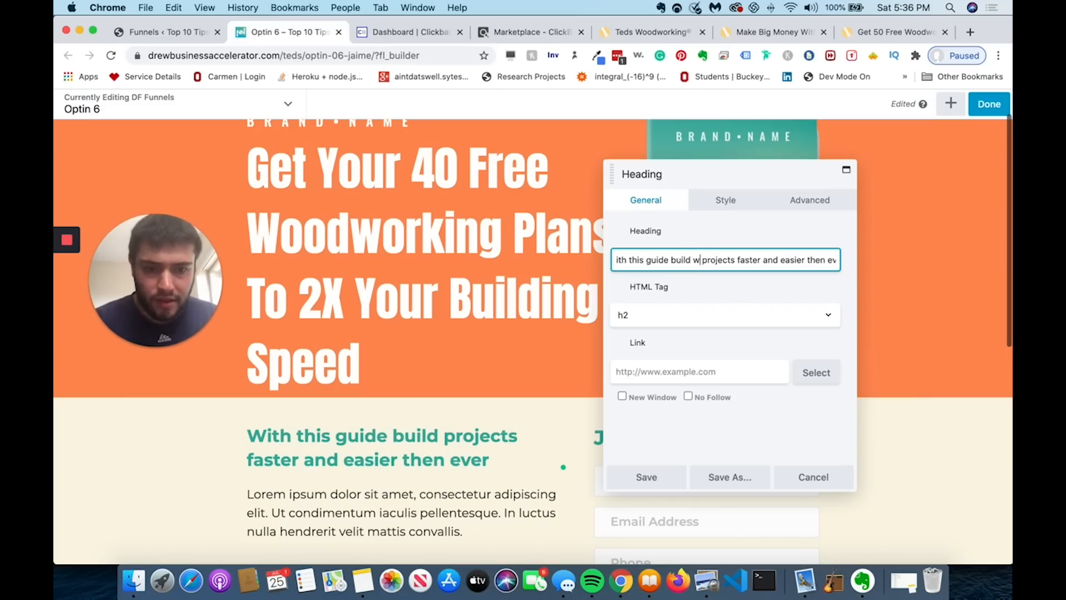
{"action": "key", "text": "Down"}
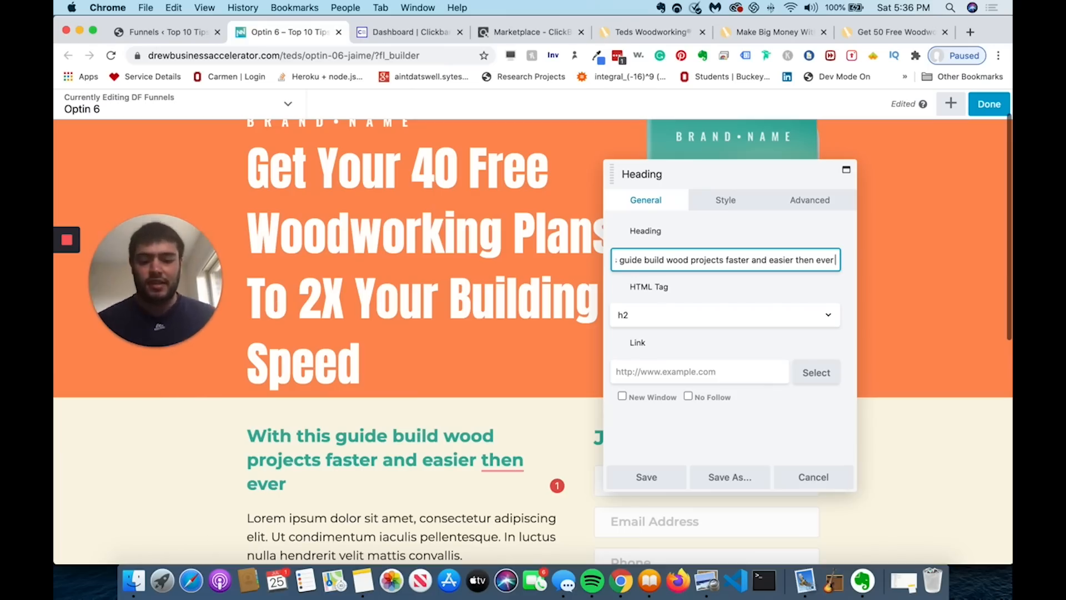
{"action": "type", "text": "so that"}
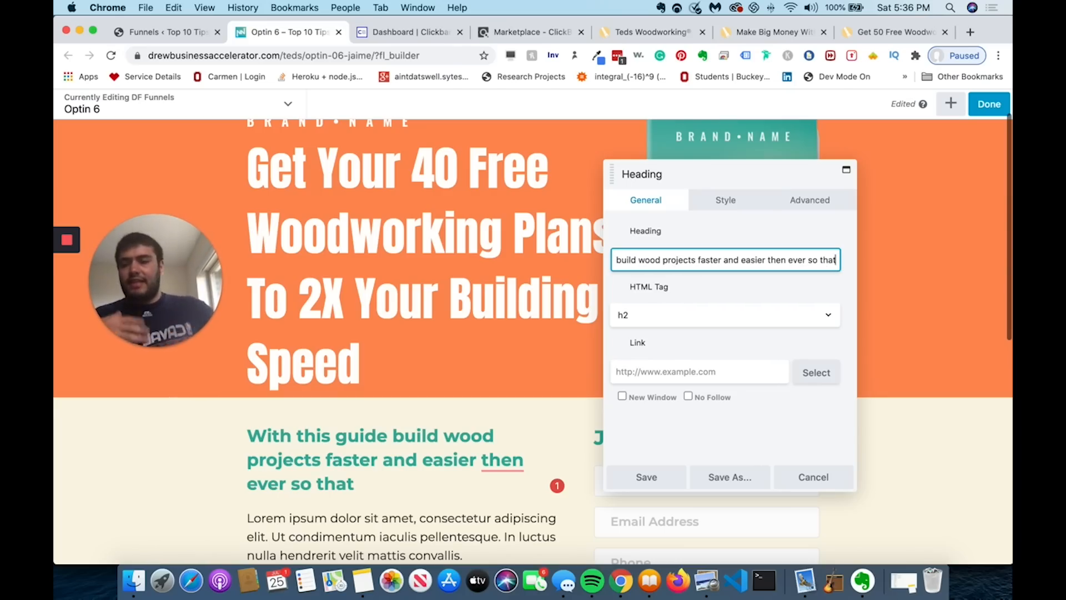
{"action": "type", "text": "..."}
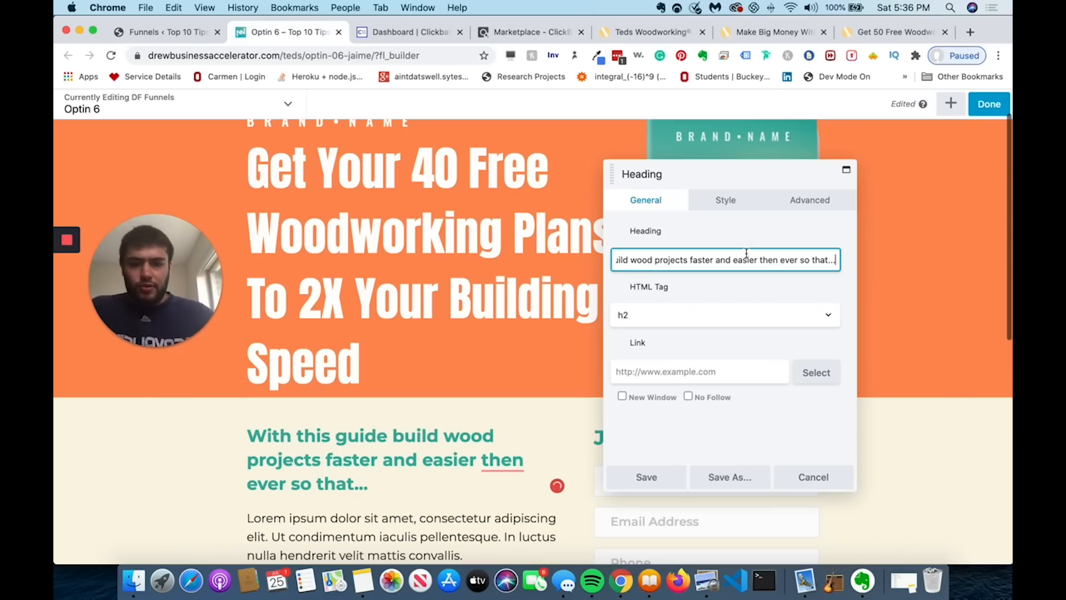
- Correct 'then' to 'than', add 'before' after 'ever', and save the subheading
{"action": "left_click", "coordinate": [773, 259]}
{"action": "key", "text": "BackSpace"}
{"action": "type", "text": "a"}
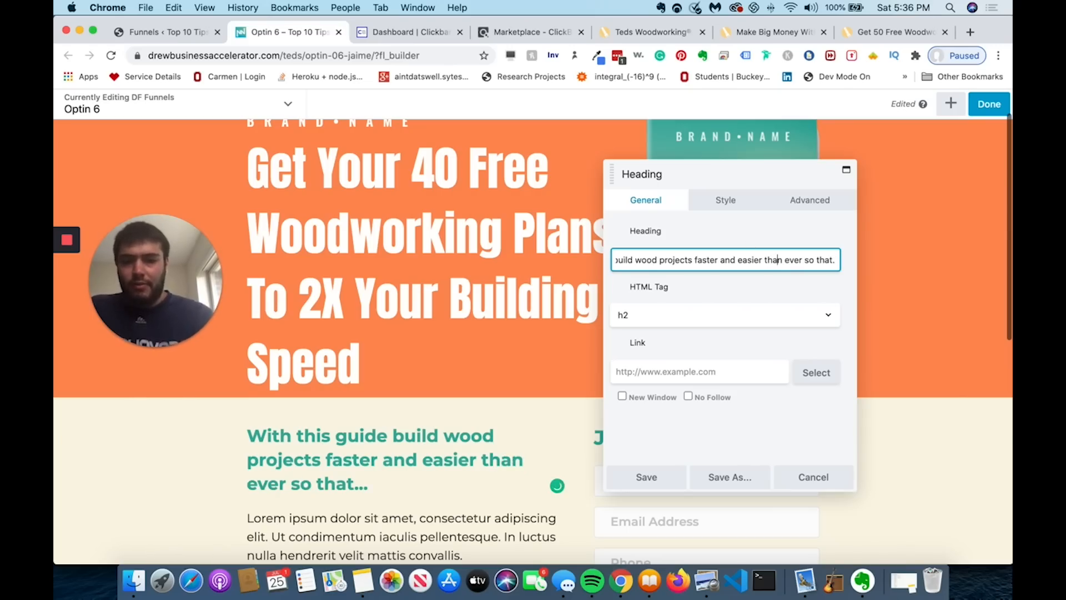
{"action": "left_click", "coordinate": [677, 478]}
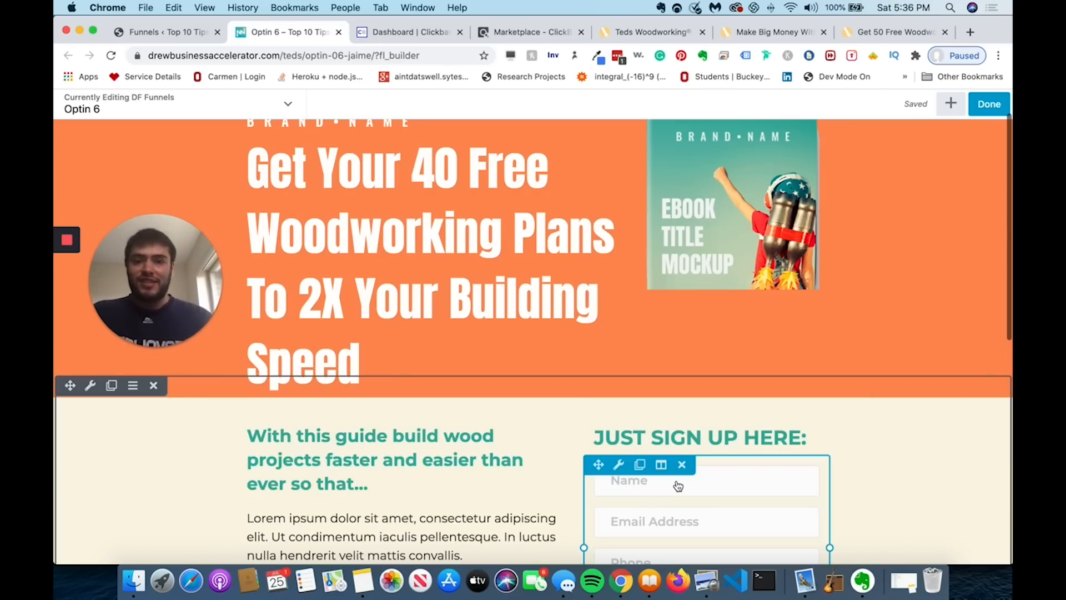
{"action": "scroll", "coordinate": [678, 485], "scroll_direction": "down", "scroll_amount": 3}
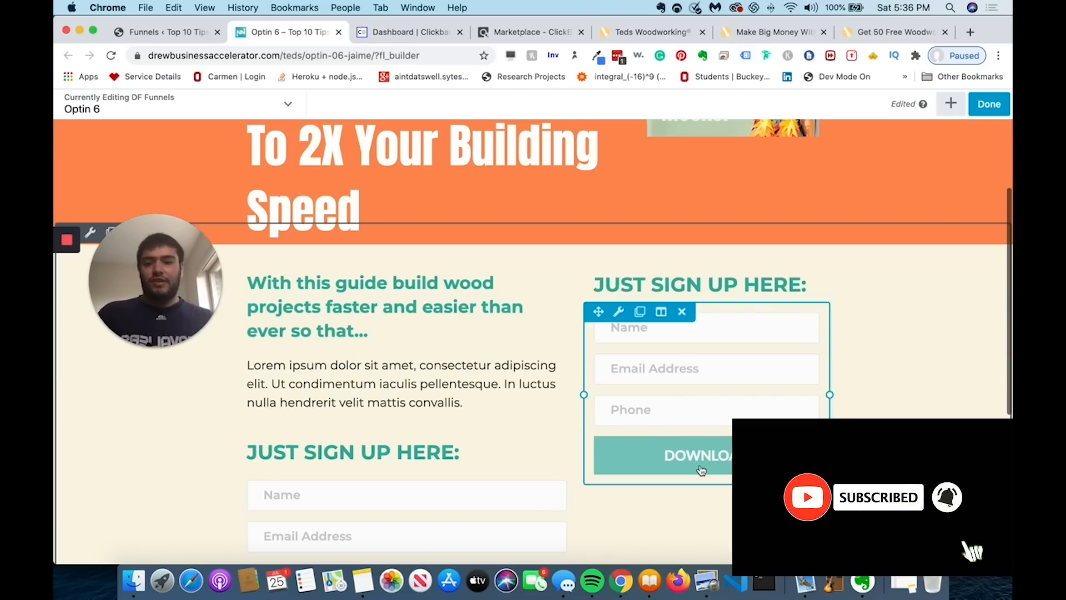
{"action": "left_click", "coordinate": [284, 329]}
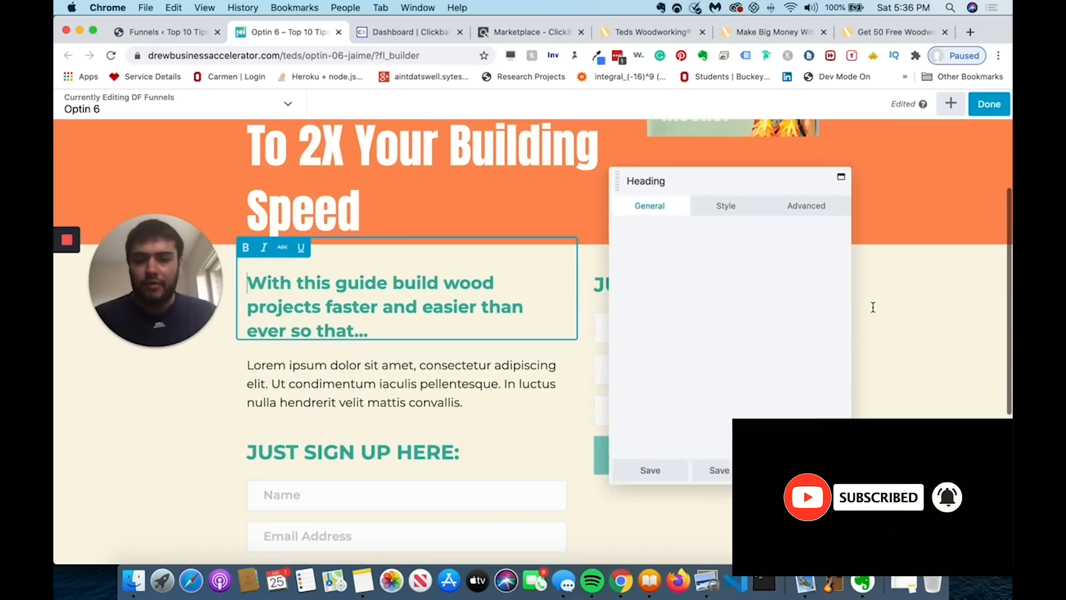
{"action": "left_click", "coordinate": [787, 255]}
{"action": "type", "text": "before"}
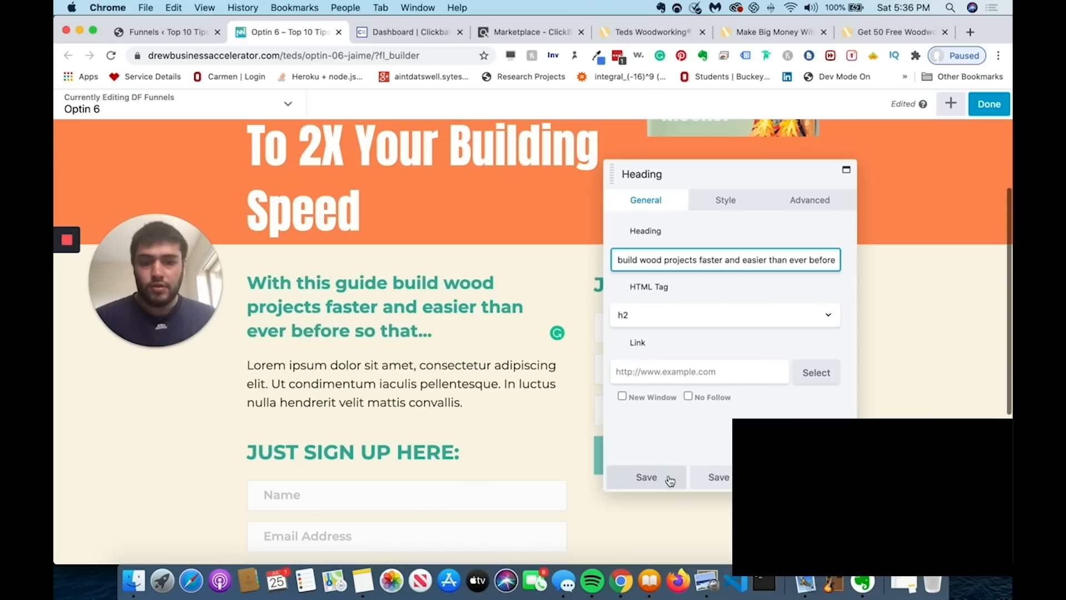
{"action": "left_click", "coordinate": [665, 479]}
- Select the Lorem ipsum paragraph and bring up the Modules library
{"action": "left_click", "coordinate": [409, 373]}
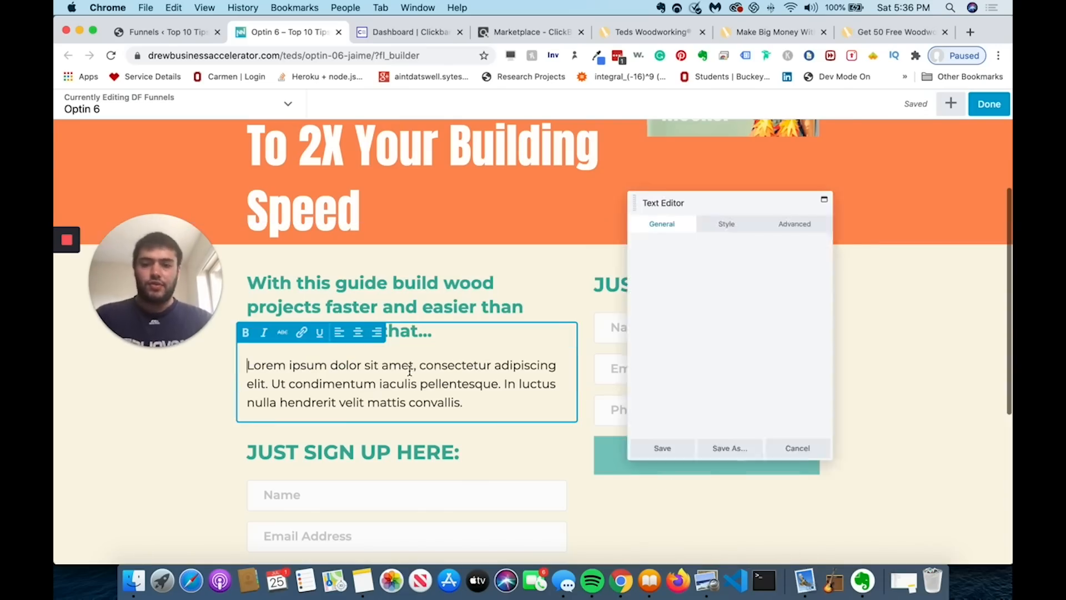
{"action": "left_click", "coordinate": [952, 104]}
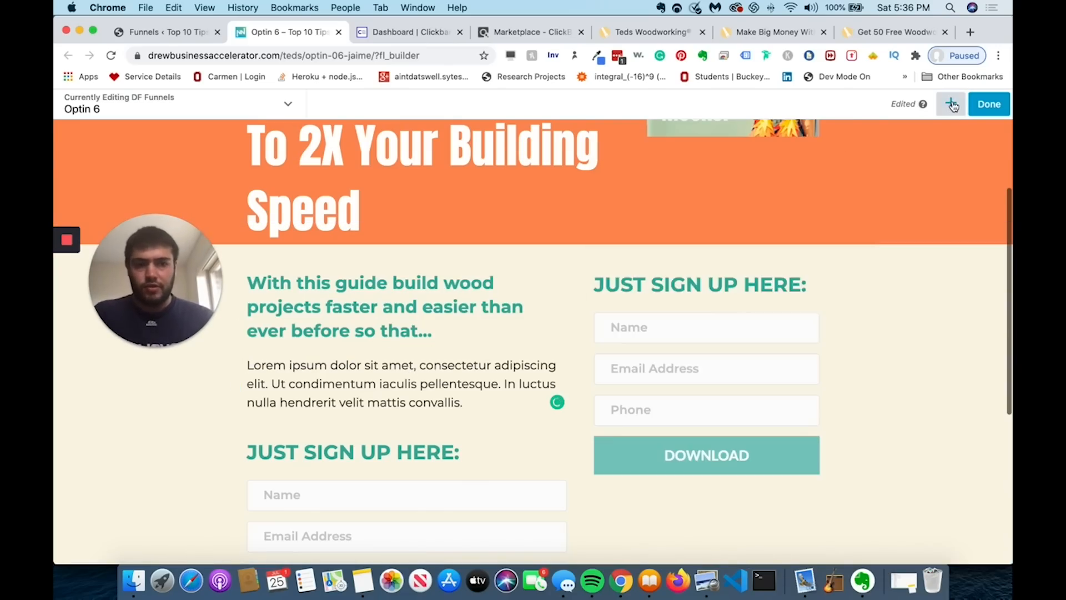
{"action": "scroll", "coordinate": [919, 311], "scroll_direction": "down", "scroll_amount": 2}
- Search modules for 'list' and drag an Info List below the subheading
{"action": "scroll", "coordinate": [933, 222], "scroll_direction": "up", "scroll_amount": 2}
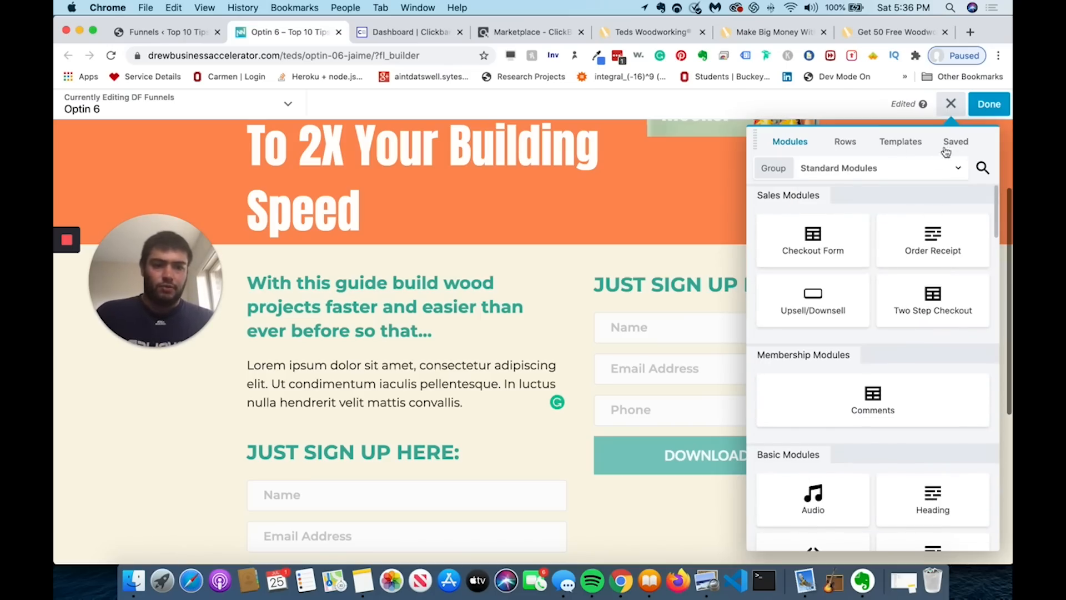
{"action": "left_click", "coordinate": [981, 168]}
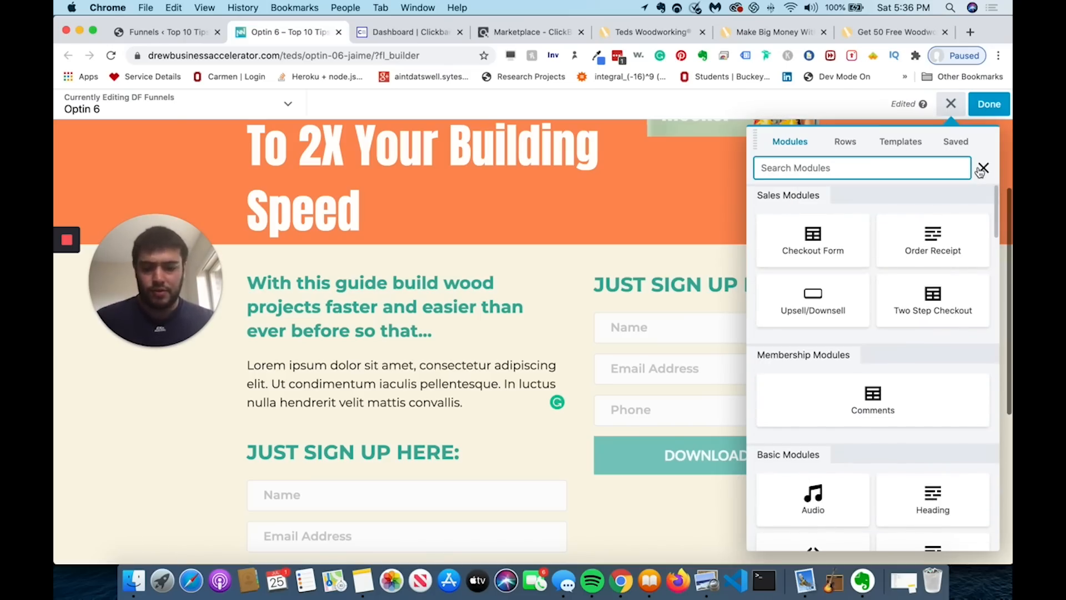
{"action": "type", "text": "list"}
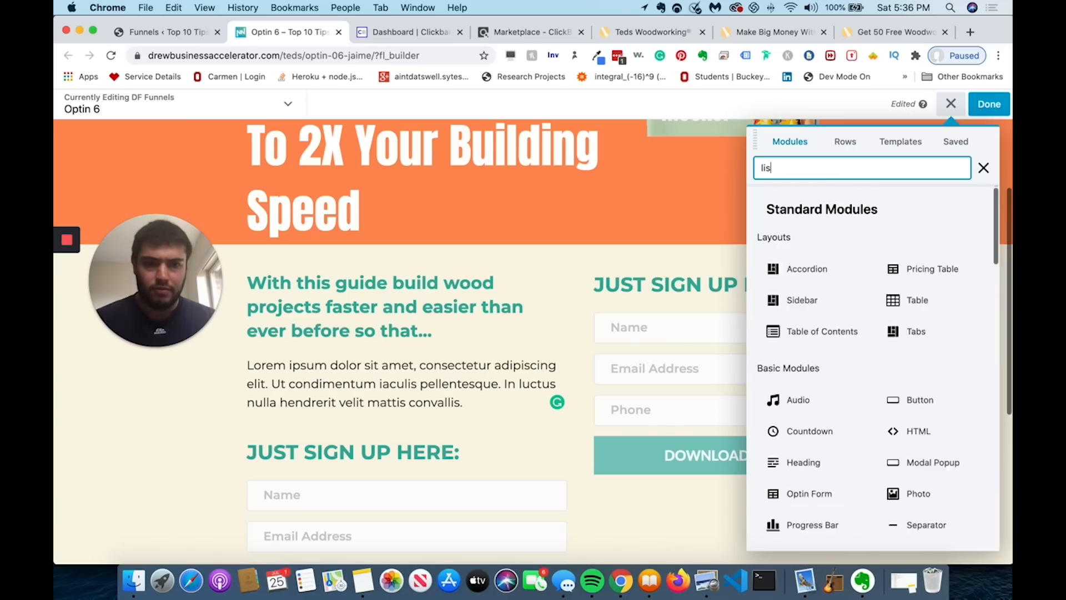
{"action": "left_click_drag", "start_coordinate": [832, 271], "coordinate": [340, 383]}
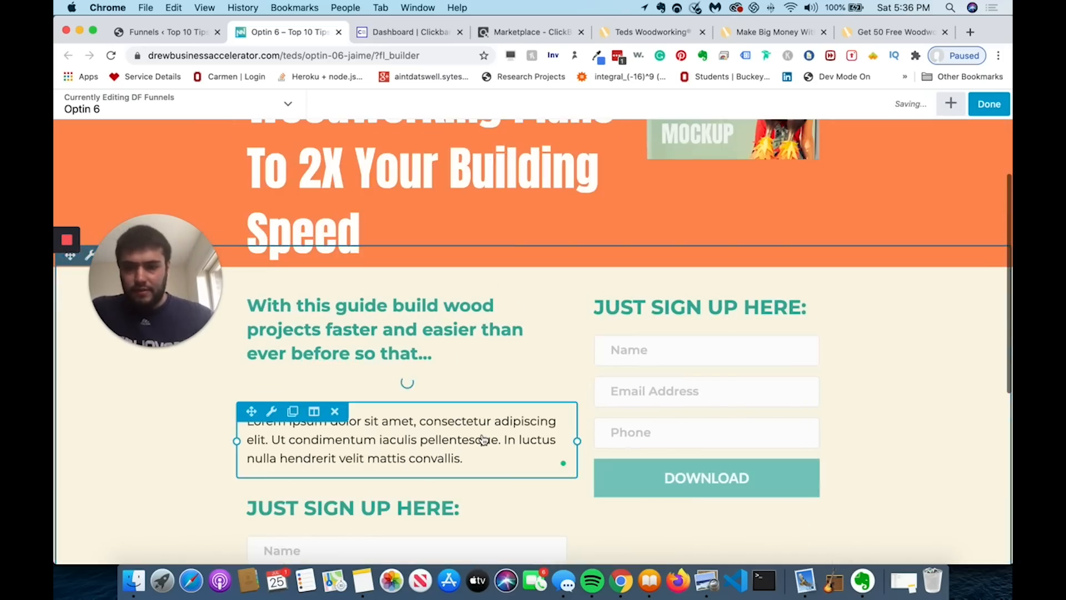
- Delete the Lorem ipsum paragraph and open the new info list's settings
{"action": "scroll", "coordinate": [340, 383], "scroll_direction": "down", "scroll_amount": 4}
{"action": "left_click", "coordinate": [335, 194]}
{"action": "left_click", "coordinate": [659, 130]}
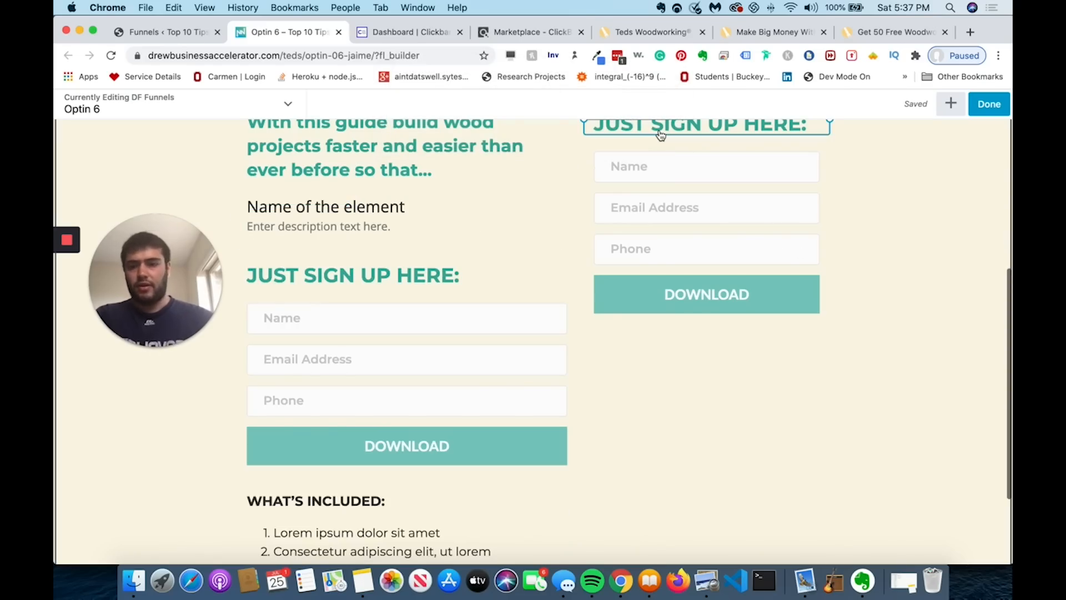
{"action": "left_click", "coordinate": [442, 215]}
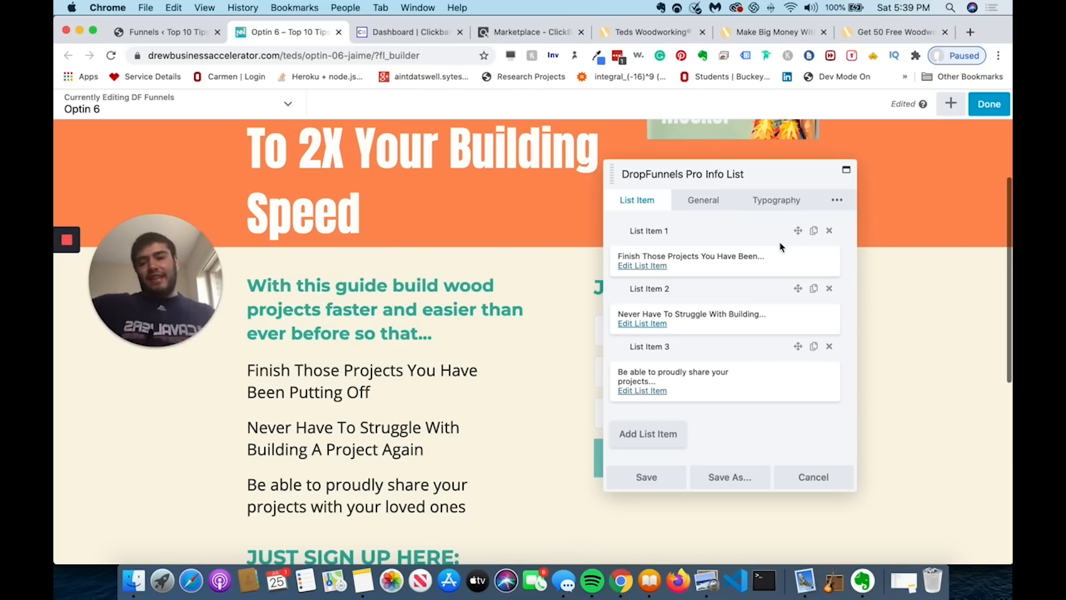
- Keep the info list icons positioned to the left of the items
{"action": "left_click", "coordinate": [690, 209]}
{"action": "left_click", "coordinate": [701, 281]}
{"action": "left_click", "coordinate": [699, 282]}
{"action": "scroll", "coordinate": [711, 311], "scroll_direction": "down", "scroll_amount": 3}
{"action": "scroll", "coordinate": [711, 327], "scroll_direction": "down", "scroll_amount": 3}
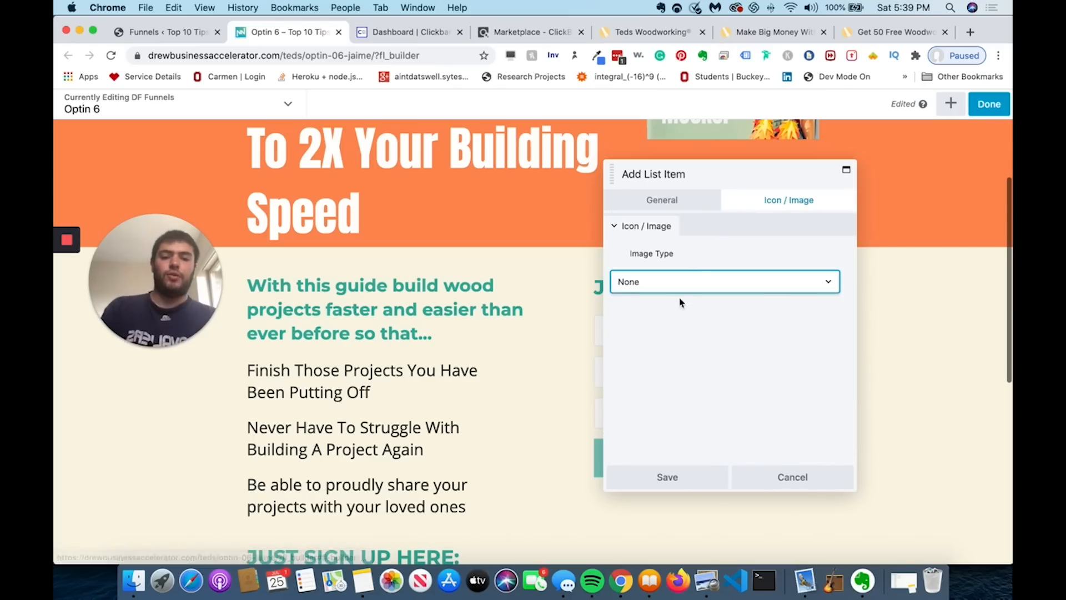
- Set the list item image type to Icon, choose the check mark, and save
{"action": "left_click", "coordinate": [680, 287]}
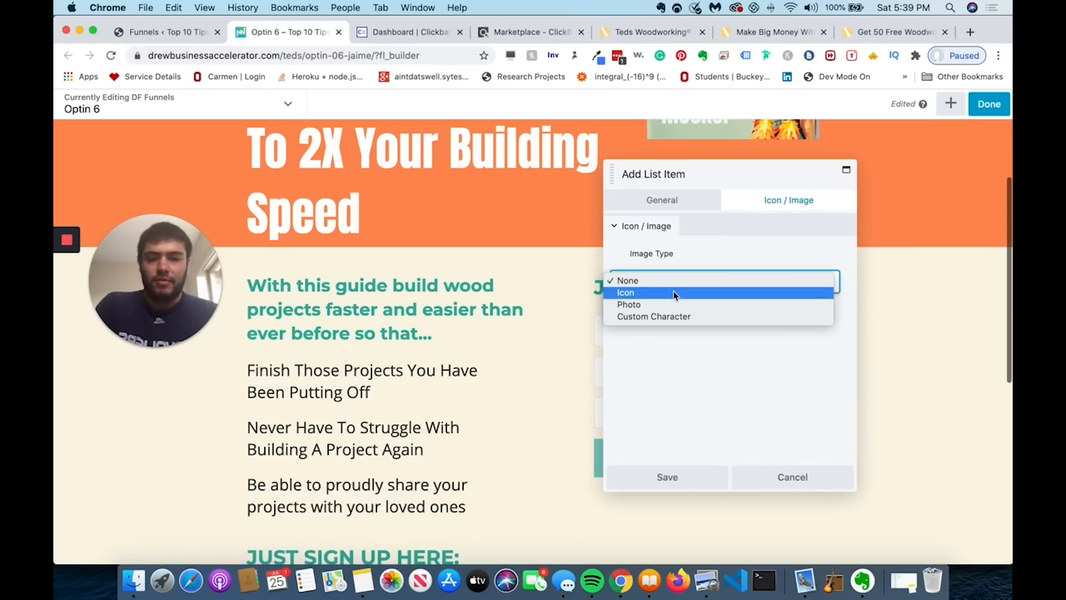
{"action": "left_click", "coordinate": [677, 293]}
{"action": "left_click", "coordinate": [644, 373]}
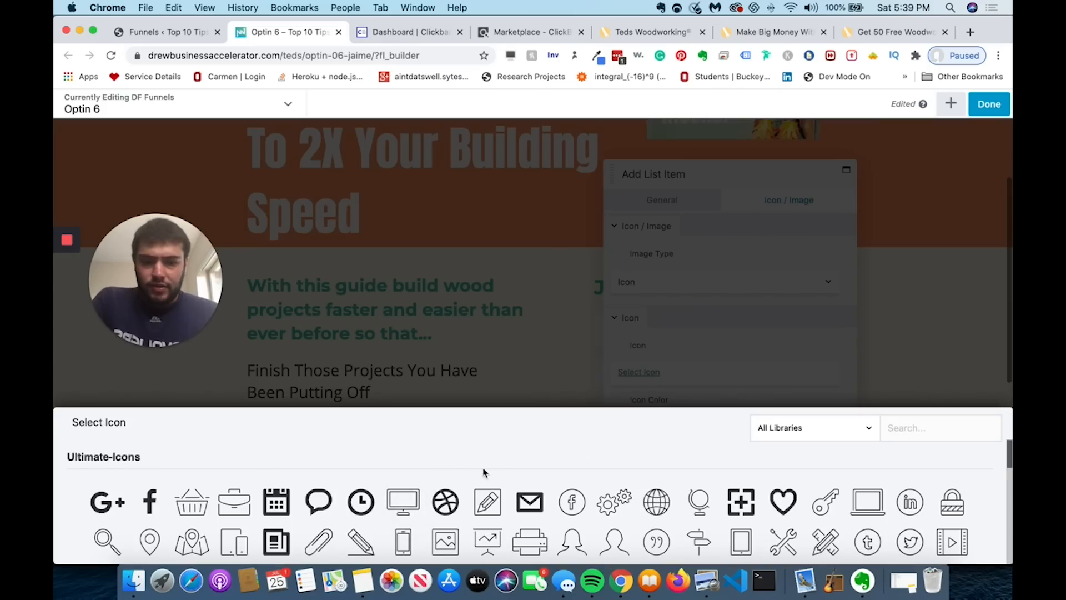
{"action": "scroll", "coordinate": [446, 461], "scroll_direction": "down", "scroll_amount": 5}
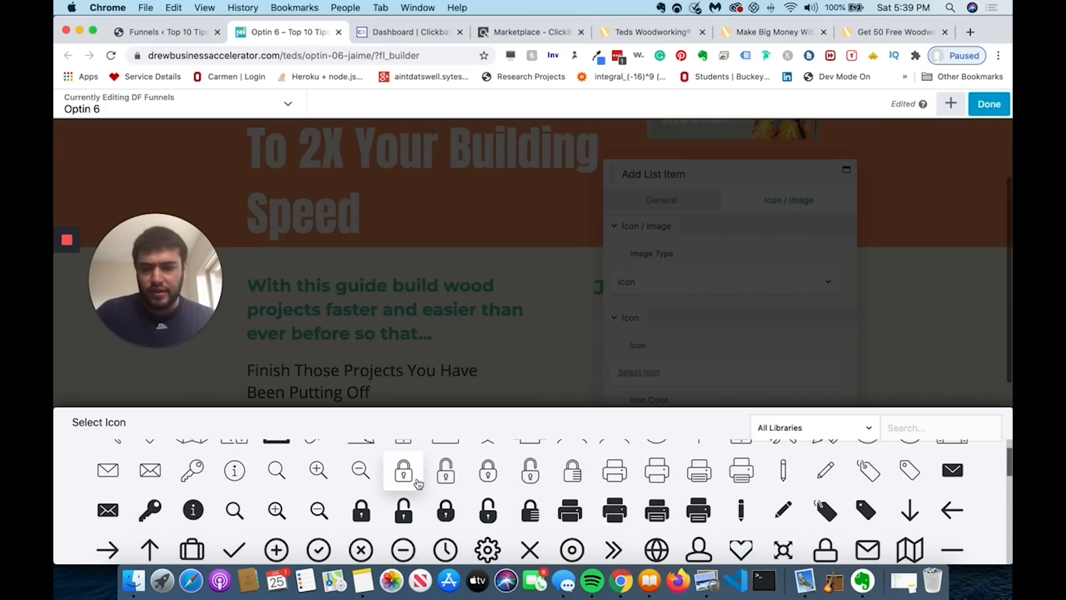
{"action": "scroll", "coordinate": [404, 472], "scroll_direction": "down", "scroll_amount": 1}
{"action": "left_click", "coordinate": [235, 516]}
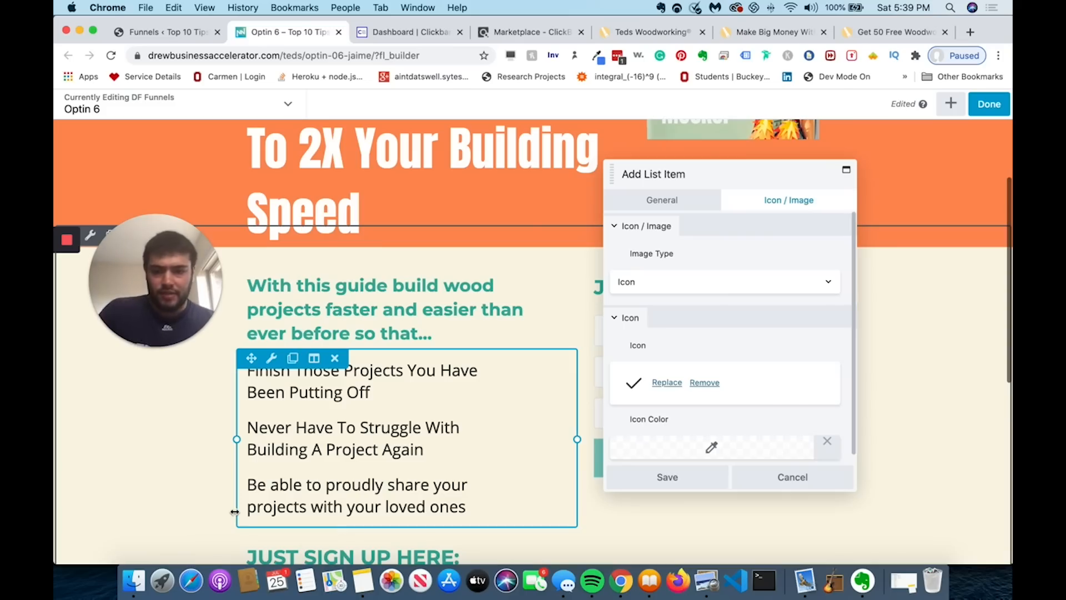
{"action": "left_click", "coordinate": [695, 486]}
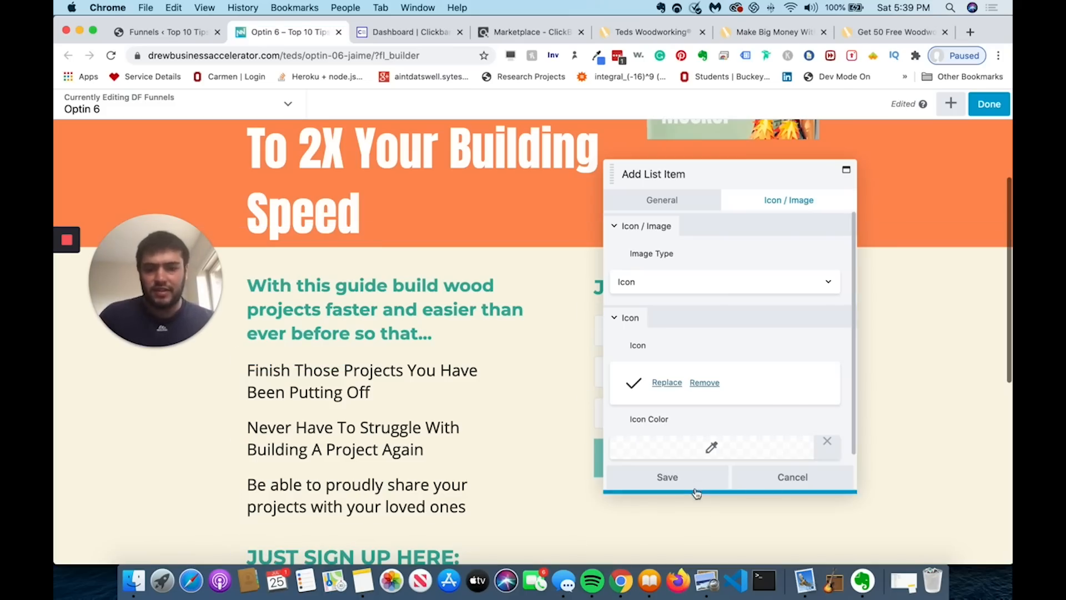
{"action": "left_click", "coordinate": [693, 482]}
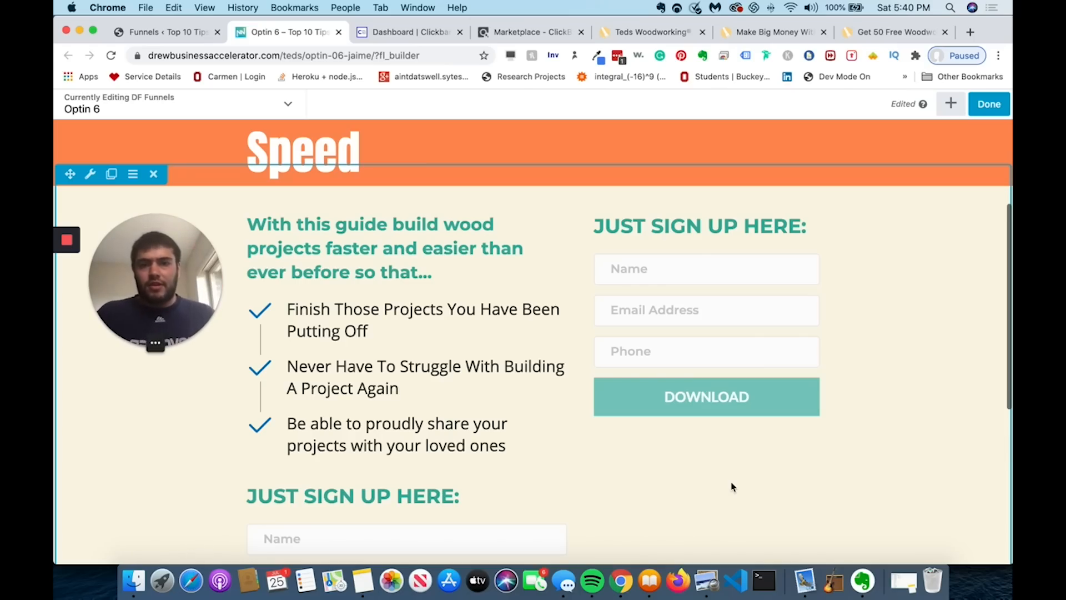
{"action": "scroll", "coordinate": [731, 486], "scroll_direction": "down", "scroll_amount": 2}
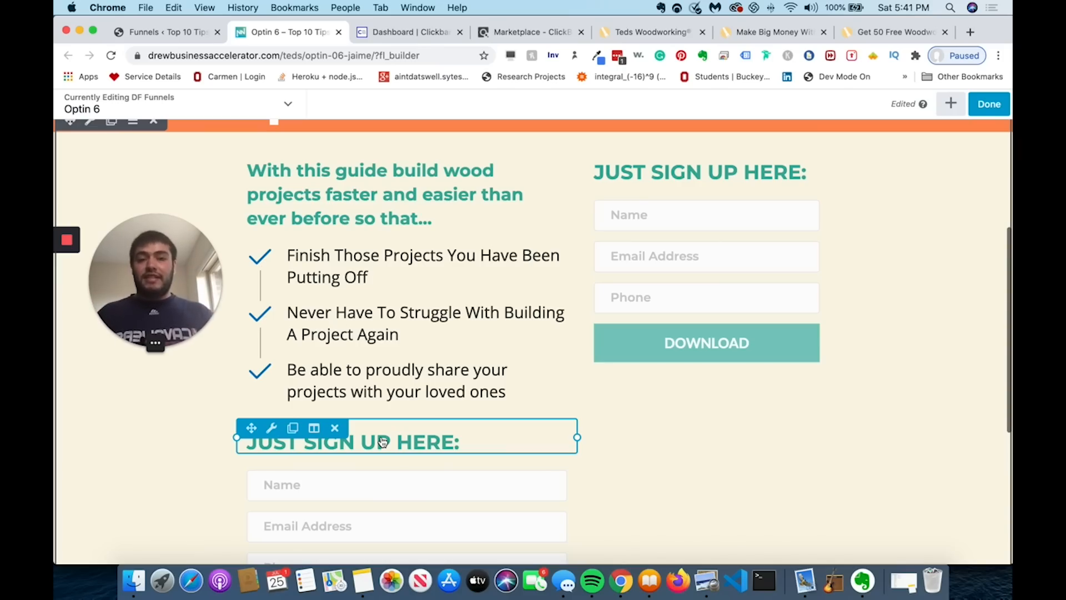
{"action": "scroll", "coordinate": [383, 442], "scroll_direction": "down", "scroll_amount": 3}
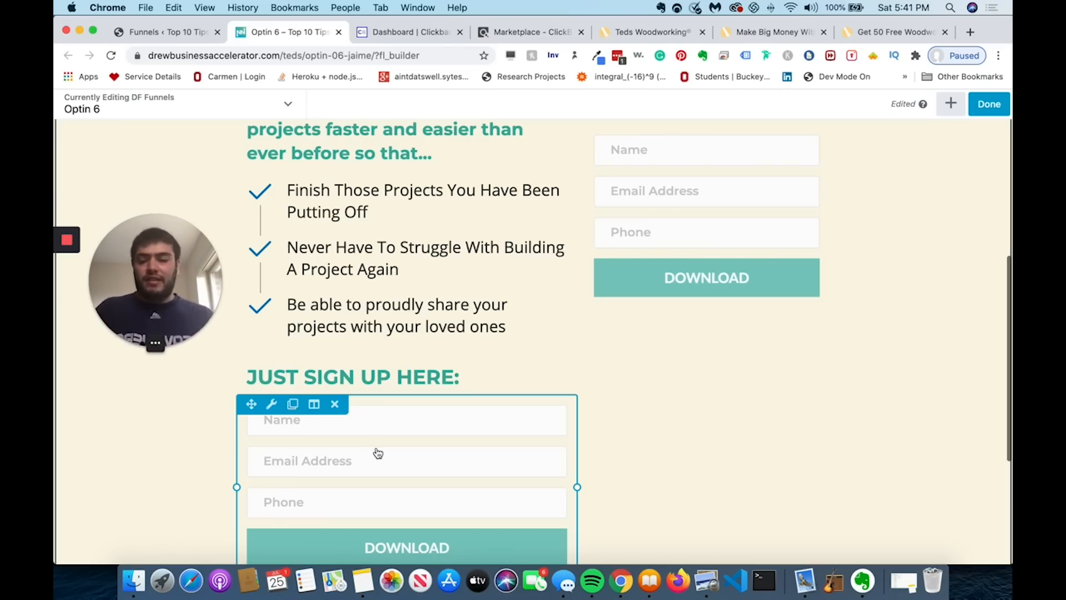
- Remove the duplicate signup form, restoring the 'JUST SIGN UP HERE:' heading deleted by mistake
{"action": "left_click", "coordinate": [335, 404]}
{"action": "left_click", "coordinate": [625, 132]}
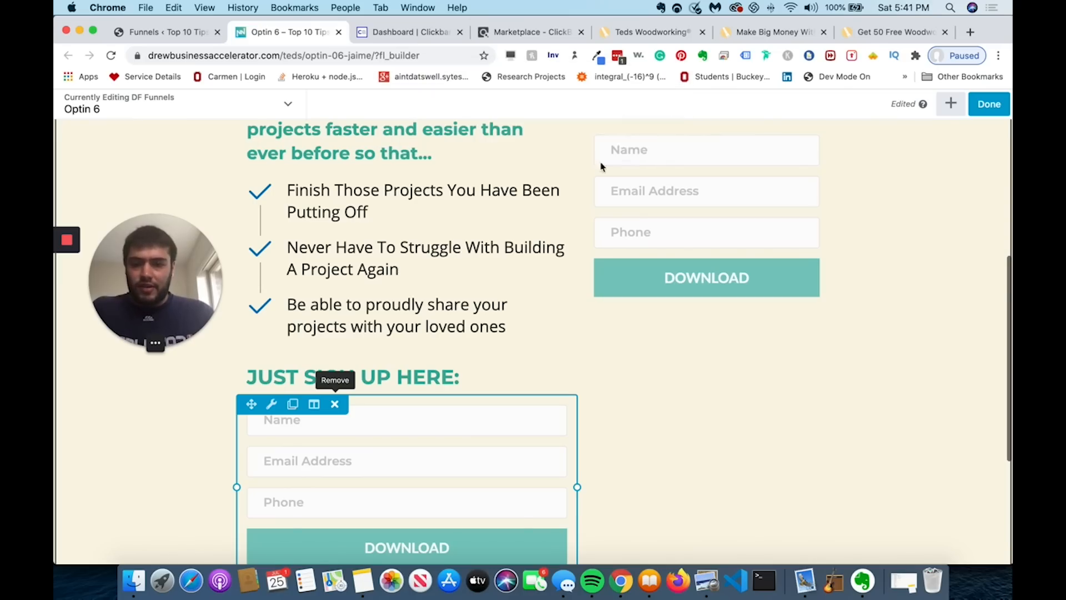
{"action": "left_click", "coordinate": [336, 363]}
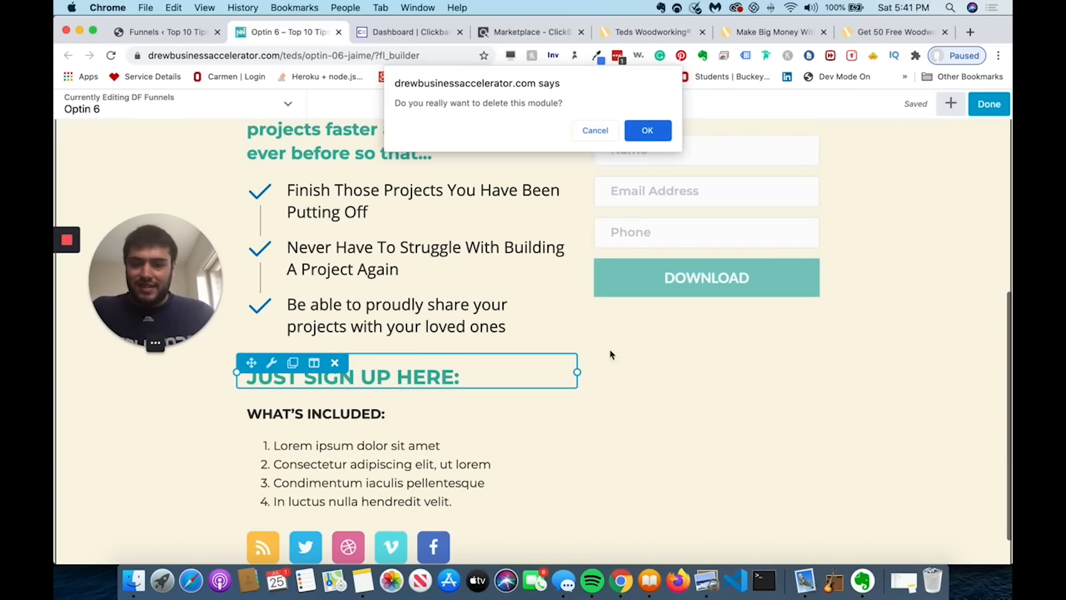
{"action": "left_click", "coordinate": [659, 136]}
{"action": "key", "text": "super+z"}
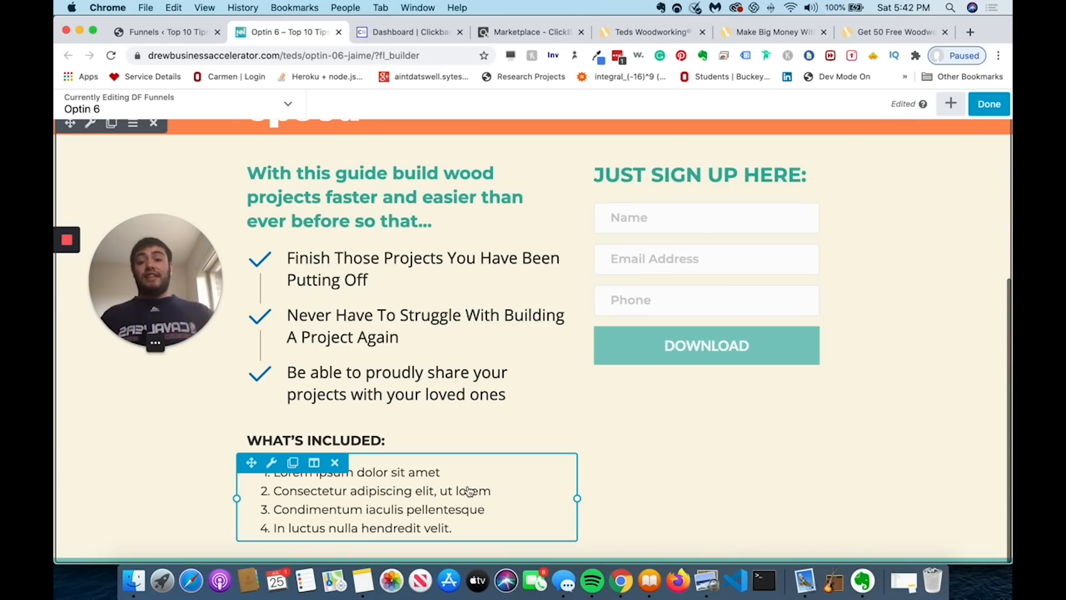
- Delete the placeholder What's Included numbered list
{"action": "scroll", "coordinate": [422, 477], "scroll_direction": "up", "scroll_amount": 1}
{"action": "left_click", "coordinate": [335, 462]}
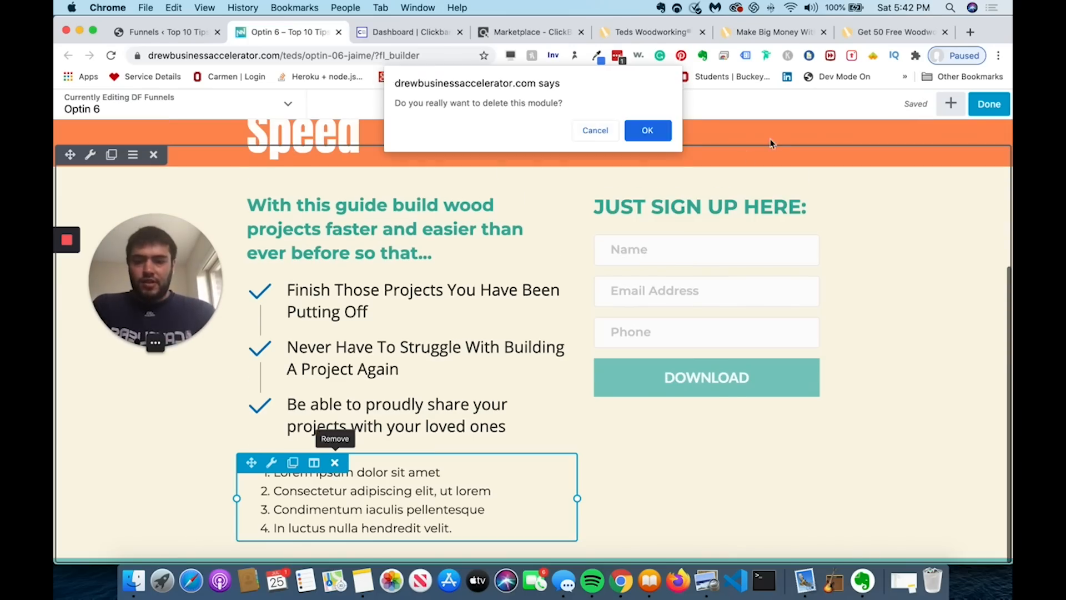
{"action": "left_click", "coordinate": [646, 131]}
{"action": "scroll", "coordinate": [550, 335], "scroll_direction": "up", "scroll_amount": 3}
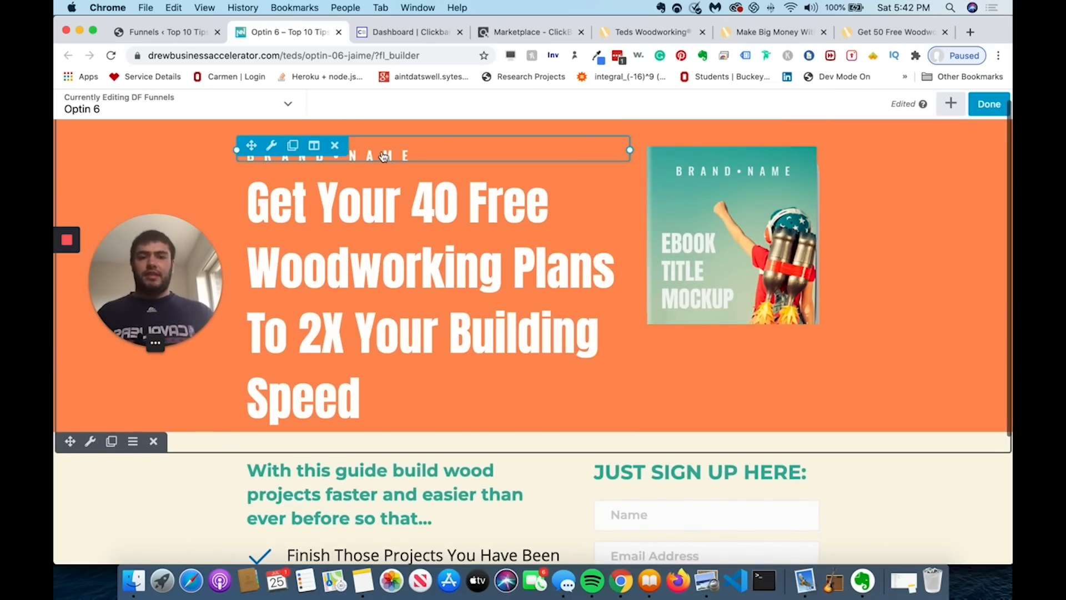
- Set the signup form's Phone Field to Hide and save the form settings
{"action": "scroll", "coordinate": [383, 156], "scroll_direction": "down", "scroll_amount": 5}
{"action": "left_click", "coordinate": [677, 321]}
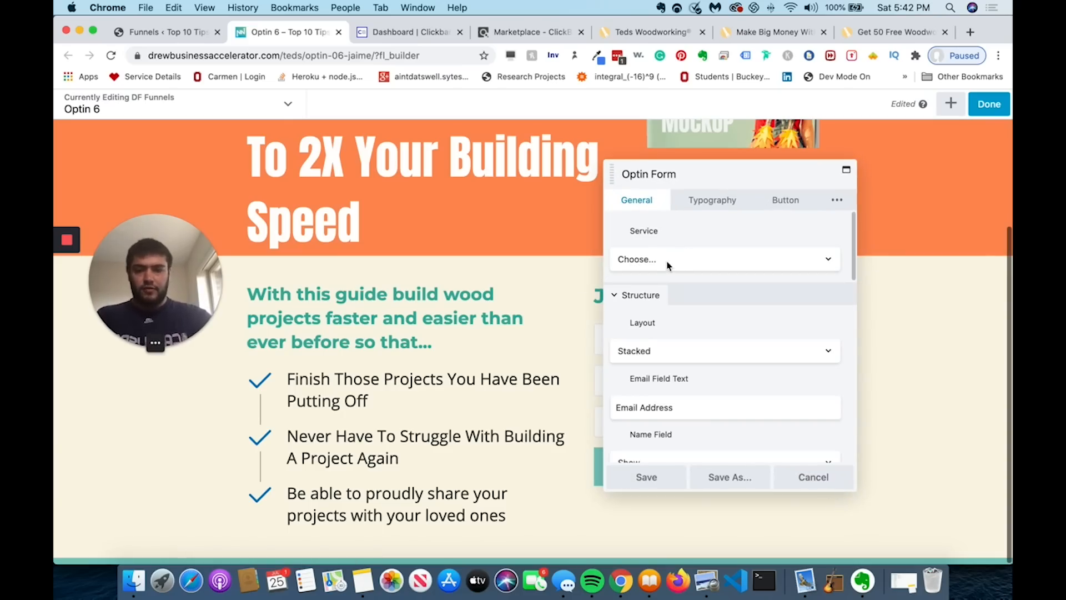
{"action": "scroll", "coordinate": [666, 267], "scroll_direction": "down", "scroll_amount": 4}
{"action": "scroll", "coordinate": [662, 270], "scroll_direction": "up", "scroll_amount": 2}
{"action": "scroll", "coordinate": [666, 283], "scroll_direction": "down", "scroll_amount": 5}
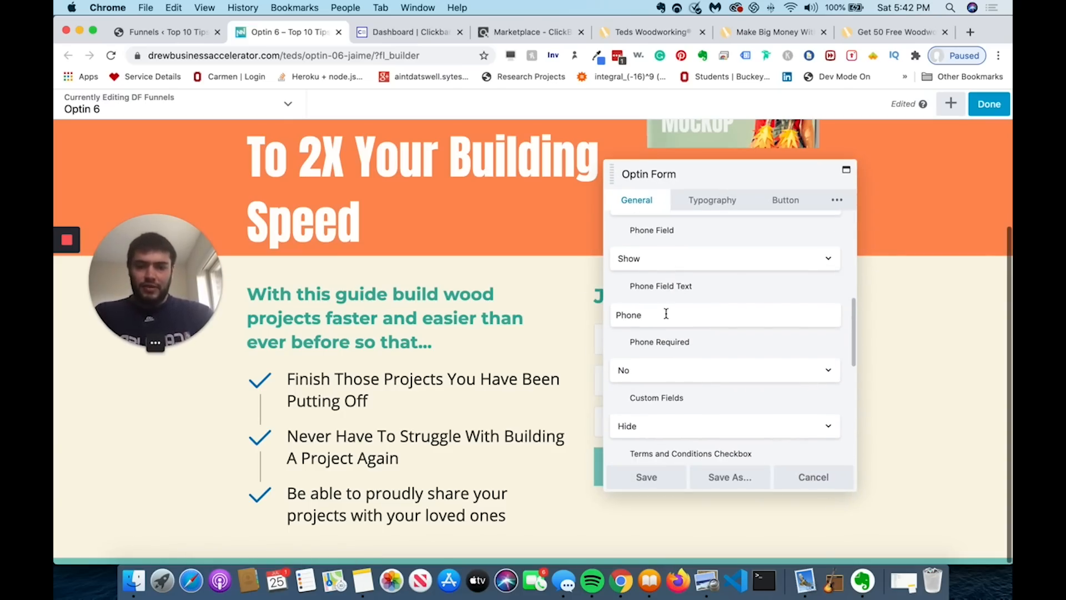
{"action": "scroll", "coordinate": [665, 310], "scroll_direction": "down", "scroll_amount": 1}
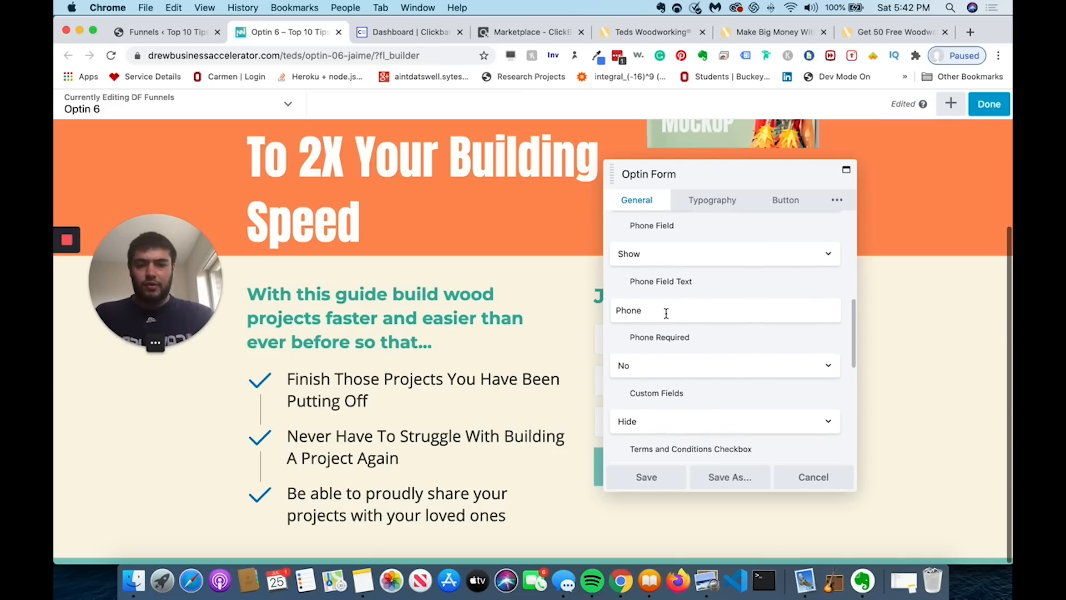
{"action": "scroll", "coordinate": [667, 311], "scroll_direction": "up", "scroll_amount": 3}
{"action": "left_click", "coordinate": [660, 284]}
{"action": "left_click", "coordinate": [659, 291]}
{"action": "left_click", "coordinate": [638, 476]}
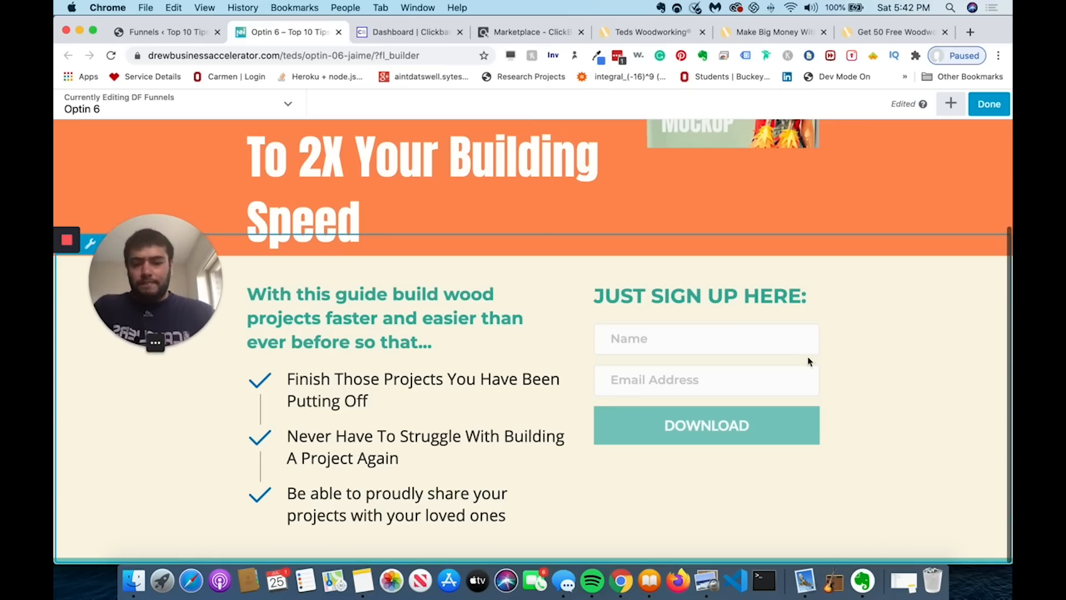
- Bring up the optin form's settings on its submit Button tab
{"action": "mouse_move", "coordinate": [656, 428]}
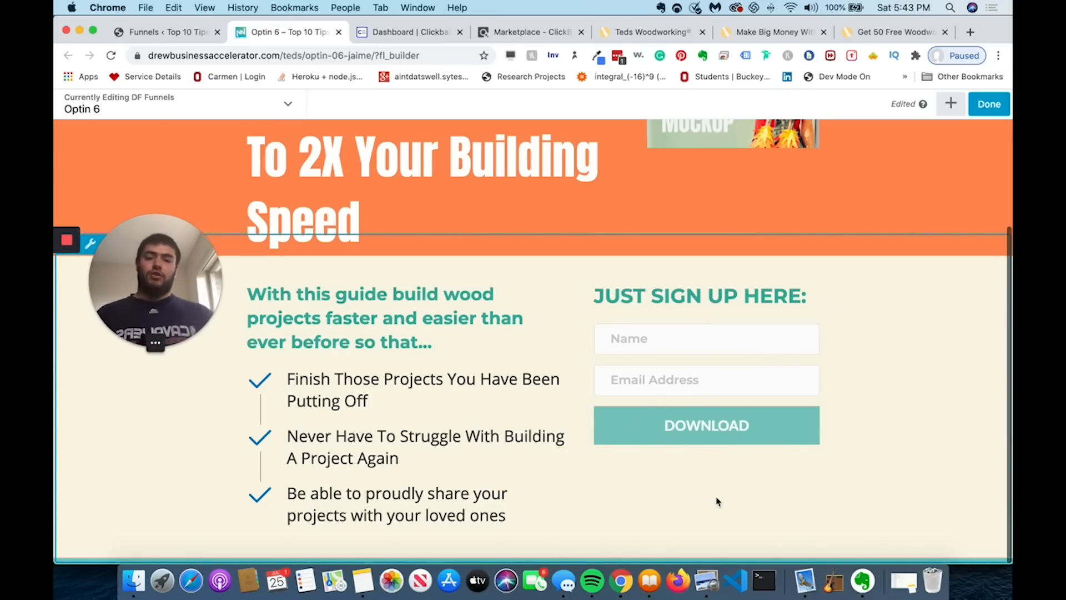
{"action": "scroll", "coordinate": [670, 360], "scroll_direction": "up", "scroll_amount": 3}
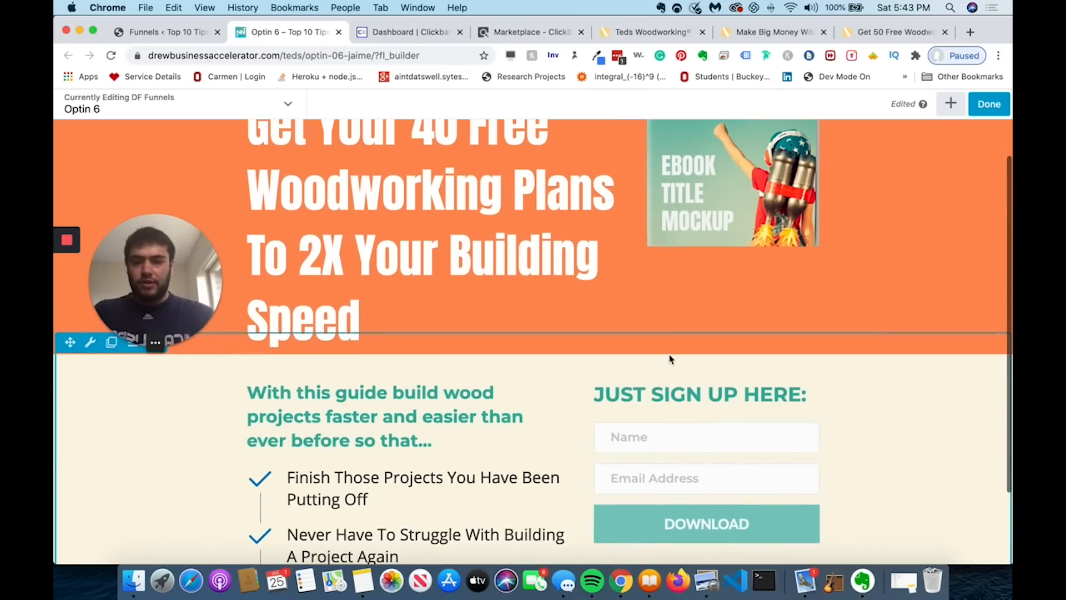
{"action": "scroll", "coordinate": [670, 359], "scroll_direction": "up", "scroll_amount": 2}
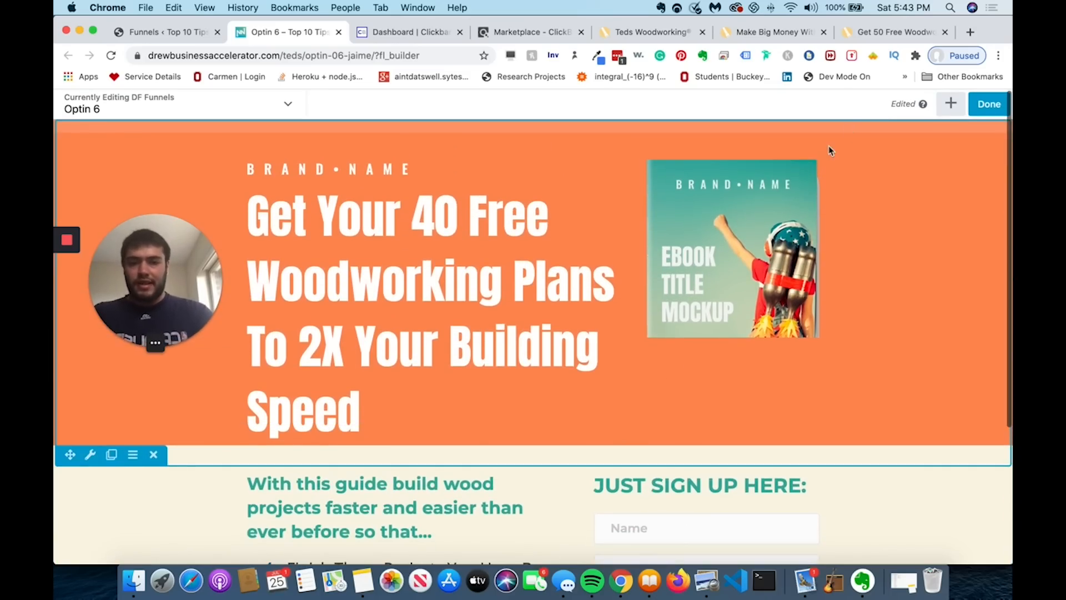
{"action": "scroll", "coordinate": [833, 144], "scroll_direction": "down", "scroll_amount": 5}
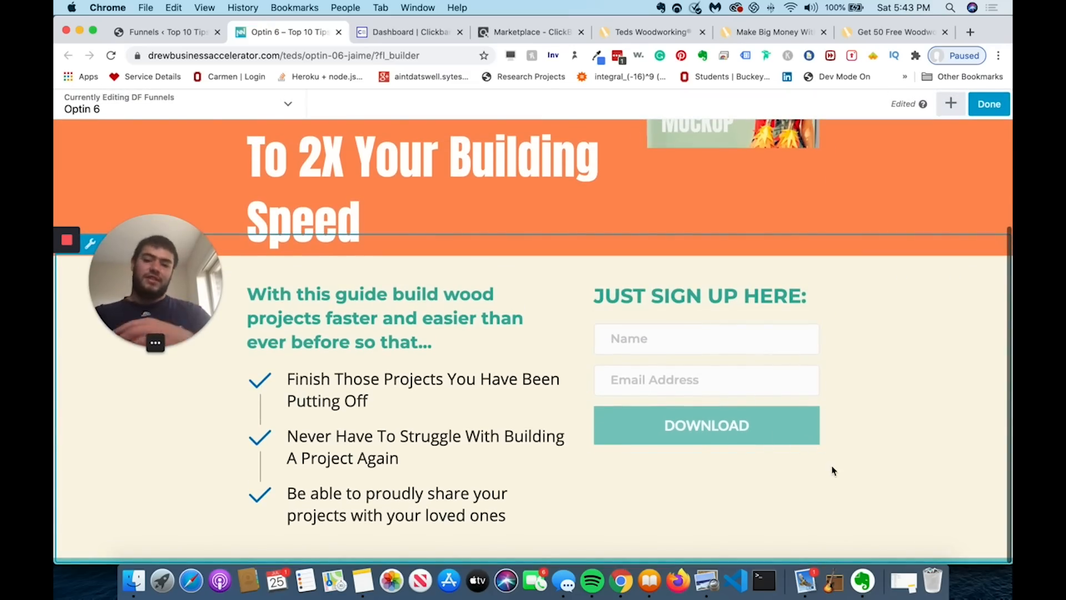
{"action": "left_click", "coordinate": [747, 369]}
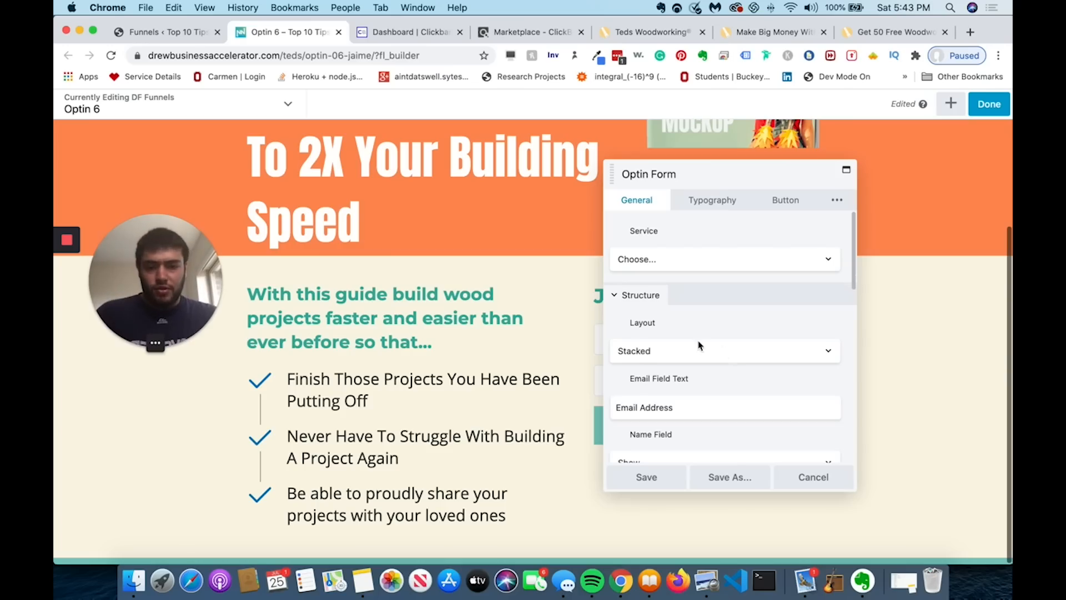
{"action": "scroll", "coordinate": [698, 336], "scroll_direction": "down", "scroll_amount": 10}
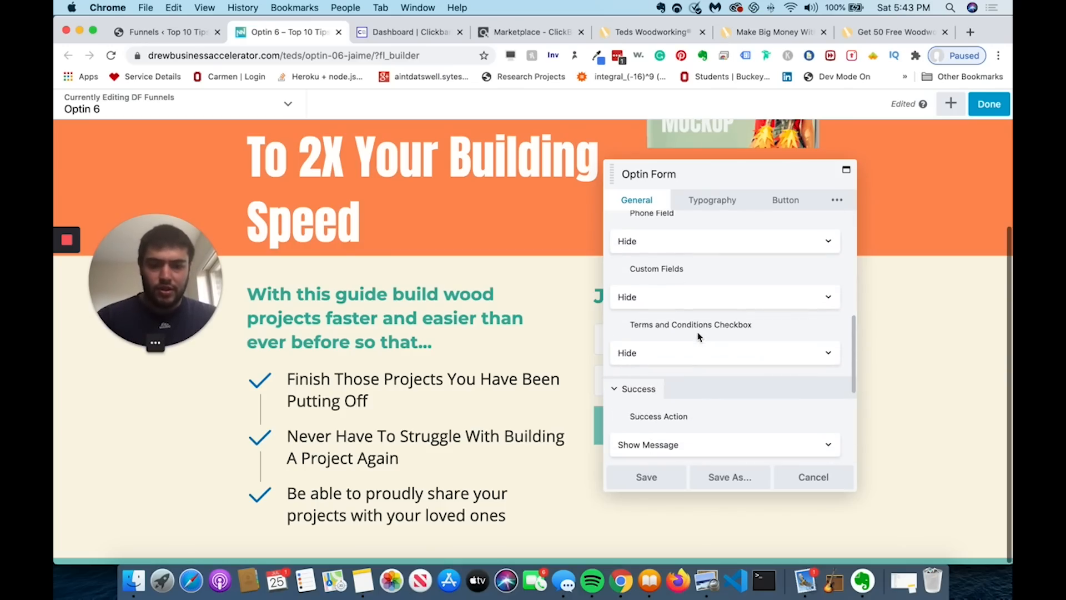
{"action": "left_click", "coordinate": [784, 204]}
- Change the button text to 'Send Me The Plans', save, and open the heading's settings
{"action": "scroll", "coordinate": [697, 312], "scroll_direction": "down", "scroll_amount": 10}
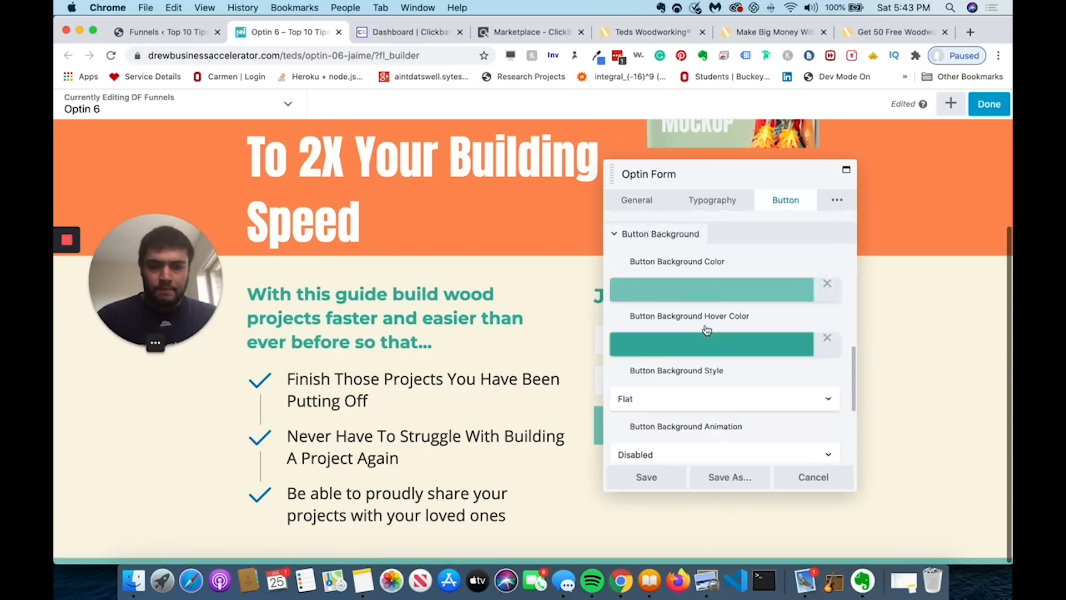
{"action": "scroll", "coordinate": [697, 312], "scroll_direction": "up", "scroll_amount": 10}
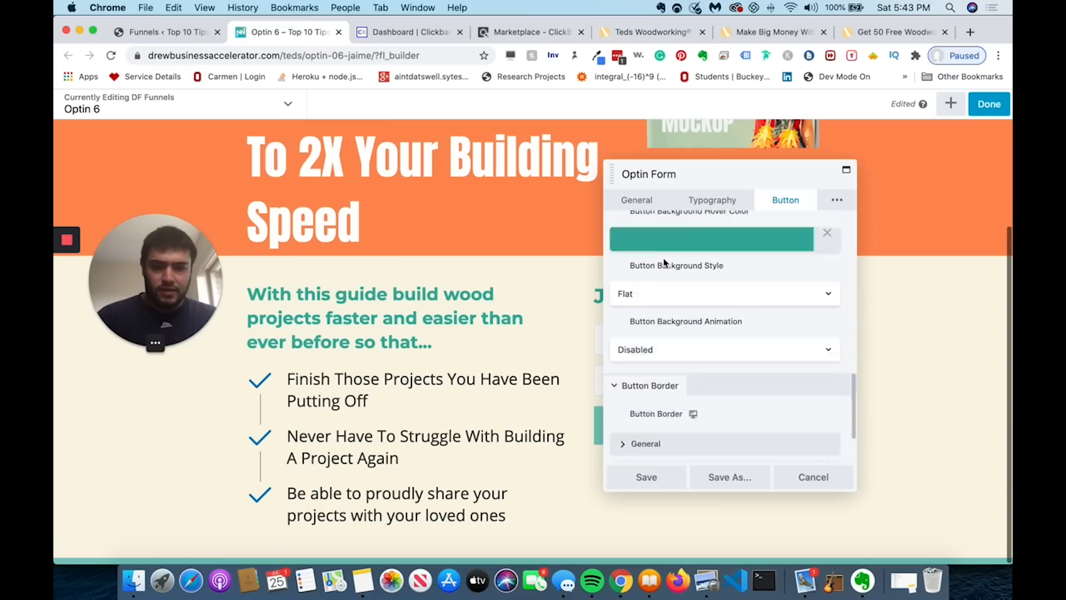
{"action": "scroll", "coordinate": [665, 263], "scroll_direction": "up", "scroll_amount": 5}
{"action": "left_click", "coordinate": [664, 260]}
{"action": "left_click_drag", "start_coordinate": [664, 260], "coordinate": [601, 252]}
{"action": "type", "text": "Send Me the"}
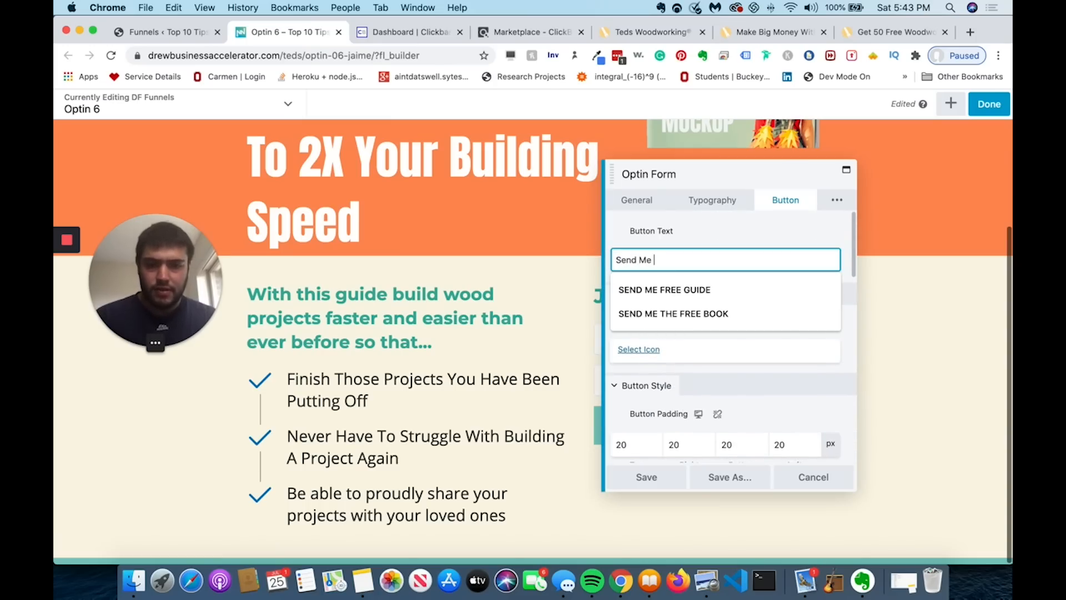
{"action": "key", "text": "BackSpace"}
{"action": "key", "text": "BackSpace"}
{"action": "key", "text": "BackSpace"}
{"action": "key", "text": "BackSpace"}
{"action": "type", "text": "The Plans"}
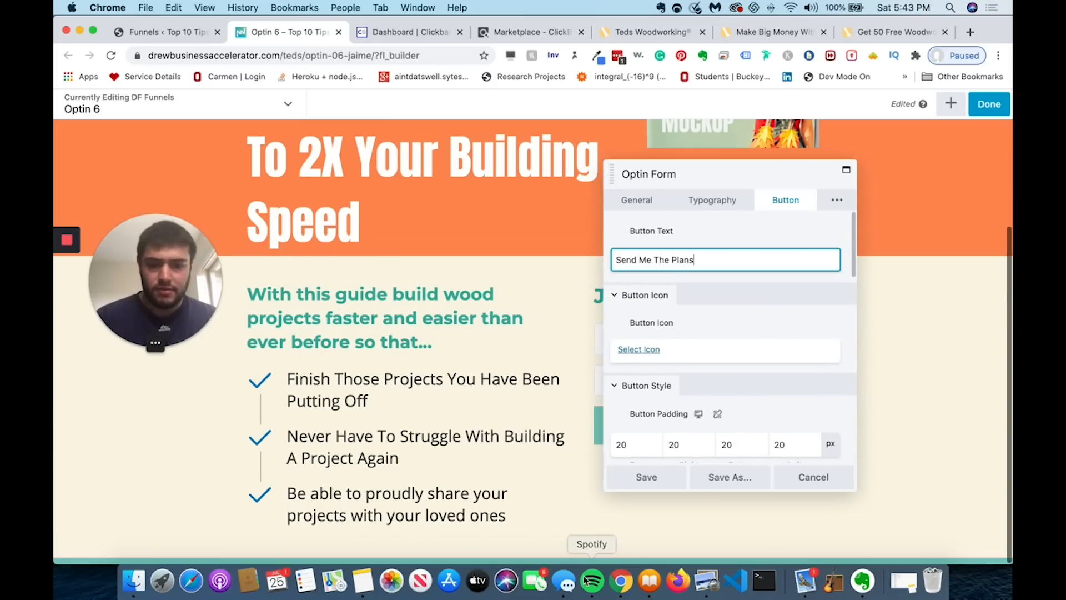
{"action": "left_click", "coordinate": [657, 484]}
{"action": "left_click", "coordinate": [685, 300]}
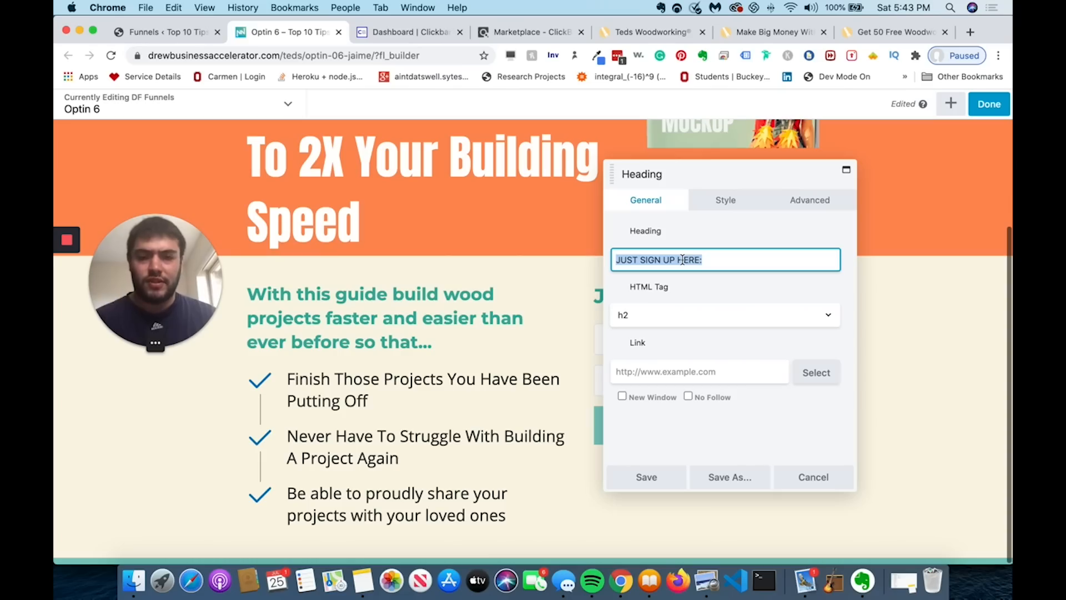
- Replace the heading with 'Sign Up For Your Free Plans - Offer Ends In 24 hours' and save
{"action": "type", "text": "This Free "}
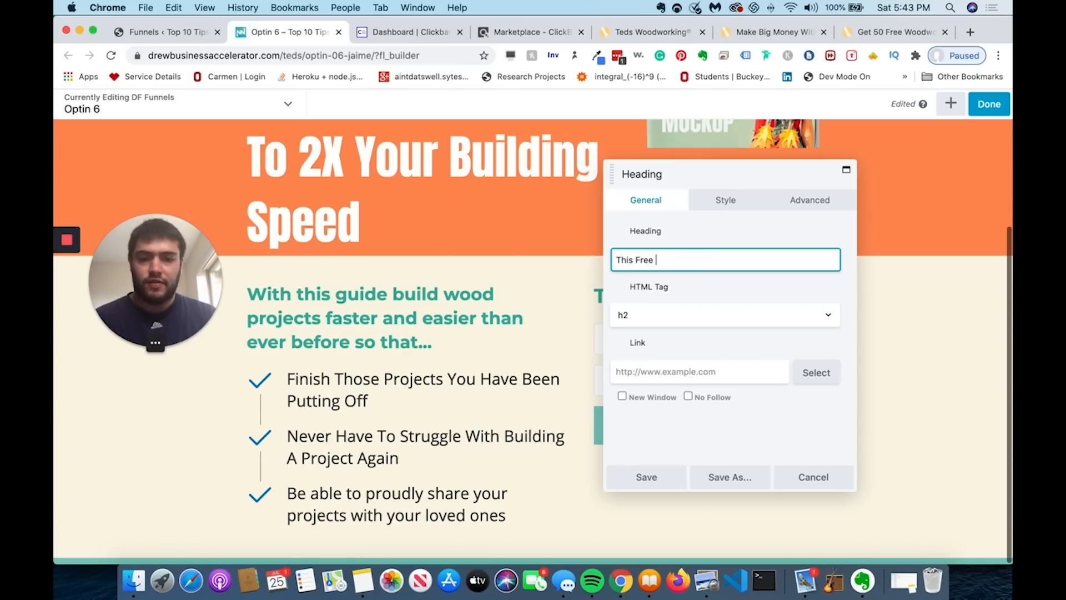
{"action": "type", "text": "Off"}
{"action": "triple_click", "coordinate": [688, 259]}
{"action": "type", "text": "Si"}
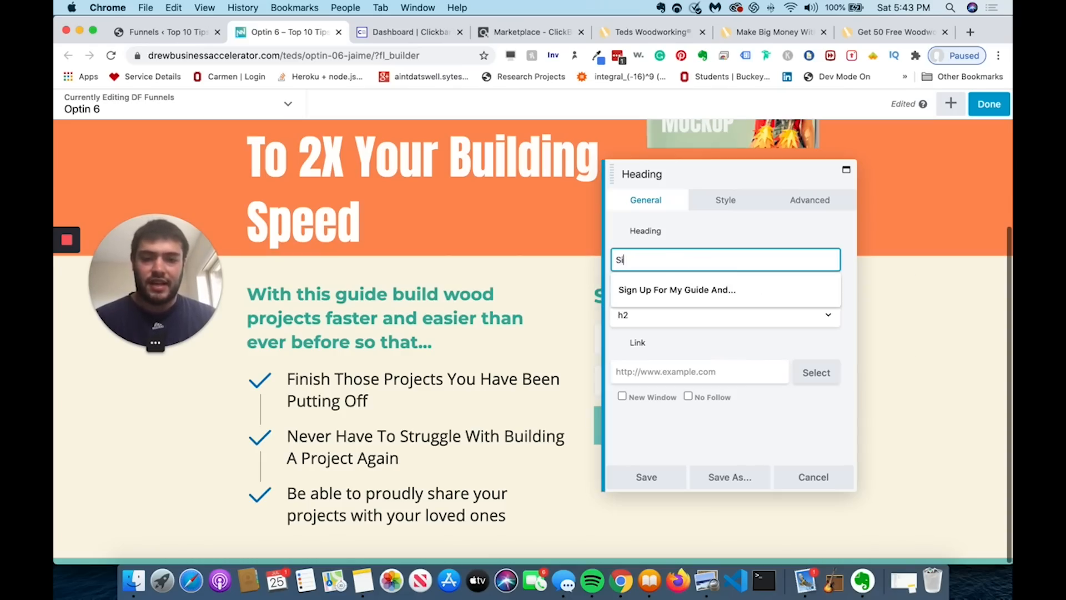
{"action": "type", "text": "gn Up For Your Free P"}
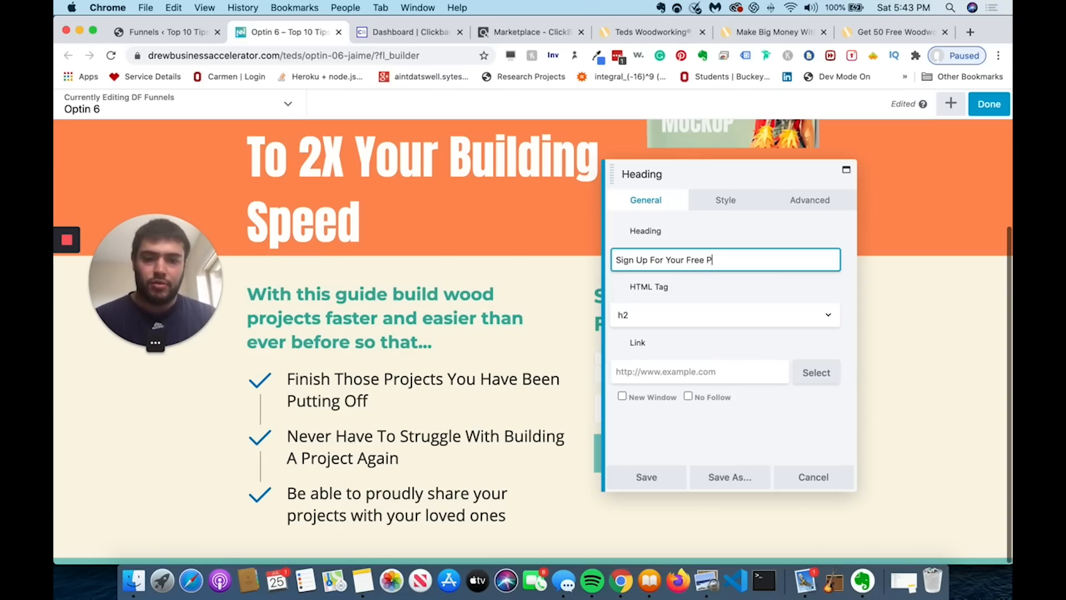
{"action": "type", "text": "lans - Offer "}
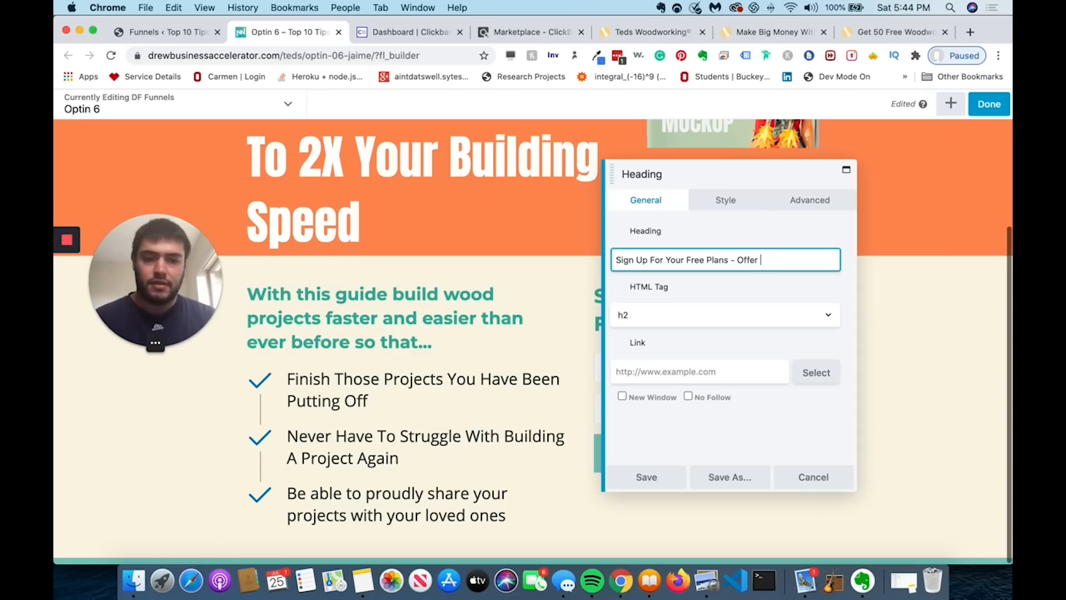
{"action": "type", "text": "Ends In 2"}
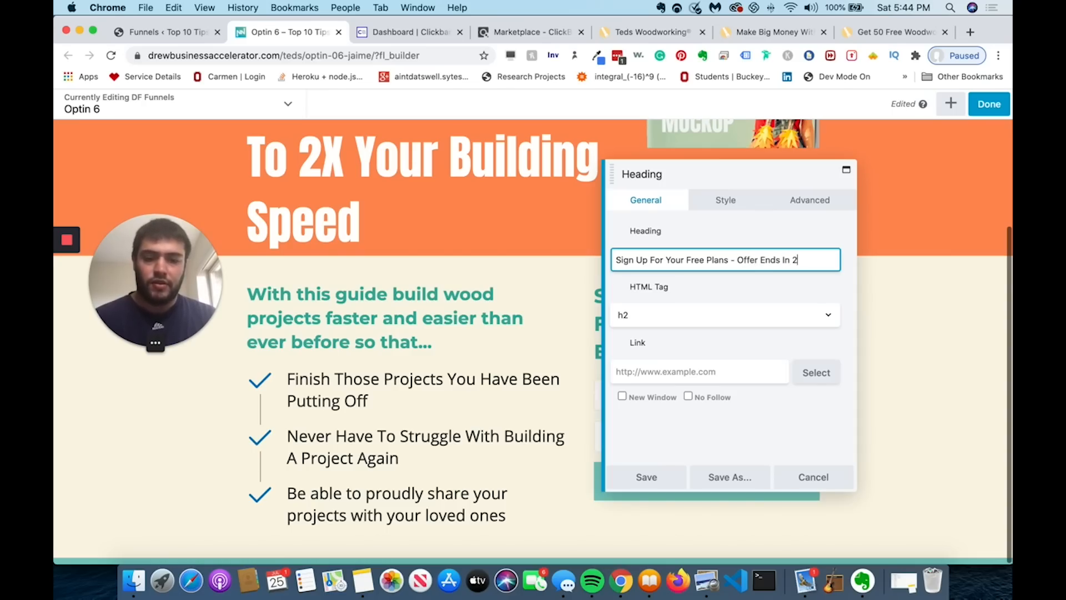
{"action": "type", "text": "4 hours"}
{"action": "left_click", "coordinate": [639, 481]}
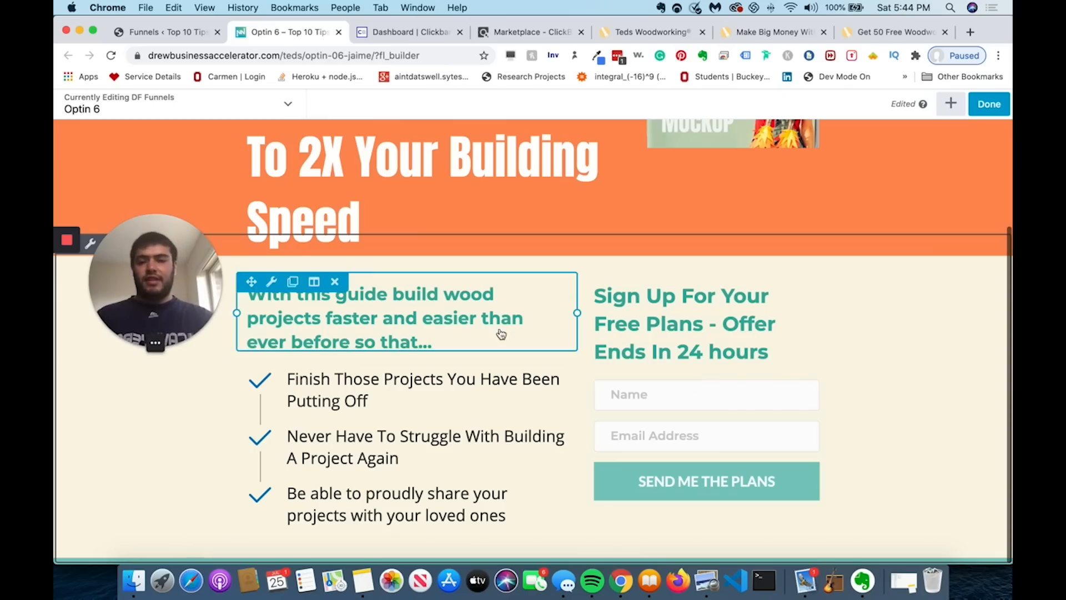
- Shorten the heading's ending from 'Ends In 24 hours' to 'Ends Soon' and save
{"action": "left_click", "coordinate": [698, 325]}
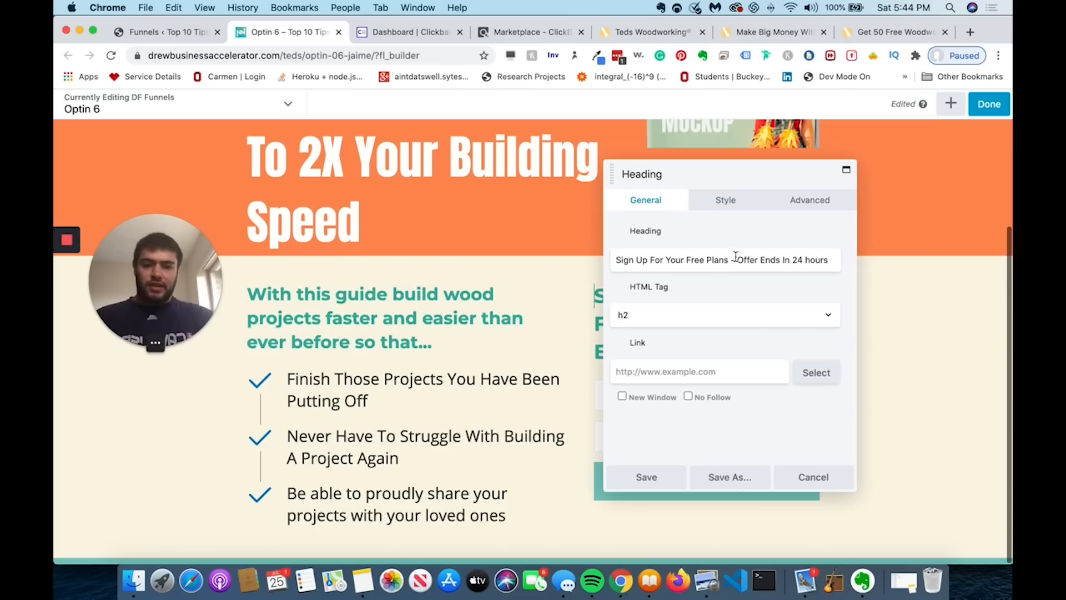
{"action": "left_click_drag", "start_coordinate": [735, 259], "coordinate": [818, 259]}
{"action": "left_click", "coordinate": [802, 259]}
{"action": "key", "text": "BackSpace"}
{"action": "key", "text": "BackSpace"}
{"action": "key", "text": "BackSpace"}
{"action": "key", "text": "BackSpace"}
{"action": "key", "text": "BackSpace"}
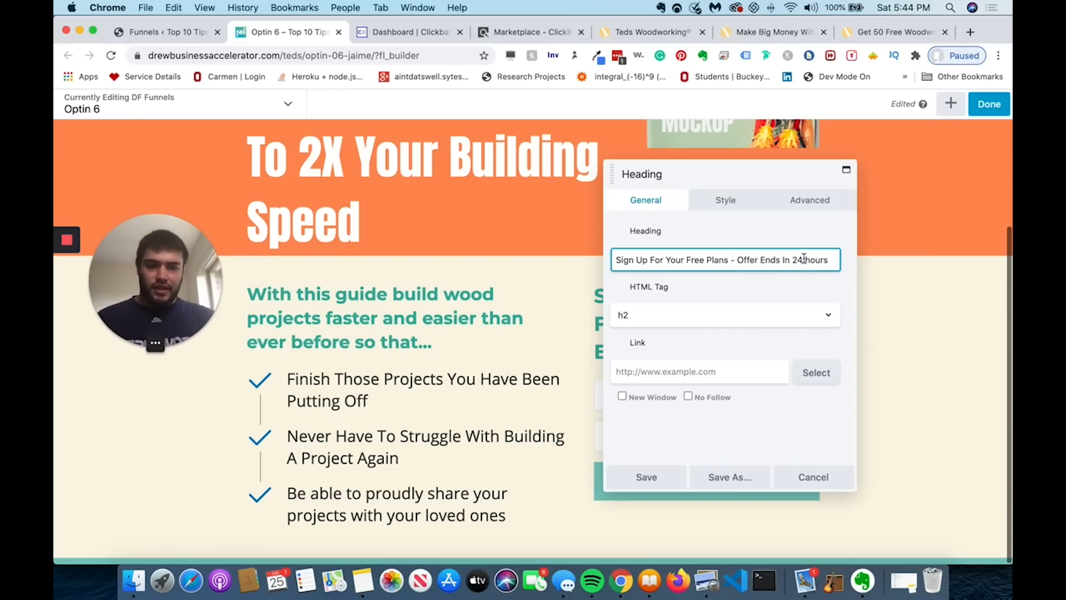
{"action": "left_click_drag", "start_coordinate": [812, 260], "coordinate": [782, 260]}
{"action": "type", "text": "Soon"}
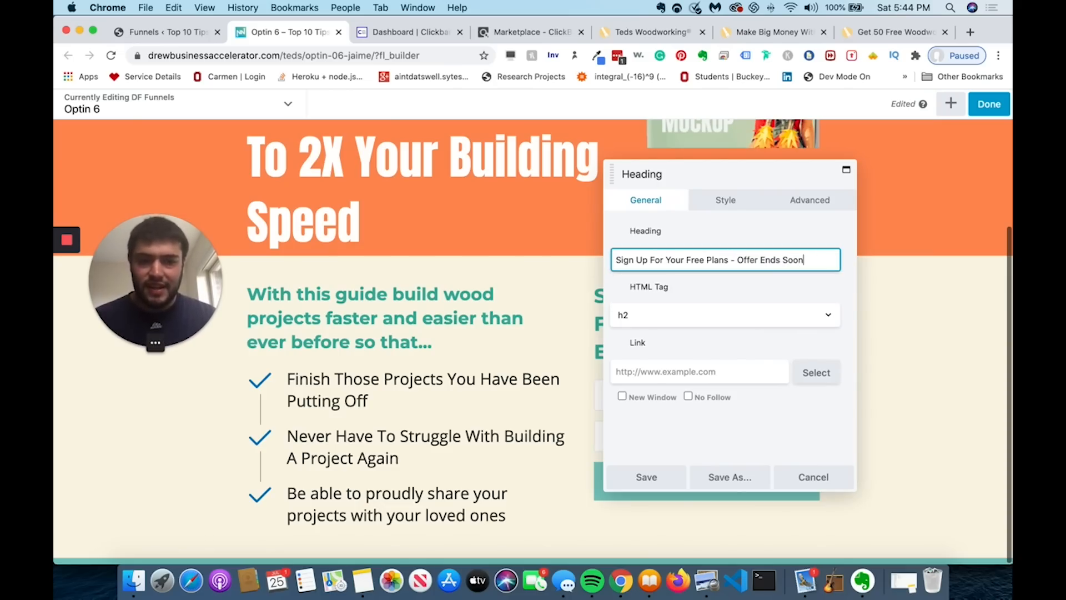
{"action": "left_click", "coordinate": [645, 477]}
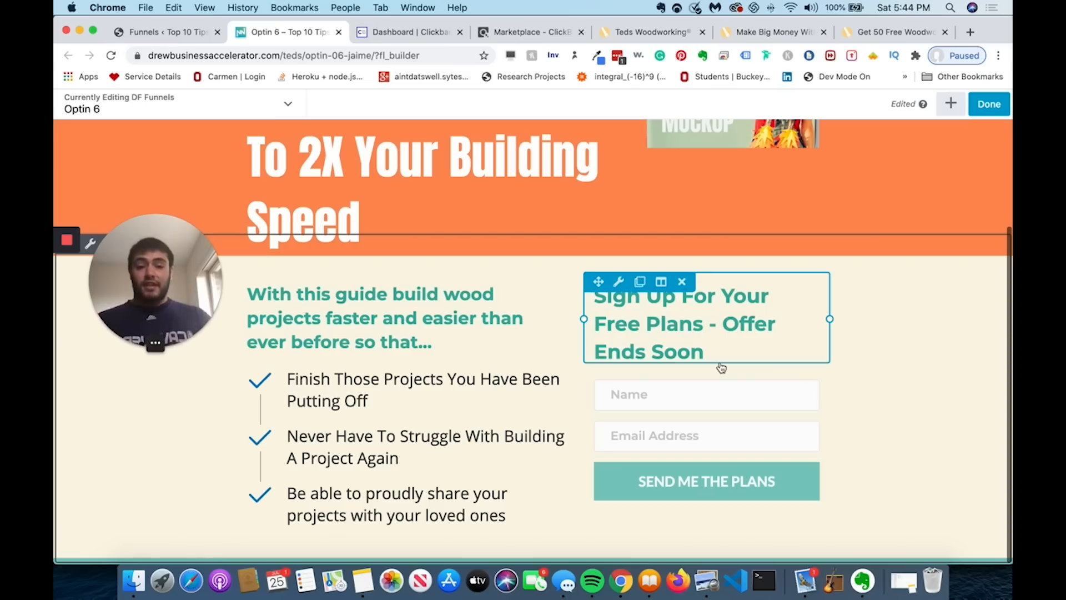
- Insert 'Now' after 'Sign Up' in the heading and save
{"action": "left_click", "coordinate": [723, 321]}
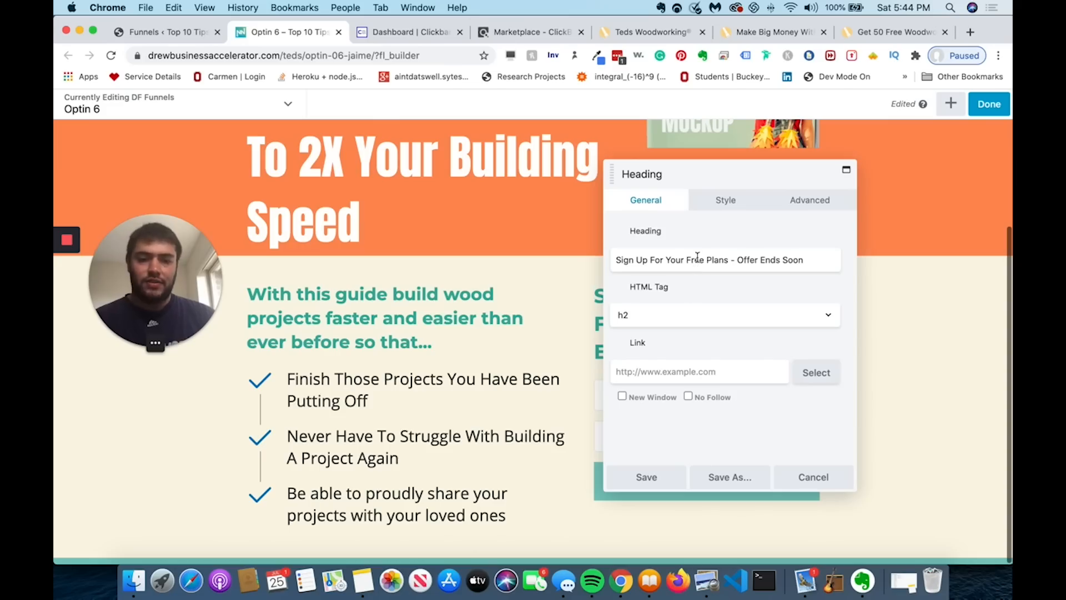
{"action": "left_click", "coordinate": [648, 259]}
{"action": "type", "text": "Now"}
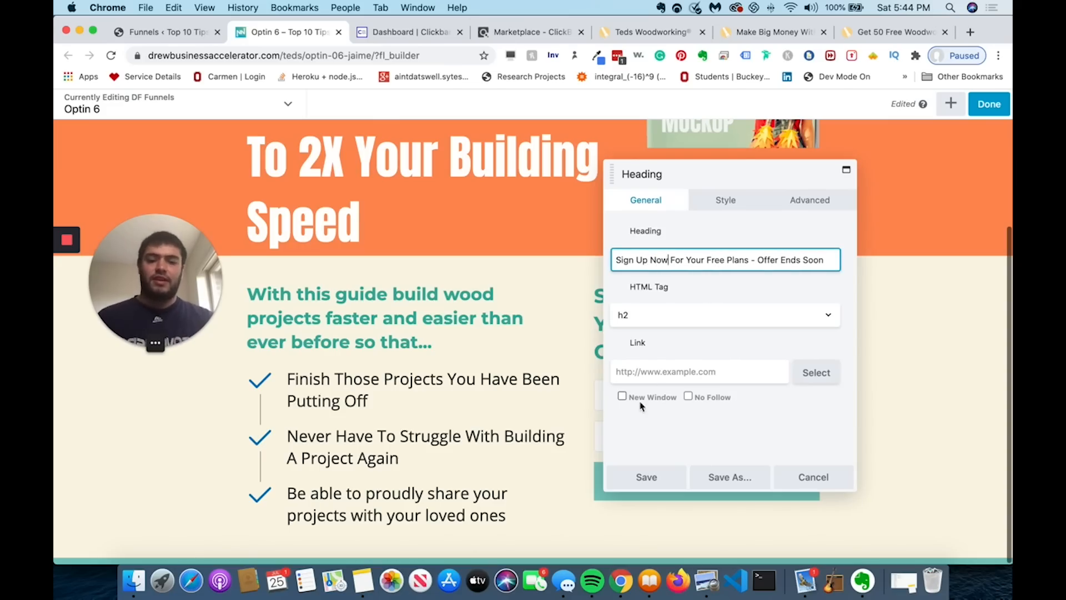
{"action": "left_click", "coordinate": [641, 473]}
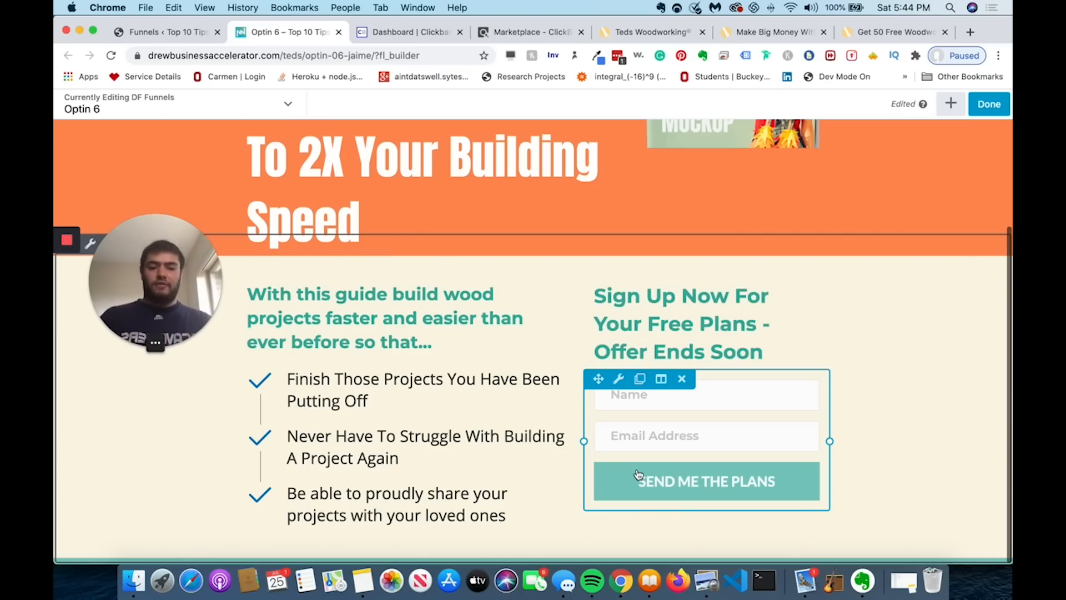
{"action": "scroll", "coordinate": [844, 289], "scroll_direction": "up", "scroll_amount": 4}
{"action": "left_click", "coordinate": [745, 255]}
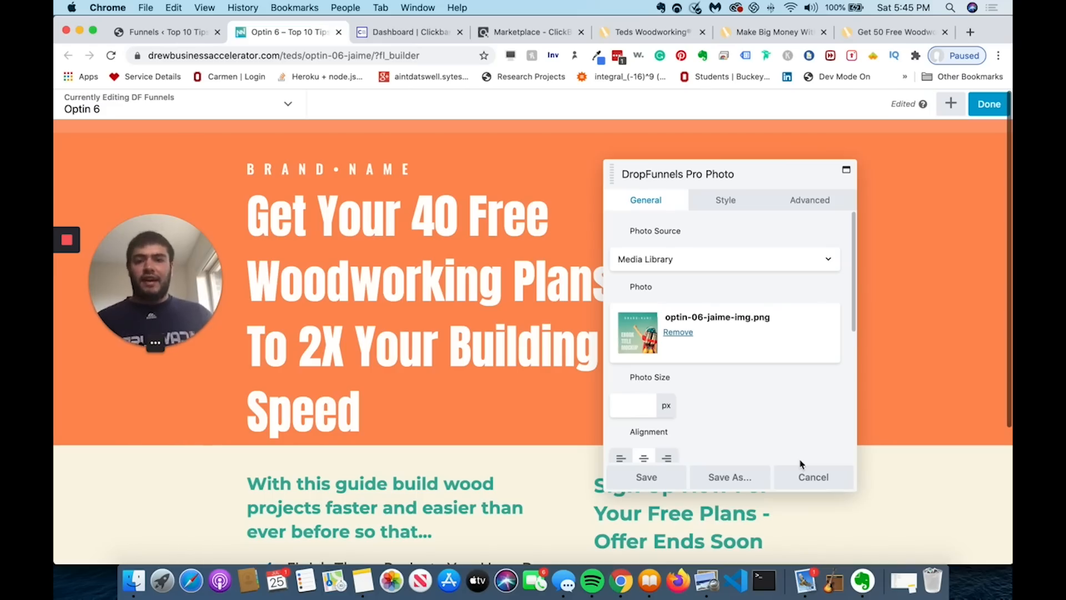
{"action": "left_click", "coordinate": [807, 476]}
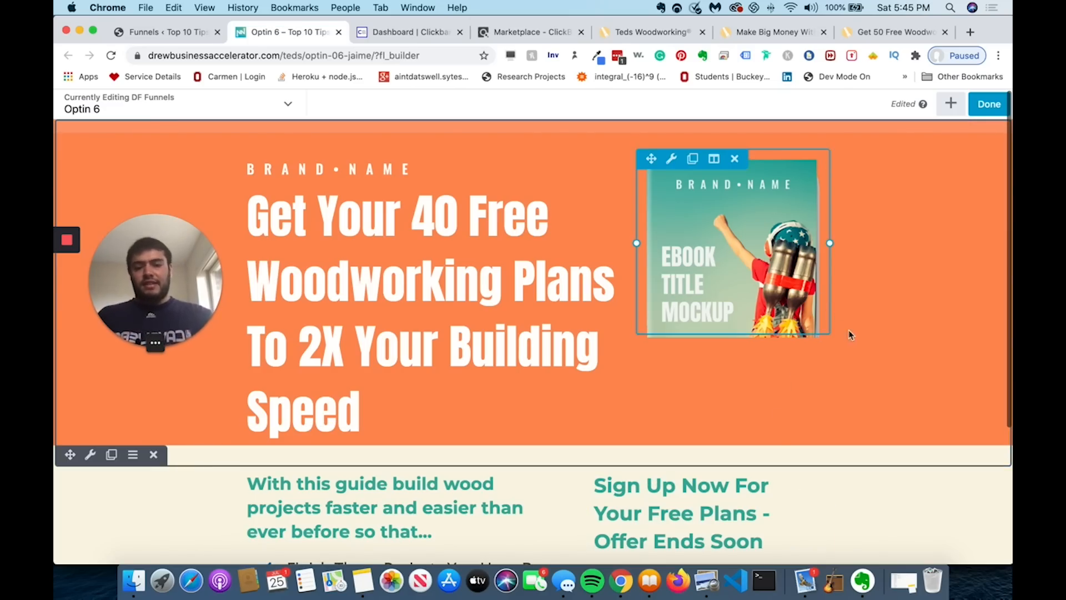
{"action": "scroll", "coordinate": [849, 335], "scroll_direction": "down", "scroll_amount": 3}
{"action": "scroll", "coordinate": [853, 338], "scroll_direction": "up", "scroll_amount": 3}
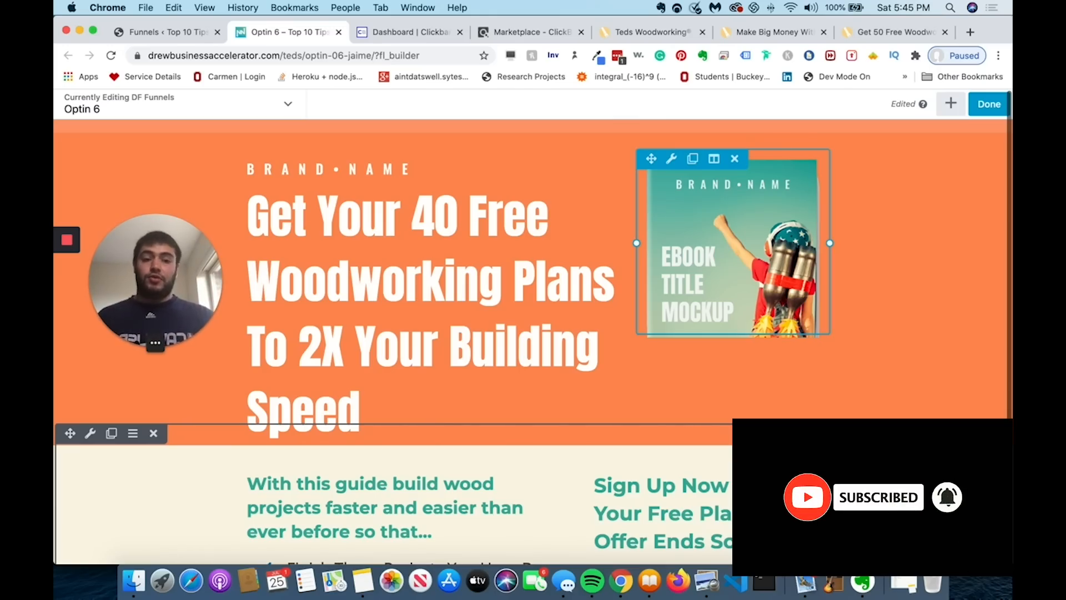
{"action": "scroll", "coordinate": [942, 391], "scroll_direction": "down", "scroll_amount": 2}
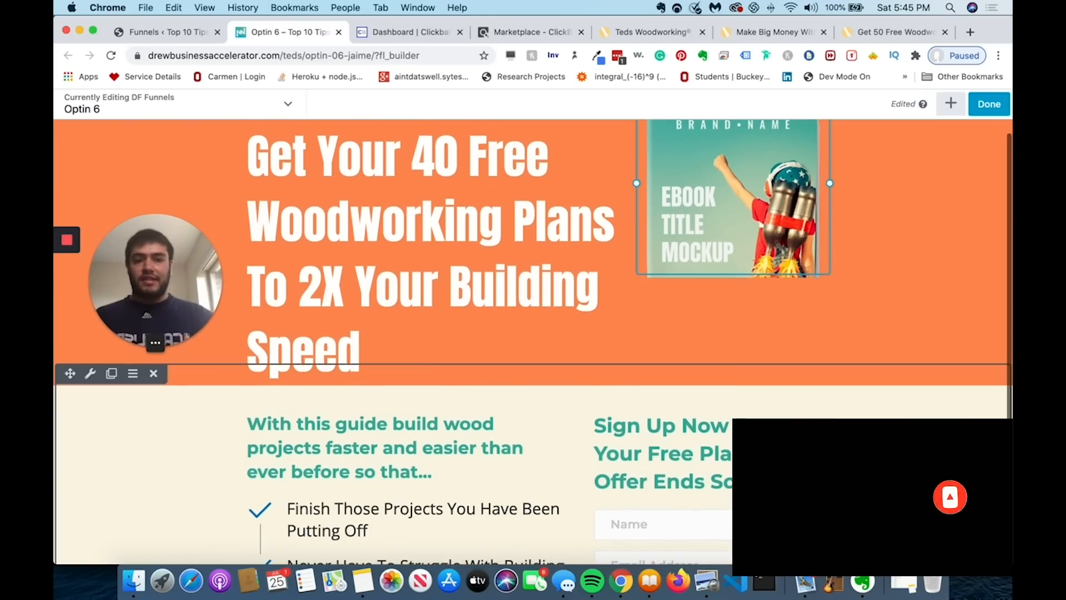
{"action": "scroll", "coordinate": [932, 456], "scroll_direction": "down", "scroll_amount": 3}
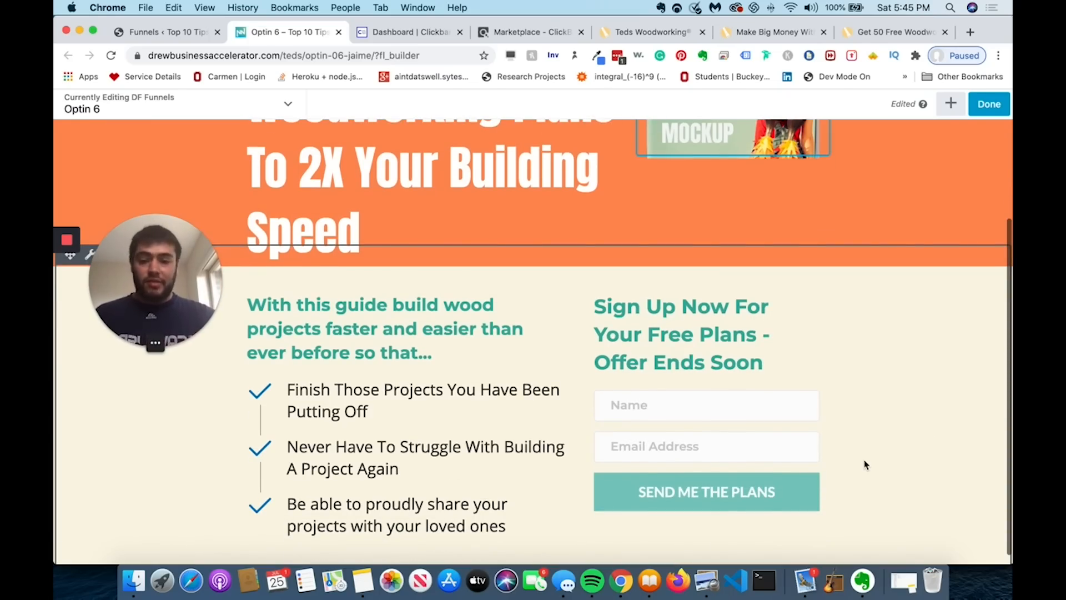
{"action": "scroll", "coordinate": [864, 465], "scroll_direction": "down", "scroll_amount": 1}
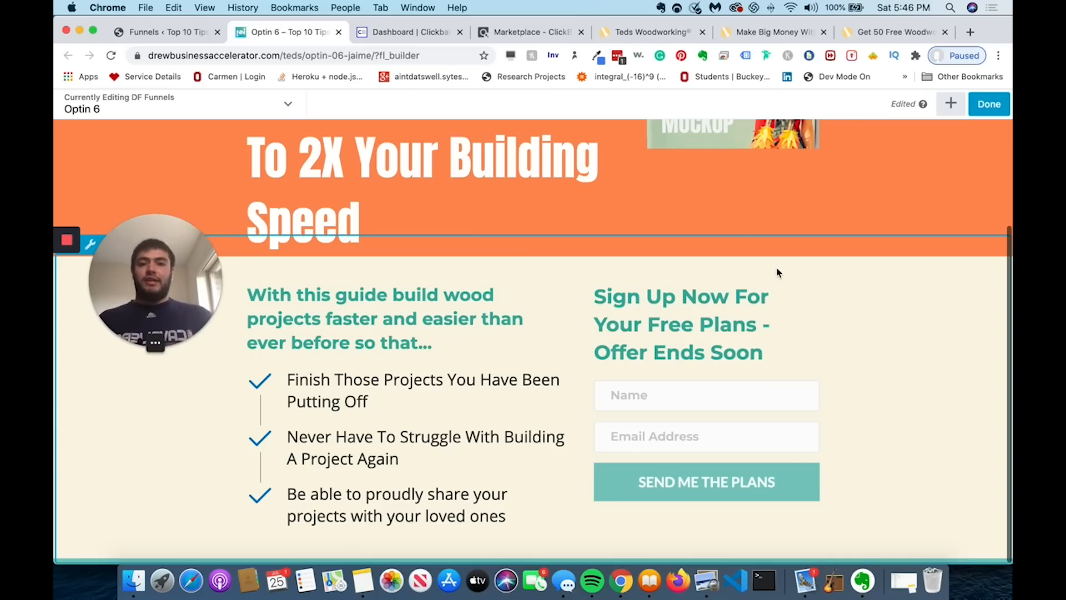
{"action": "scroll", "coordinate": [777, 272], "scroll_direction": "up", "scroll_amount": 5}
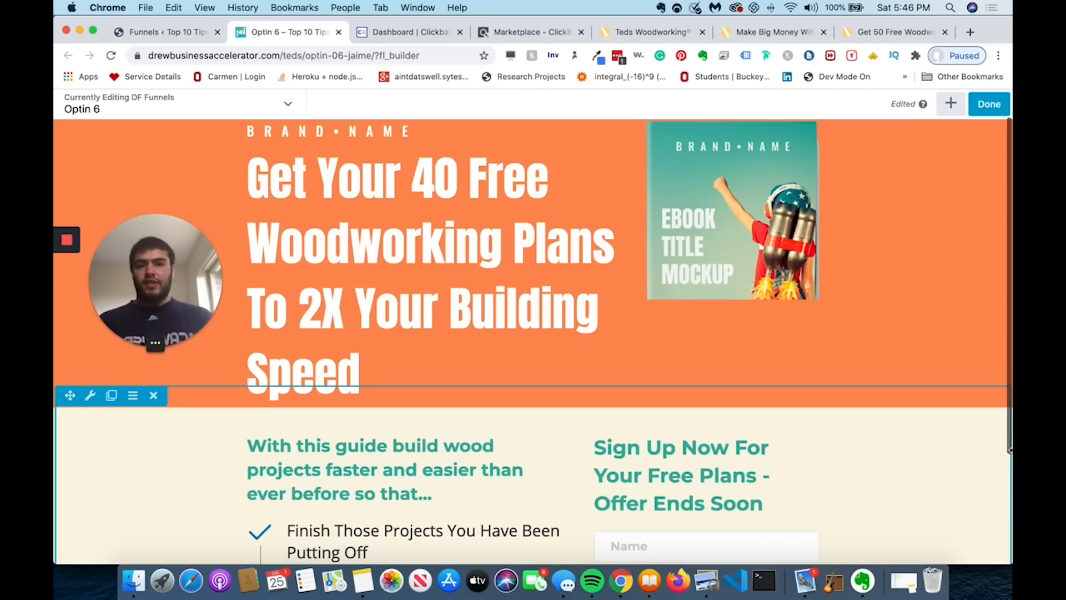
- Switch to the Teds Woodworking tab and scroll through its free-plans opt-in page
{"action": "left_click", "coordinate": [894, 32]}
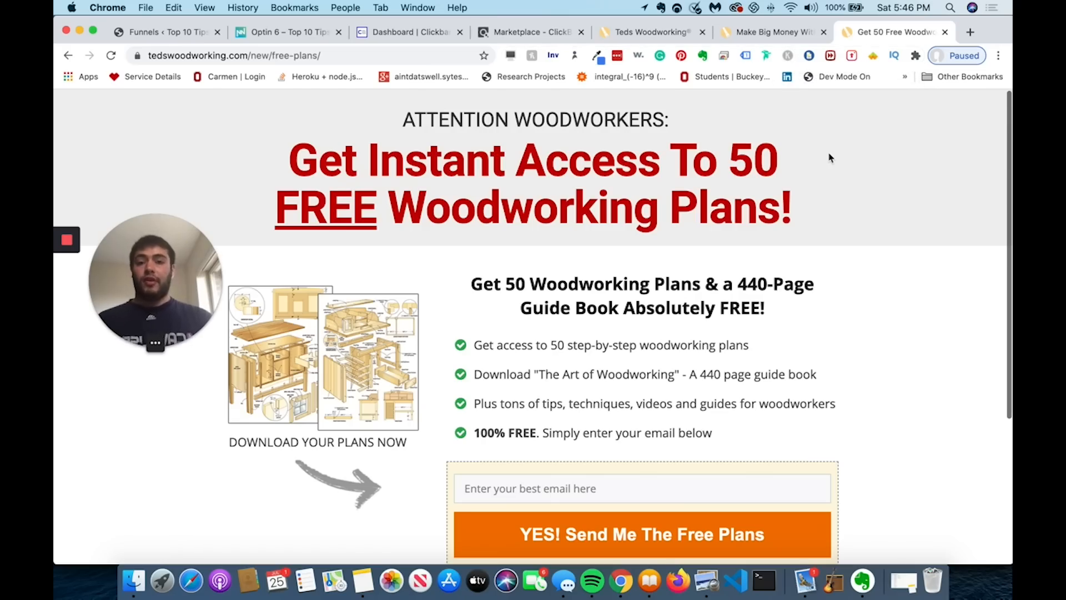
{"action": "scroll", "coordinate": [830, 158], "scroll_direction": "down", "scroll_amount": 3}
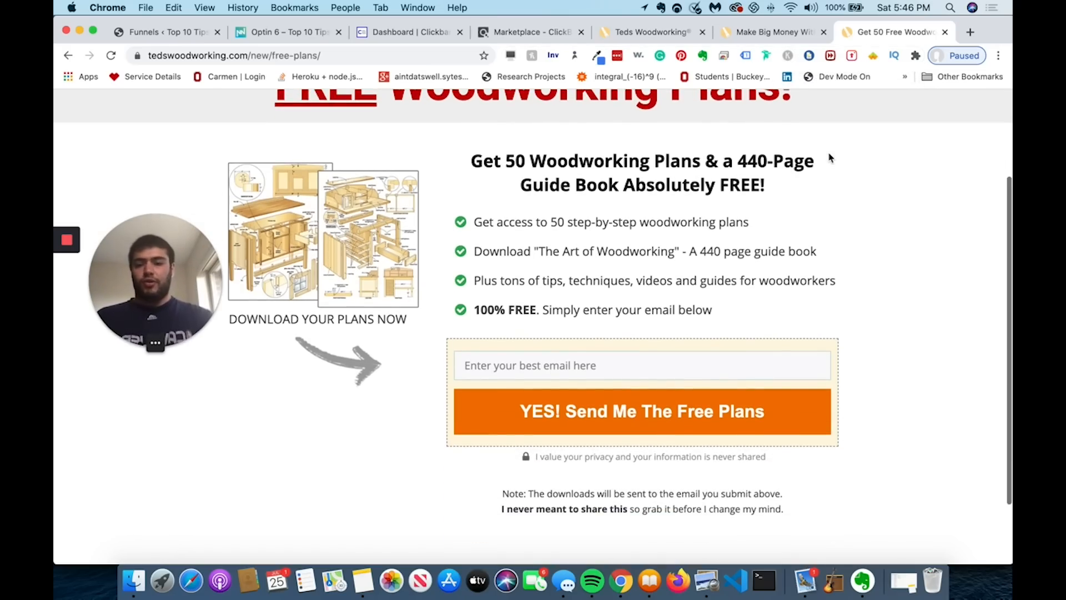
{"action": "scroll", "coordinate": [826, 165], "scroll_direction": "up", "scroll_amount": 1}
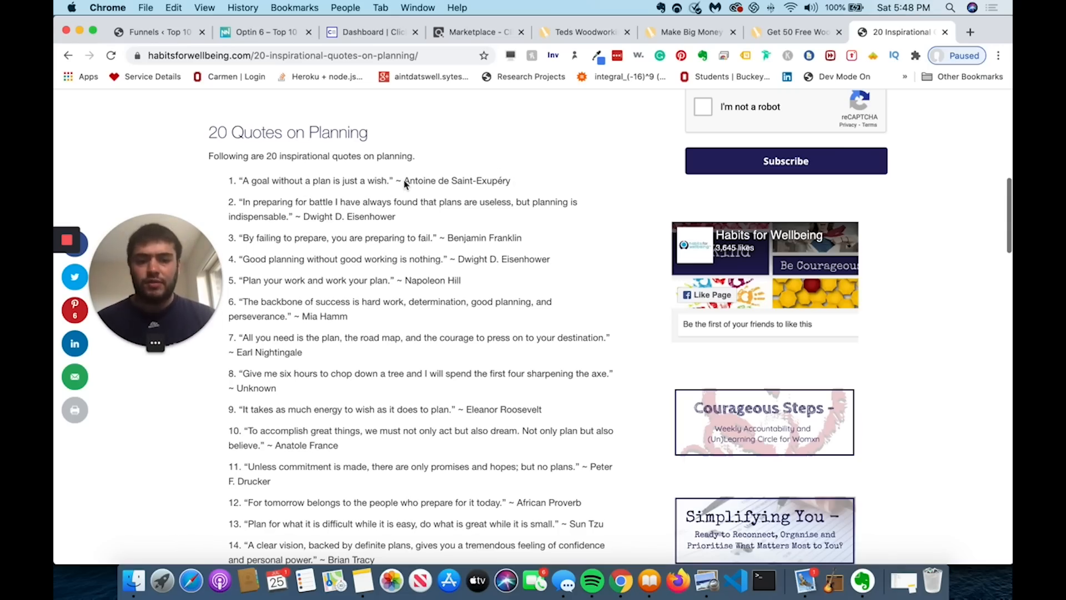
- Take a screenshot of the first planning quote with Cmd+Shift+4
{"action": "scroll", "coordinate": [406, 184], "scroll_direction": "down", "scroll_amount": 5}
{"action": "scroll", "coordinate": [389, 178], "scroll_direction": "up", "scroll_amount": 5}
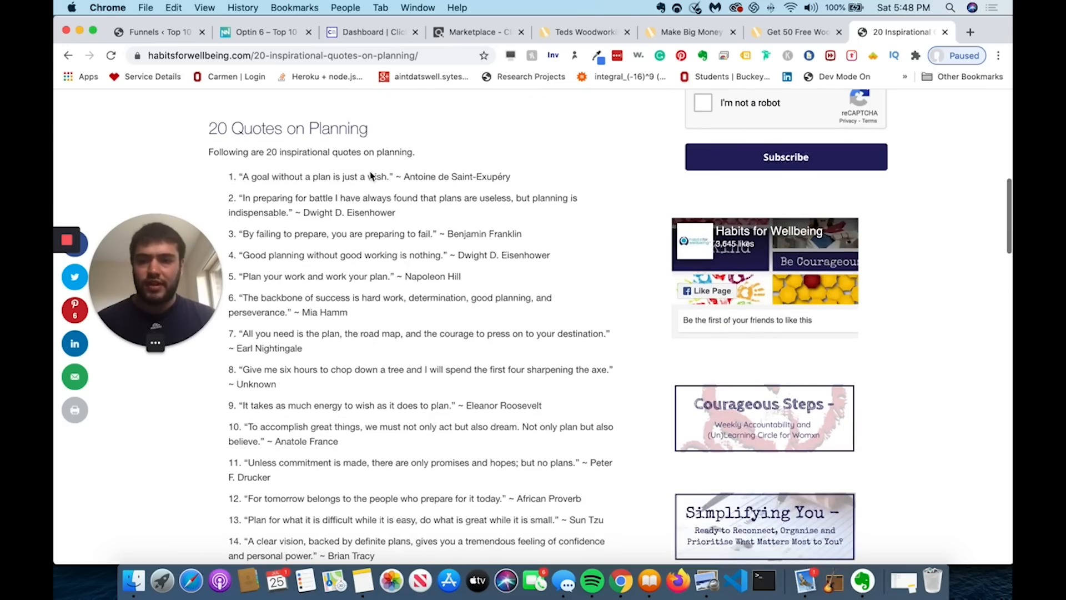
{"action": "key", "text": "super+shift+4"}
{"action": "left_click_drag", "start_coordinate": [520, 182], "coordinate": [236, 161]}
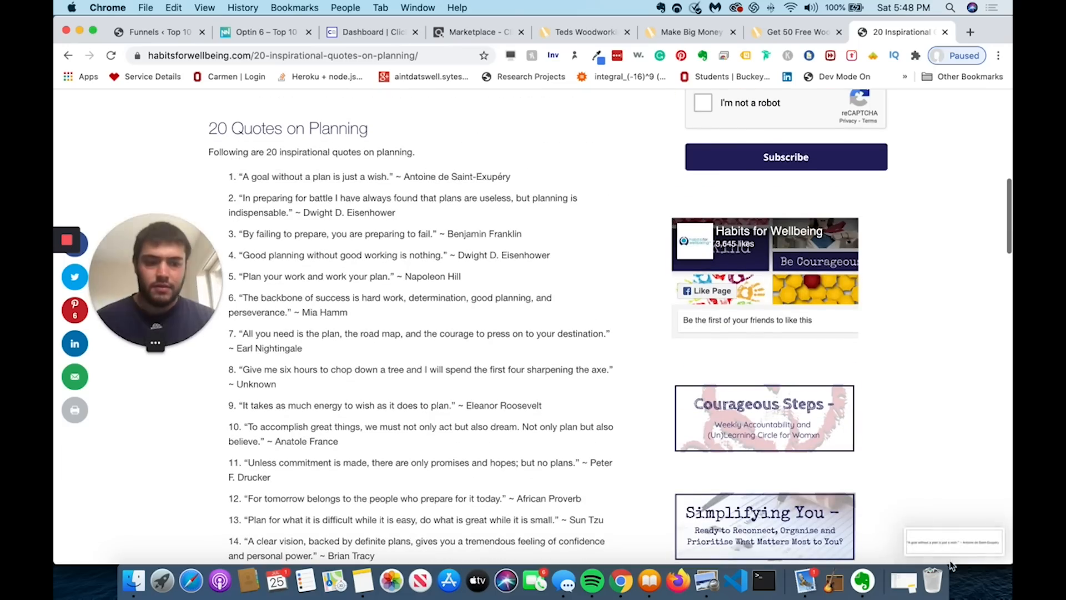
- Back in the Optin 6 builder, search for 'photo' and place a Photo module below the headline
{"action": "key", "text": "super+2"}
{"action": "type", "text": "photo"}
{"action": "left_click_drag", "start_coordinate": [790, 381], "coordinate": [718, 241]}
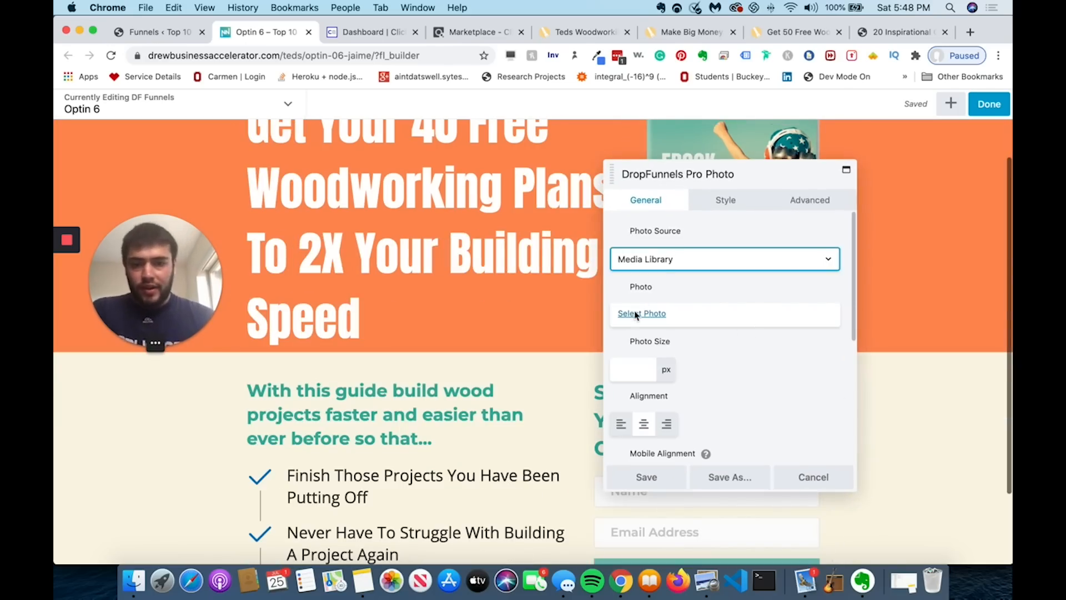
- Upload the quote screenshot (Screen Shot 2020-07-25 at 5.48.13 PM.png) and insert it into the photo module
{"action": "left_click", "coordinate": [638, 322]}
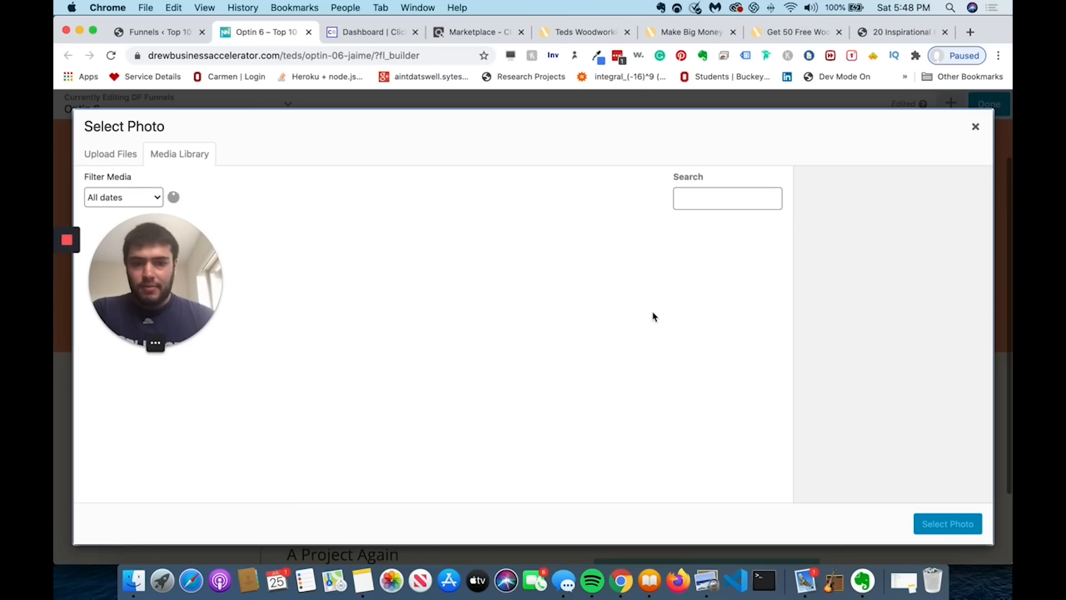
{"action": "left_click", "coordinate": [120, 156]}
{"action": "left_click", "coordinate": [526, 341]}
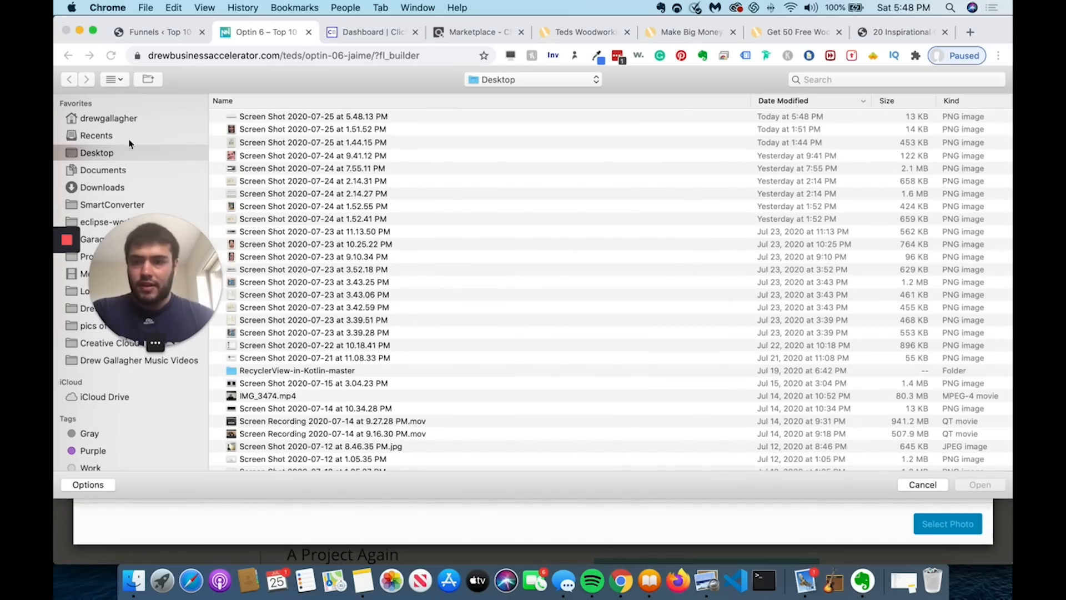
{"action": "double_click", "coordinate": [261, 117]}
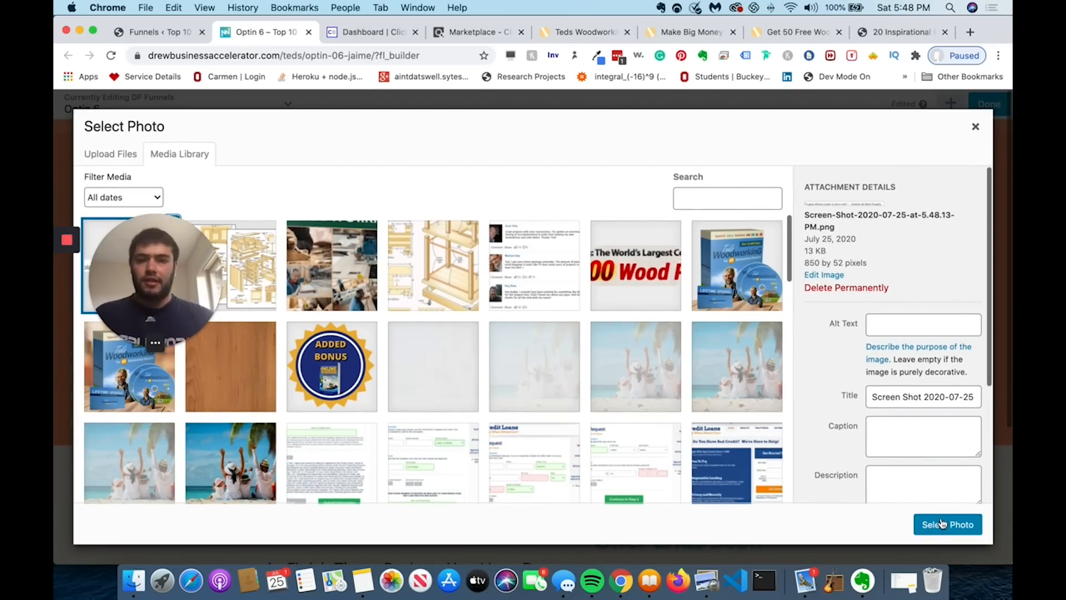
{"action": "left_click", "coordinate": [942, 522]}
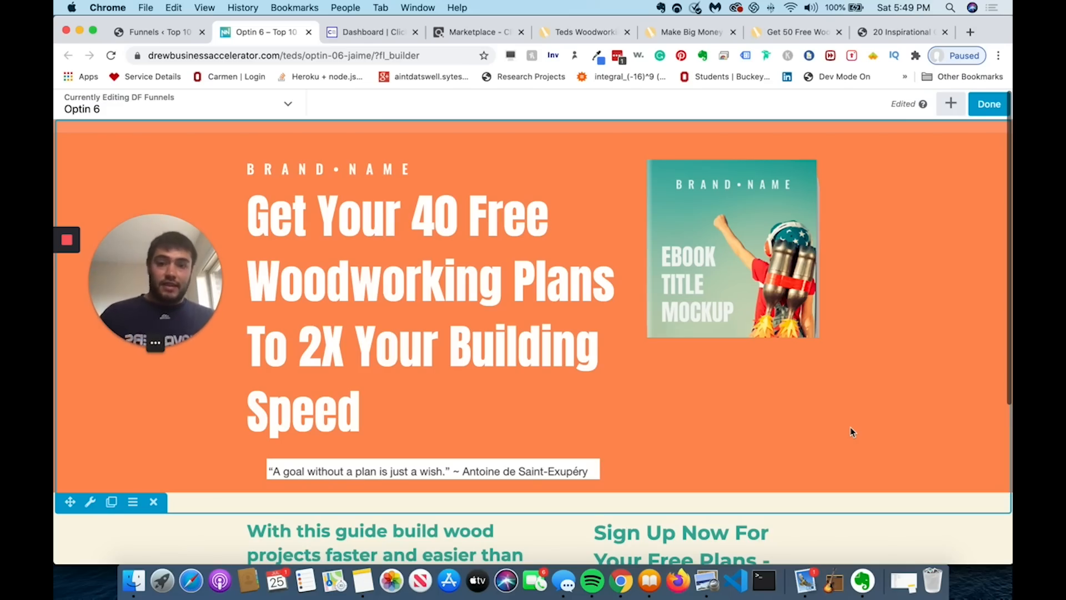
{"action": "scroll", "coordinate": [852, 432], "scroll_direction": "down", "scroll_amount": 4}
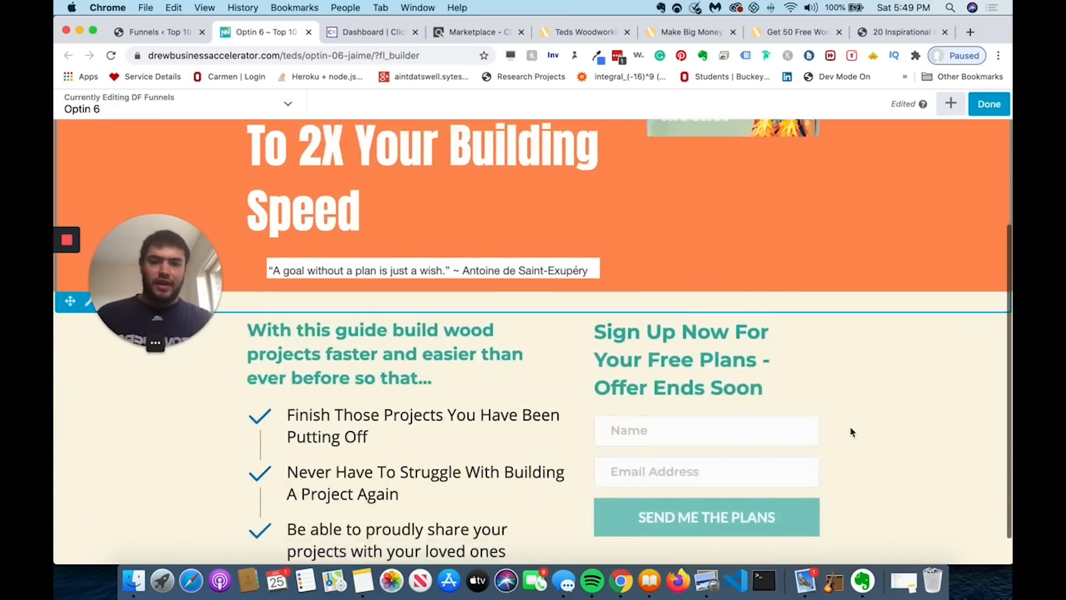
{"action": "scroll", "coordinate": [851, 433], "scroll_direction": "up", "scroll_amount": 3}
{"action": "scroll", "coordinate": [833, 347], "scroll_direction": "down", "scroll_amount": 1}
{"action": "scroll", "coordinate": [835, 355], "scroll_direction": "down", "scroll_amount": 3}
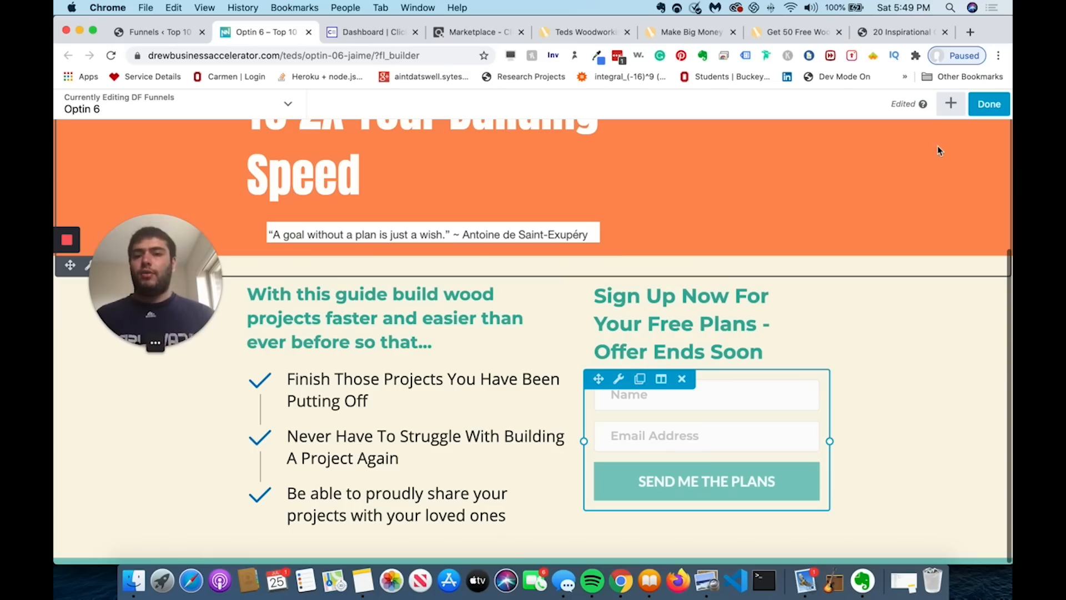
{"action": "scroll", "coordinate": [876, 427], "scroll_direction": "up", "scroll_amount": 3}
{"action": "scroll", "coordinate": [876, 430], "scroll_direction": "down", "scroll_amount": 4}
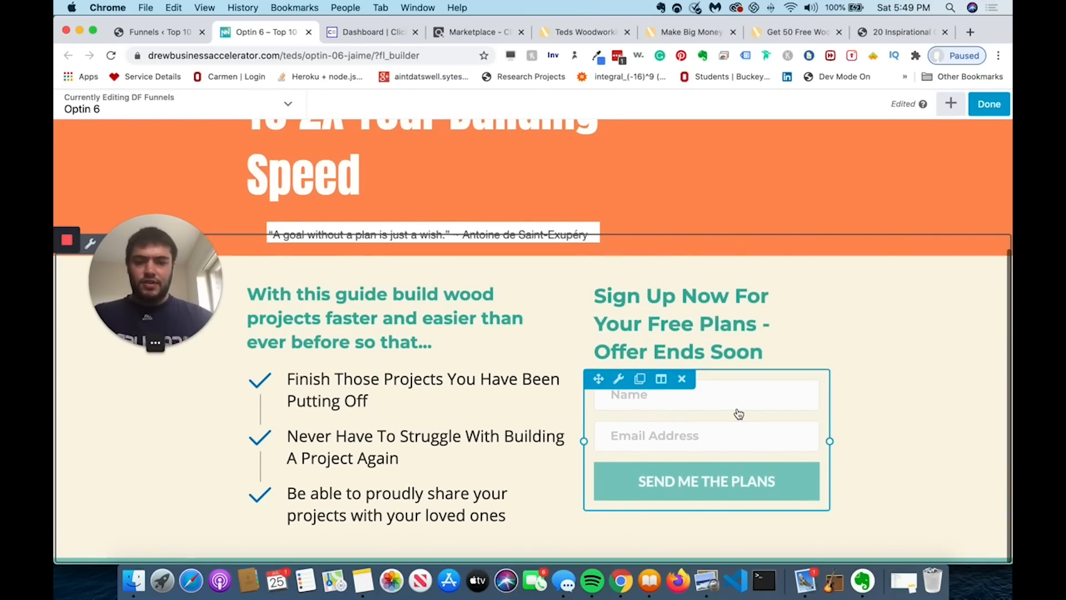
- Set the form's service to AWeber with the connected account and Woodworking and Crafts list, then save
{"action": "left_click", "coordinate": [738, 413]}
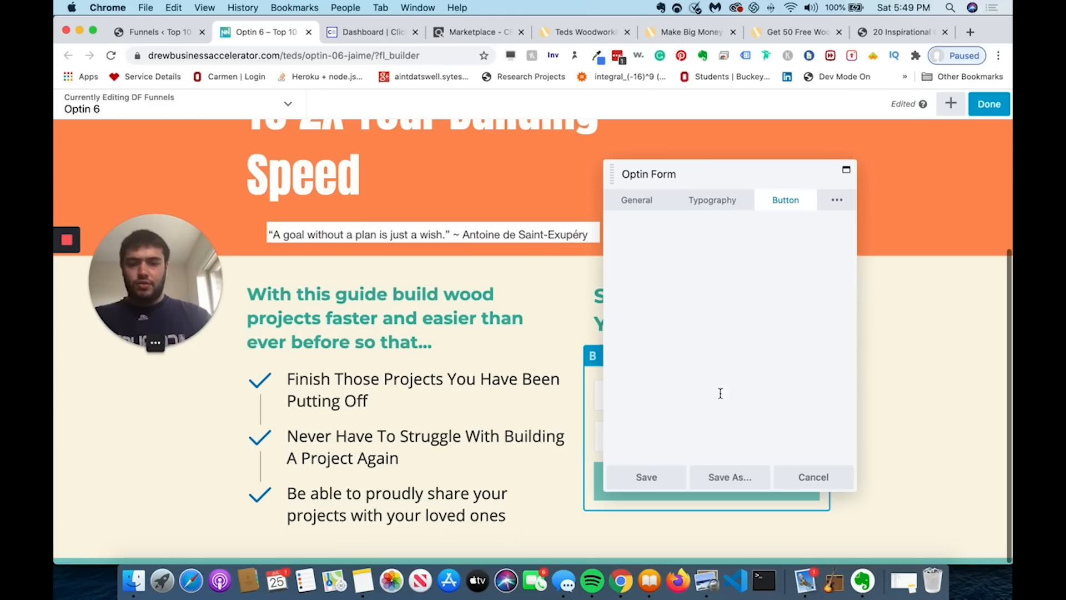
{"action": "left_click", "coordinate": [637, 204]}
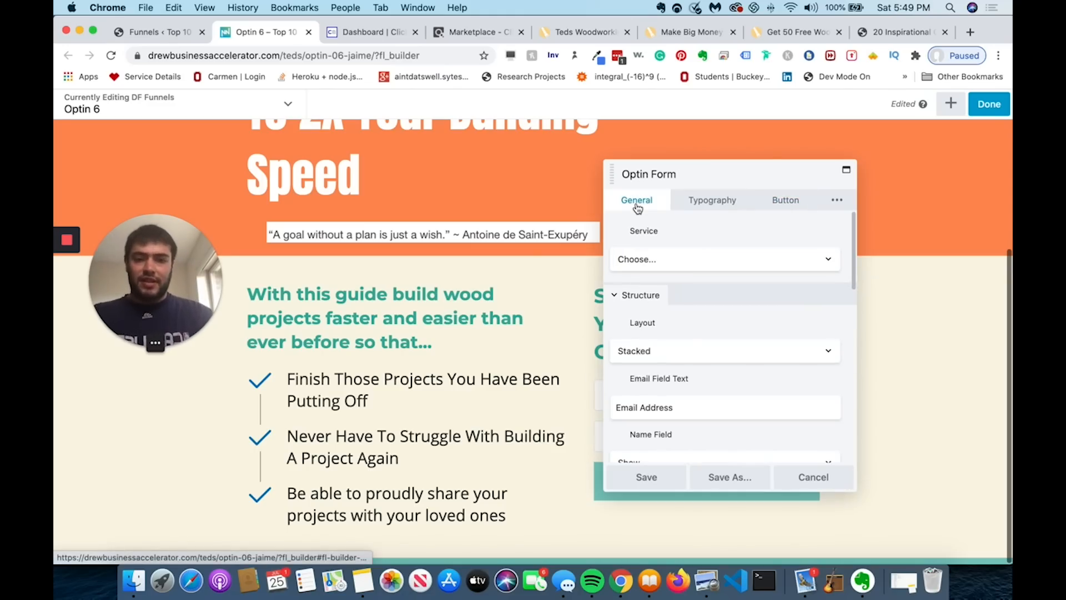
{"action": "left_click", "coordinate": [698, 259]}
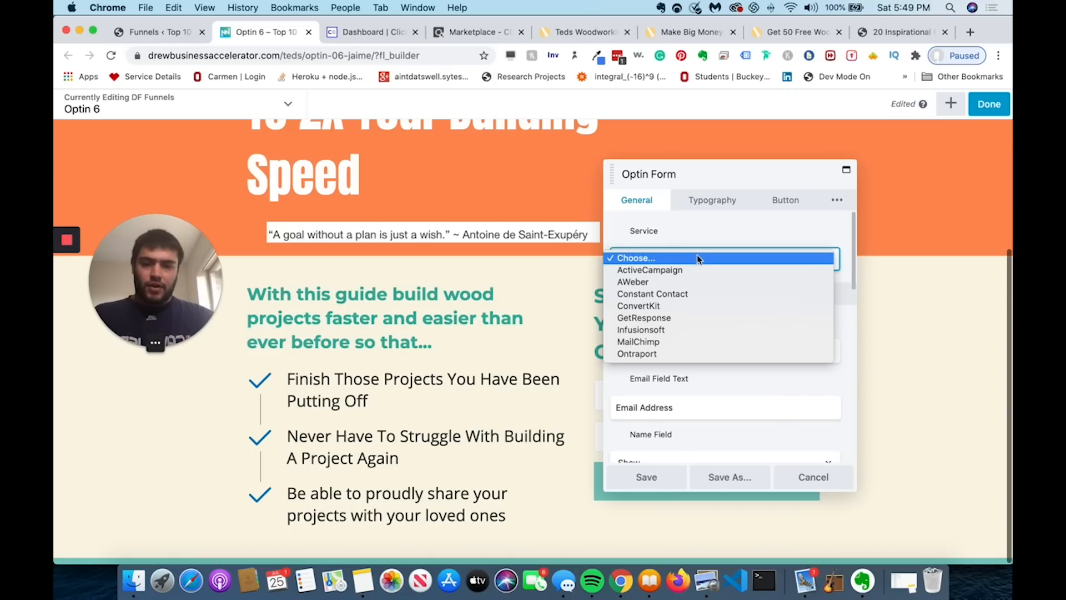
{"action": "left_click", "coordinate": [675, 283]}
{"action": "left_click", "coordinate": [647, 314]}
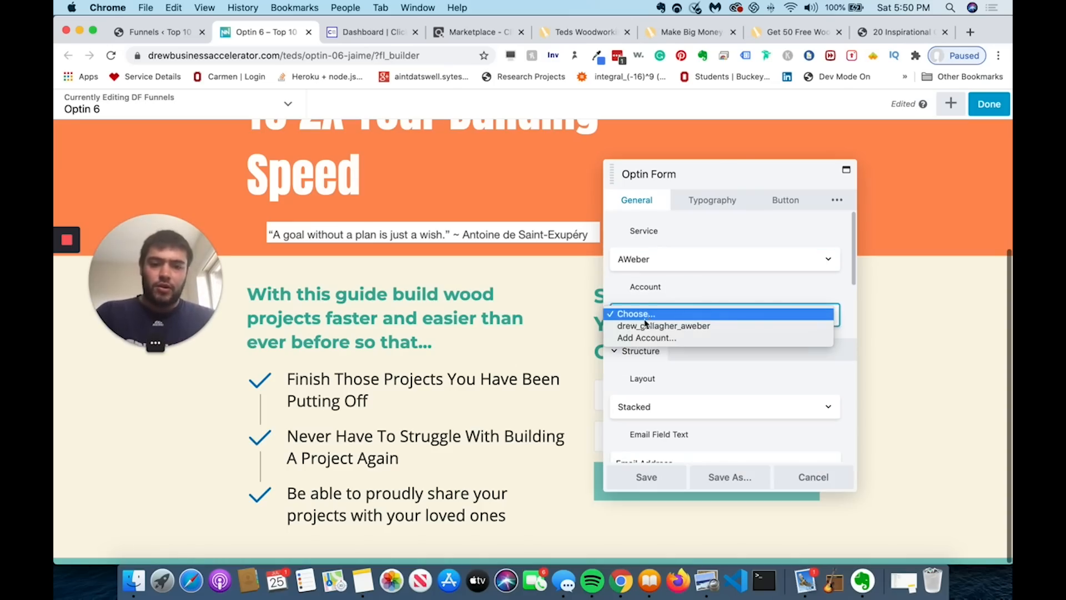
{"action": "left_click", "coordinate": [643, 325]}
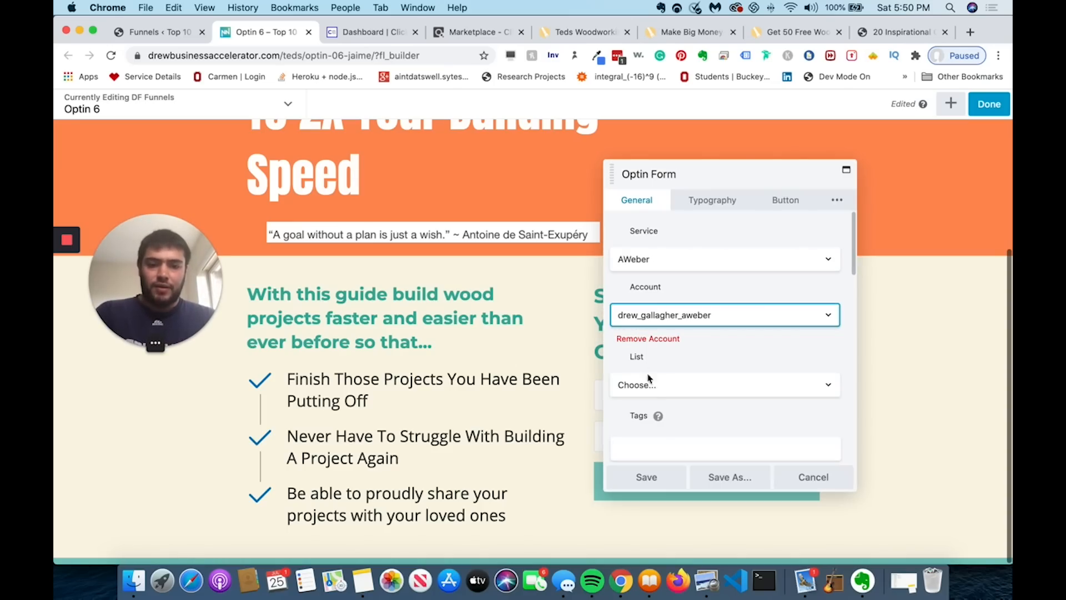
{"action": "left_click", "coordinate": [646, 386]}
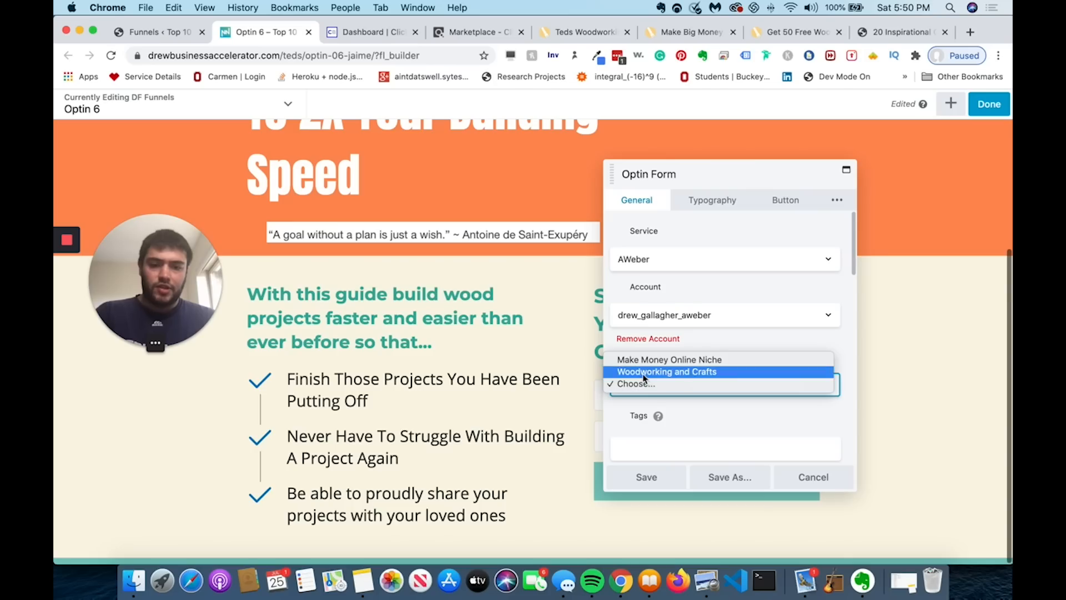
{"action": "left_click", "coordinate": [641, 372]}
{"action": "left_click", "coordinate": [655, 482]}
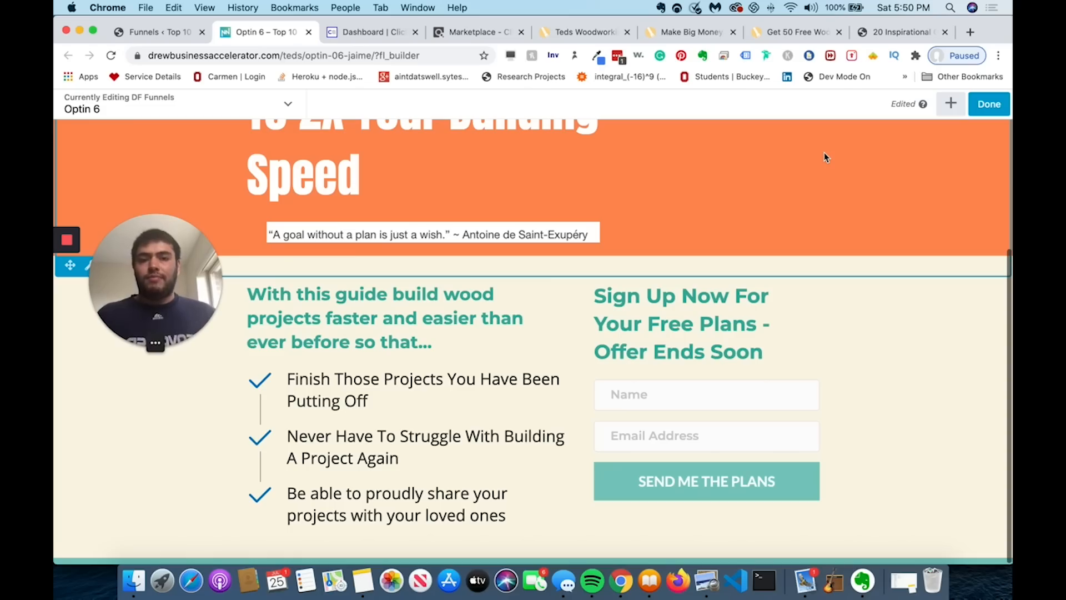
- Finish editing and publish the Optin 6 page changes
{"action": "scroll", "coordinate": [804, 239], "scroll_direction": "up", "scroll_amount": 1}
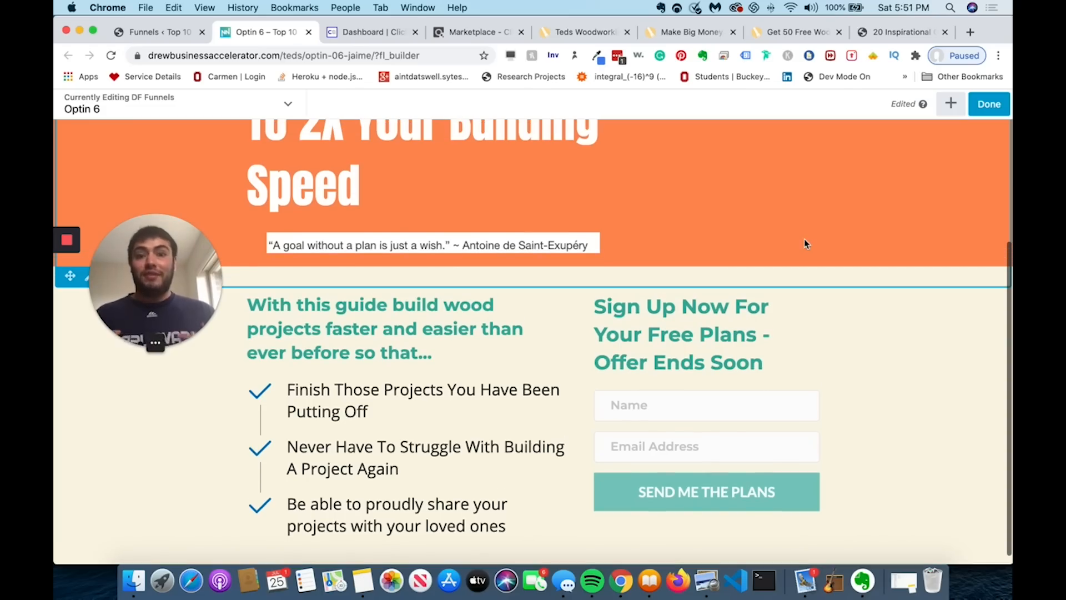
{"action": "scroll", "coordinate": [803, 242], "scroll_direction": "up", "scroll_amount": 1}
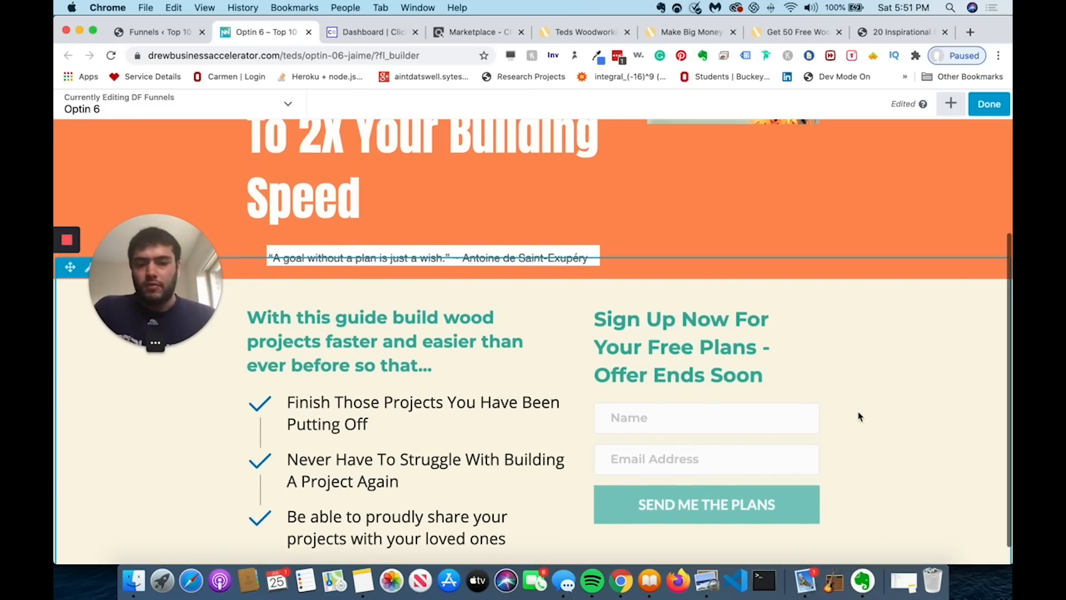
{"action": "left_click", "coordinate": [988, 111]}
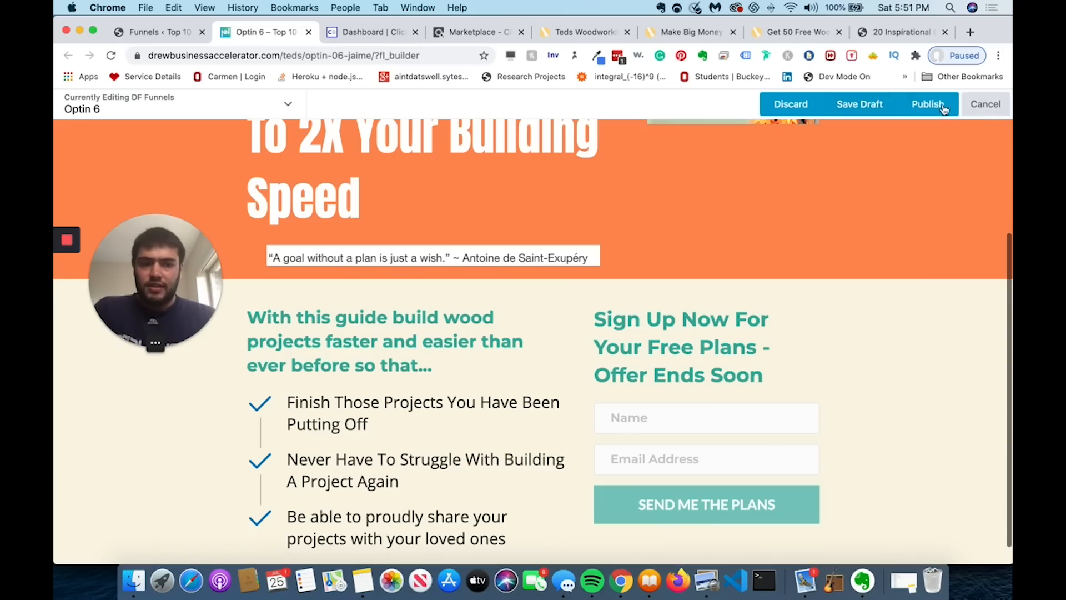
{"action": "left_click", "coordinate": [933, 104]}
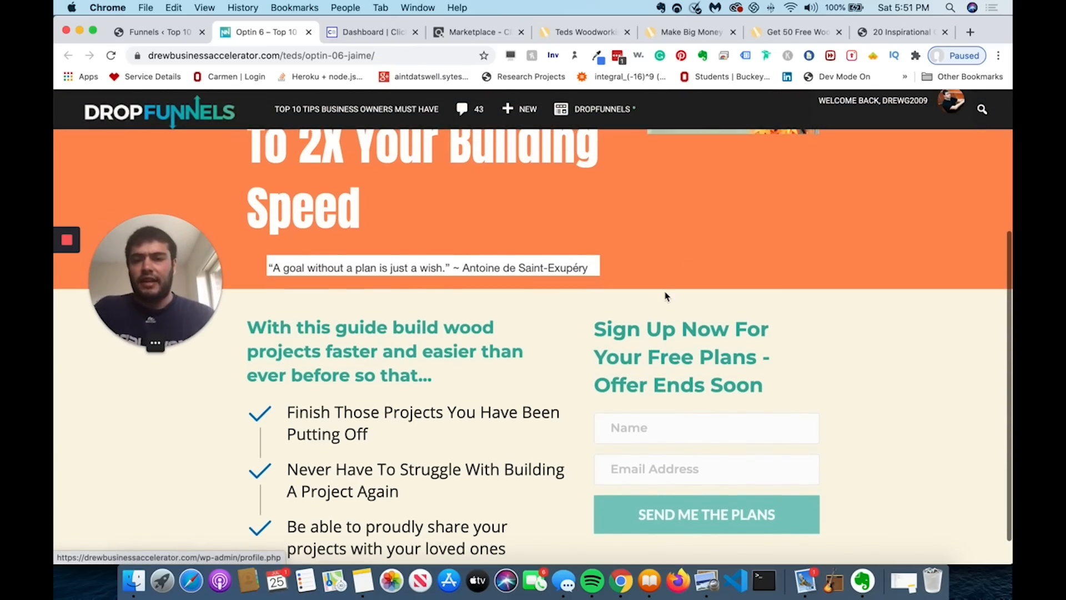
- Go to Marketing > Funnels in the WordPress admin sidebar
{"action": "scroll", "coordinate": [666, 296], "scroll_direction": "up", "scroll_amount": 5}
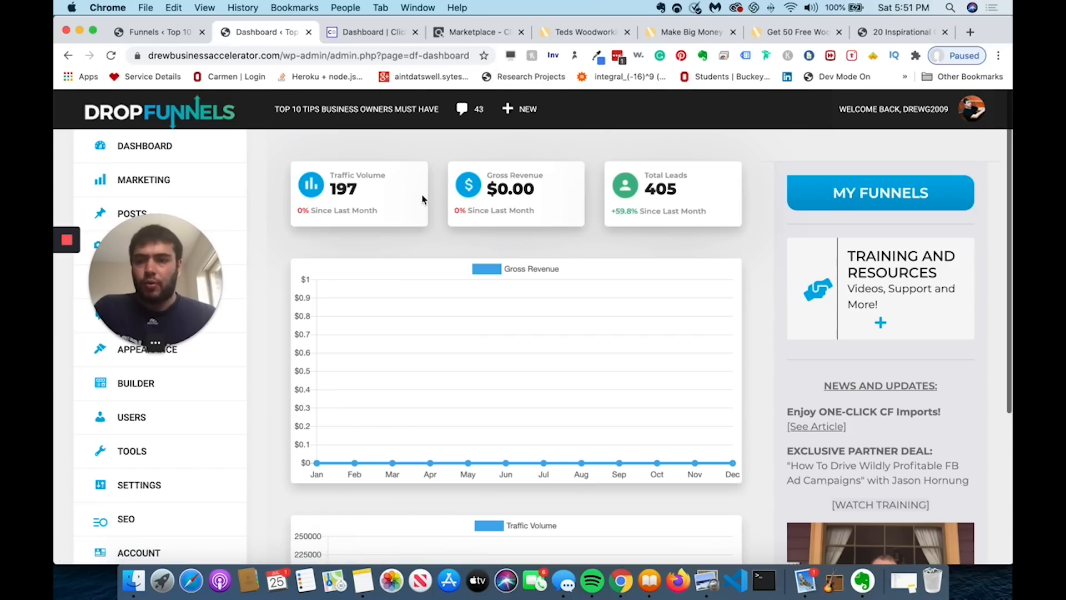
{"action": "left_click_drag", "start_coordinate": [184, 232], "coordinate": [177, 337]}
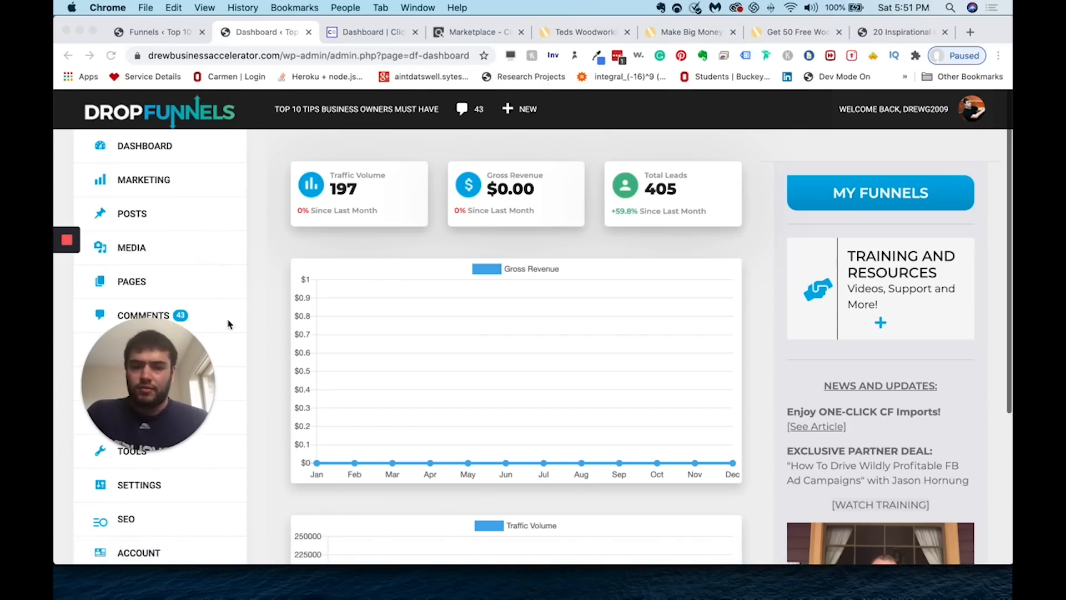
{"action": "scroll", "coordinate": [256, 286], "scroll_direction": "down", "scroll_amount": 3}
{"action": "scroll", "coordinate": [260, 287], "scroll_direction": "up", "scroll_amount": 3}
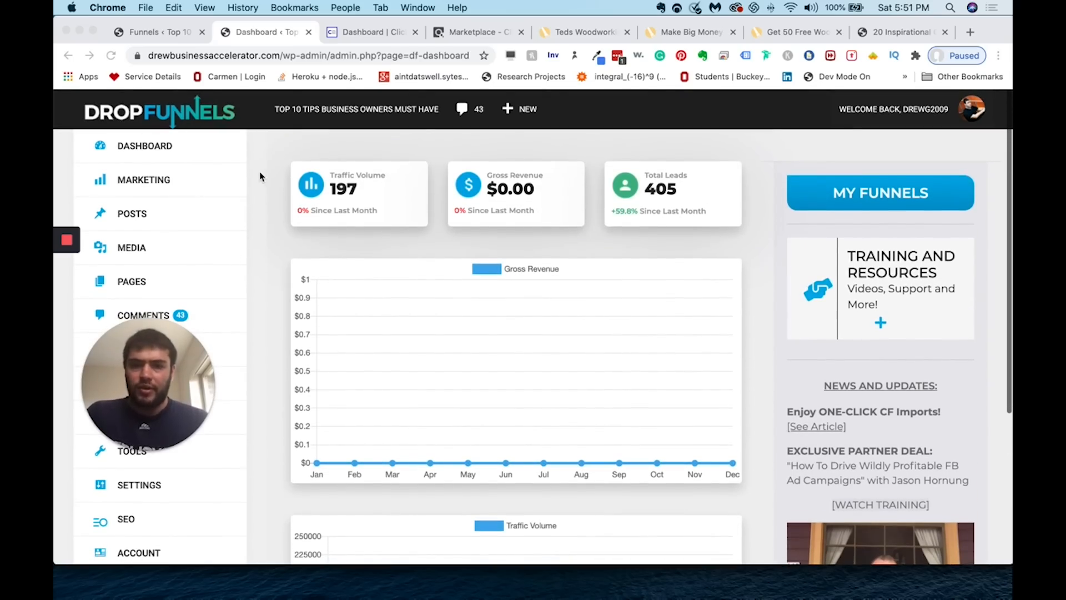
{"action": "left_click", "coordinate": [169, 184]}
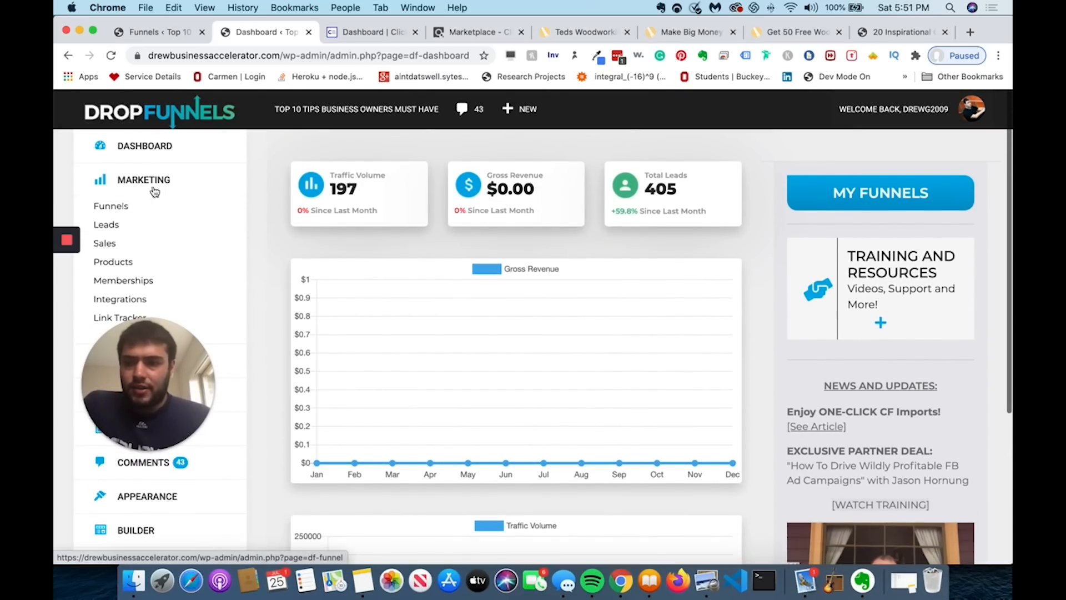
{"action": "left_click", "coordinate": [113, 207]}
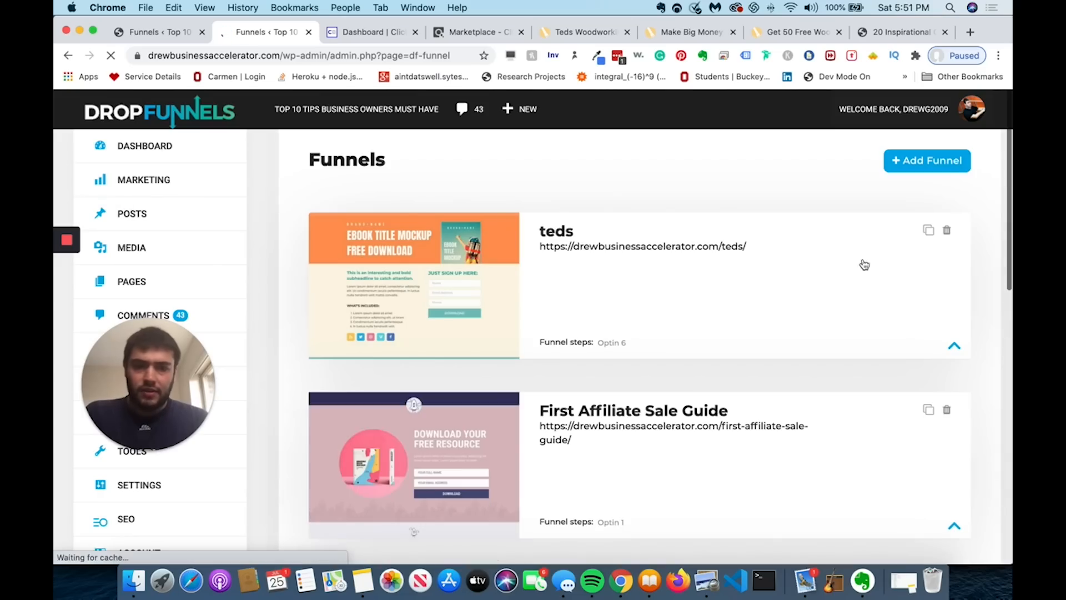
- Expand the teds funnel card to reveal Optin 6 as its only step
{"action": "left_click", "coordinate": [954, 348]}
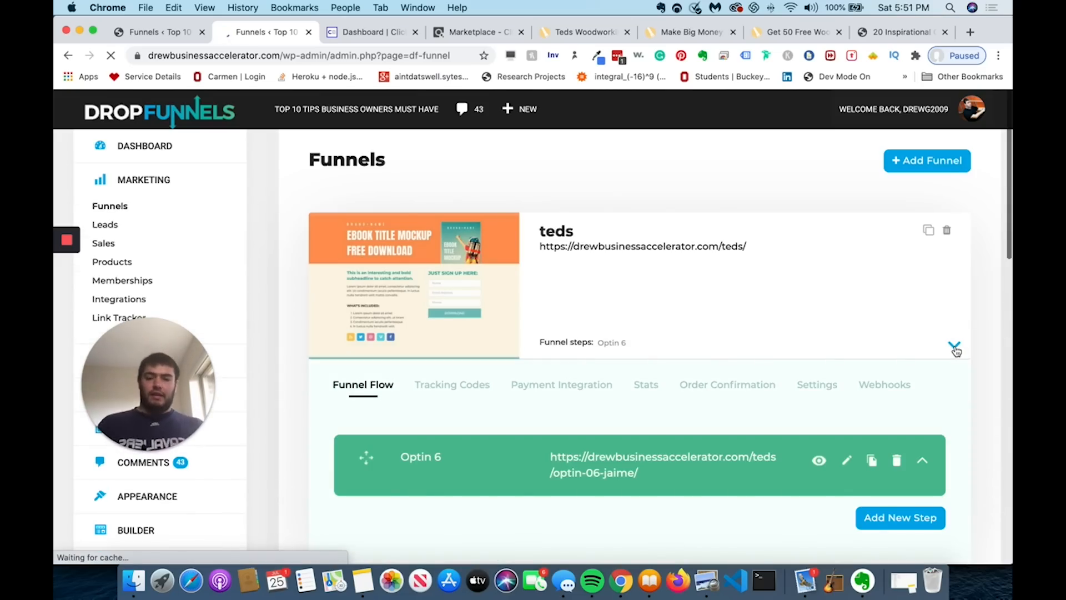
{"action": "scroll", "coordinate": [955, 350], "scroll_direction": "down", "scroll_amount": 1}
{"action": "scroll", "coordinate": [956, 351], "scroll_direction": "down", "scroll_amount": 1}
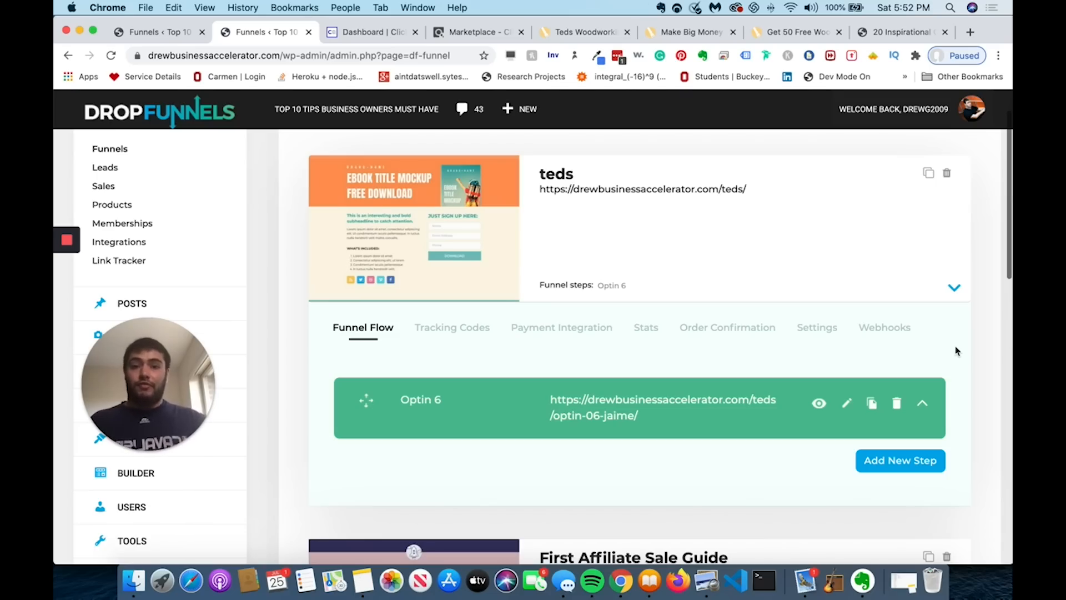
{"action": "scroll", "coordinate": [938, 518], "scroll_direction": "down", "scroll_amount": 1}
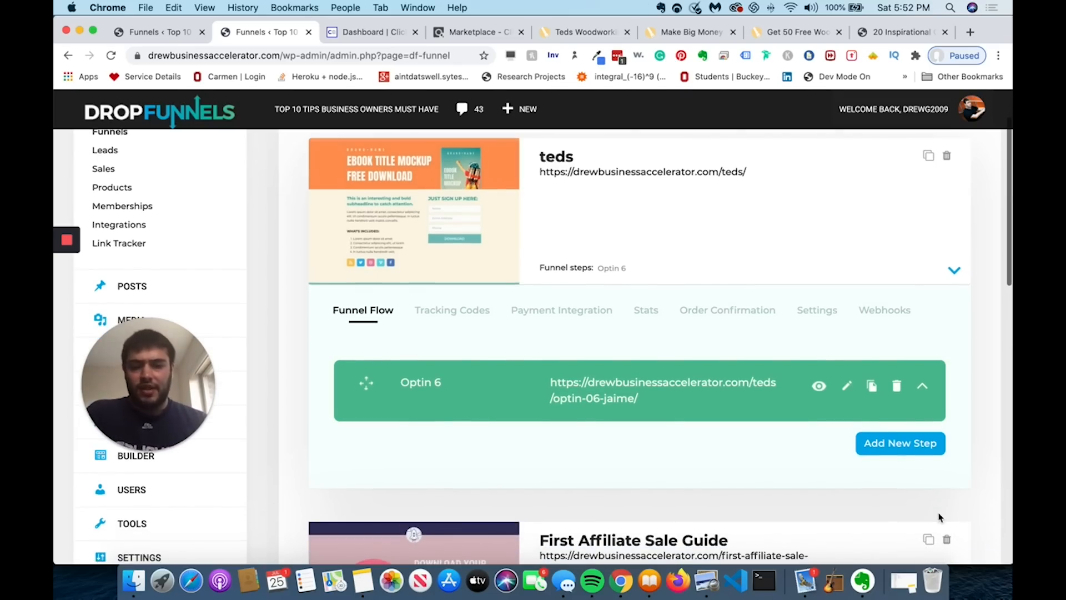
- Create a new step from a Thank You Pages template, naming the page 'thankyou'
{"action": "left_click", "coordinate": [895, 443]}
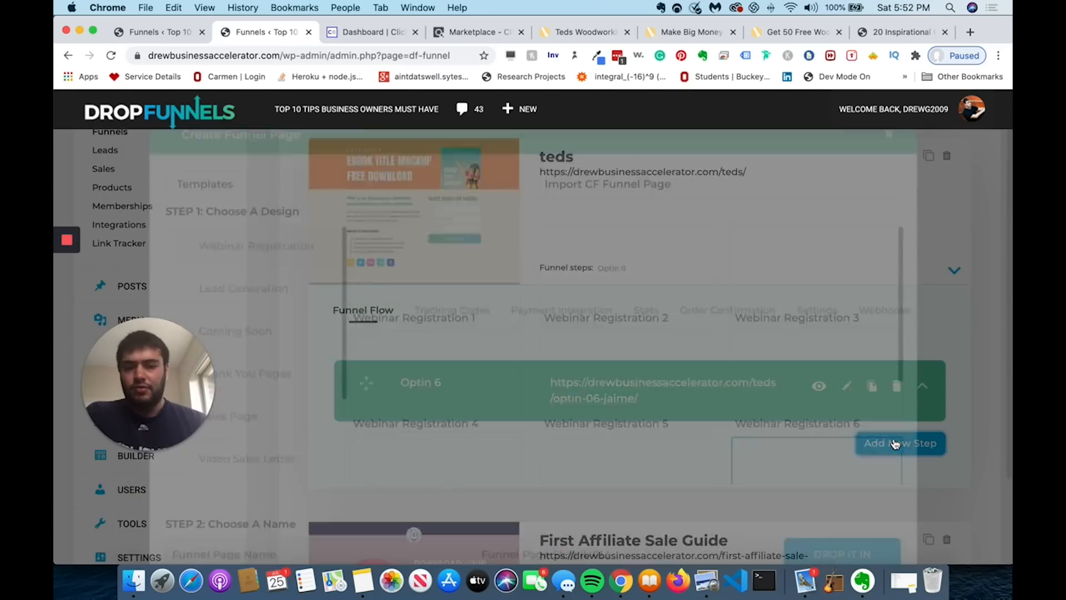
{"action": "scroll", "coordinate": [458, 331], "scroll_direction": "down", "scroll_amount": 1}
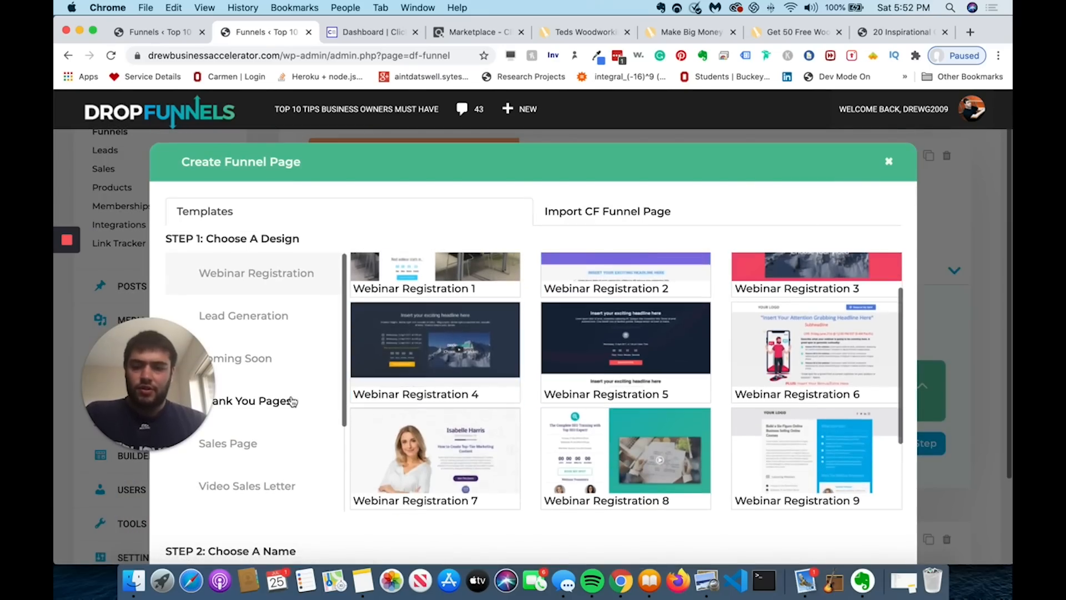
{"action": "left_click", "coordinate": [285, 400]}
{"action": "scroll", "coordinate": [709, 333], "scroll_direction": "down", "scroll_amount": 1}
{"action": "left_click", "coordinate": [890, 164]}
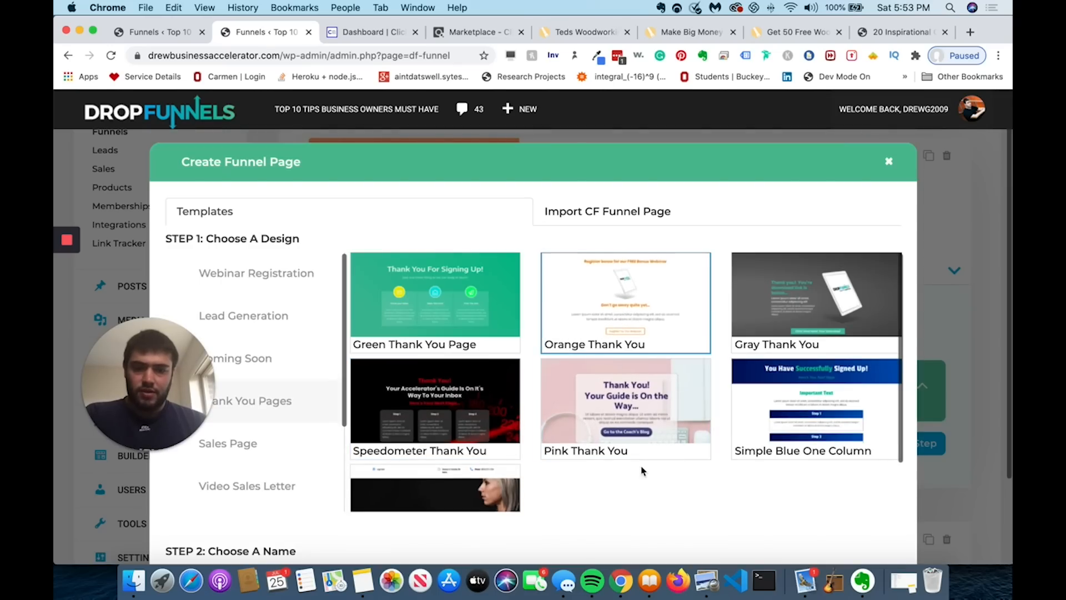
{"action": "scroll", "coordinate": [685, 362], "scroll_direction": "down", "scroll_amount": 1}
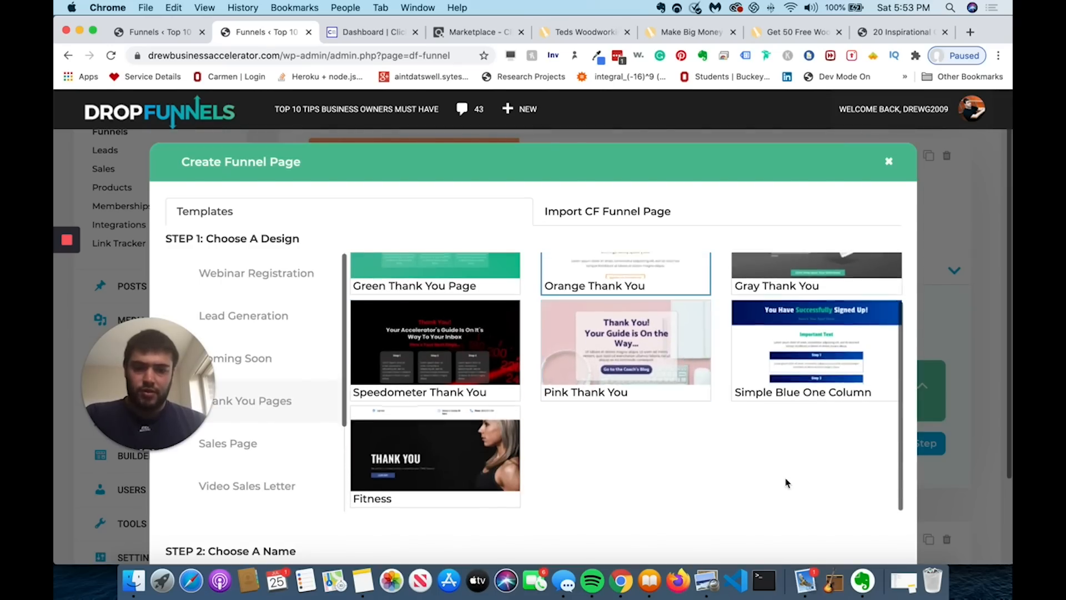
{"action": "scroll", "coordinate": [785, 479], "scroll_direction": "down", "scroll_amount": 2}
{"action": "left_click", "coordinate": [331, 475]}
{"action": "type", "text": "thankyou"}
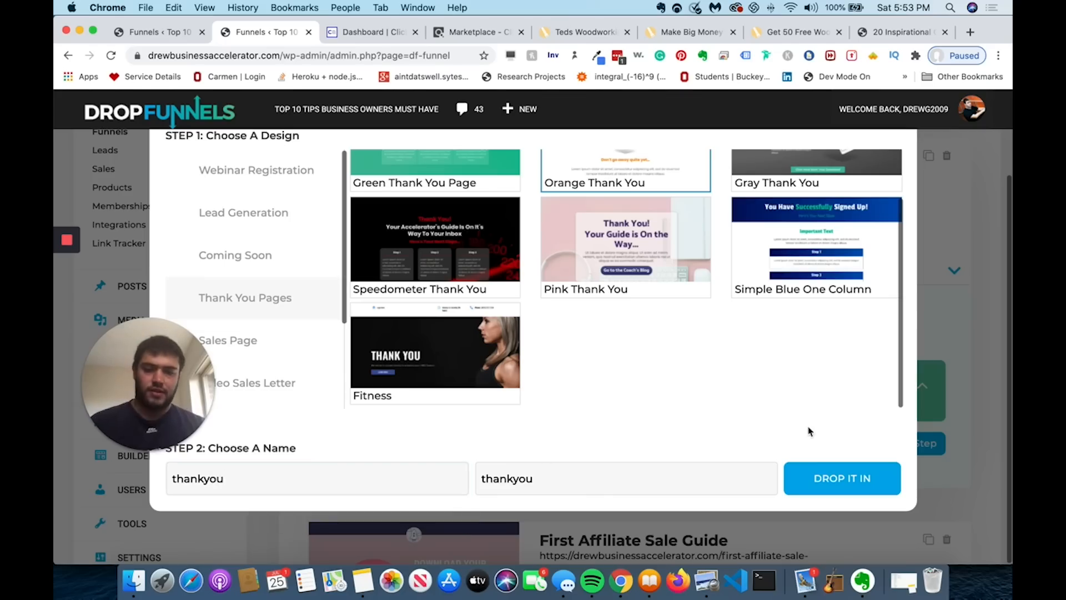
{"action": "left_click", "coordinate": [819, 479]}
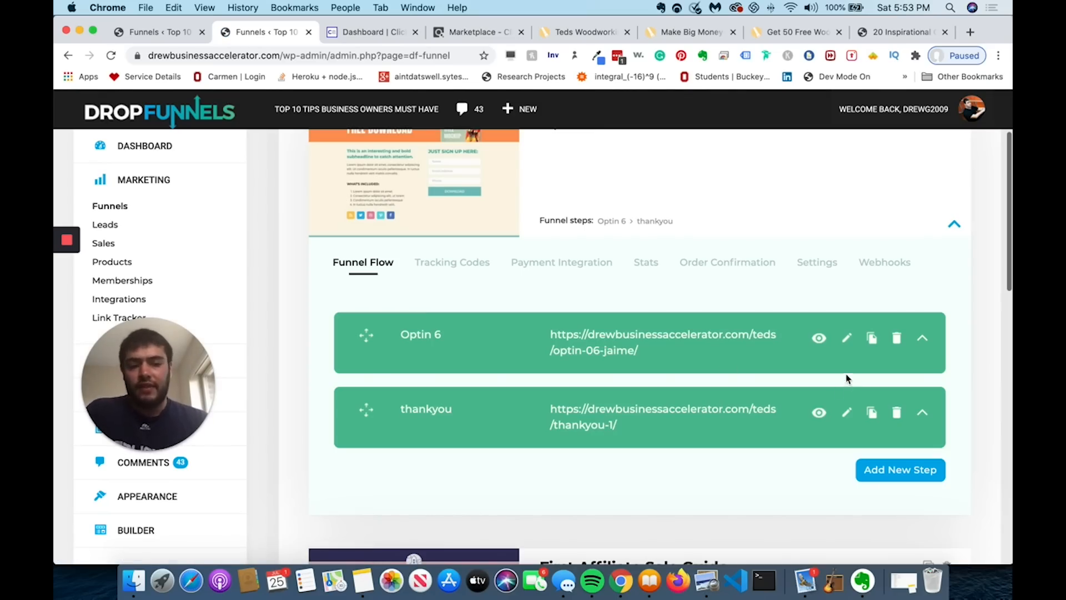
- Set the Optin 6 signup form's Success Action to Next Funnel Step and save it
{"action": "left_click", "coordinate": [846, 340]}
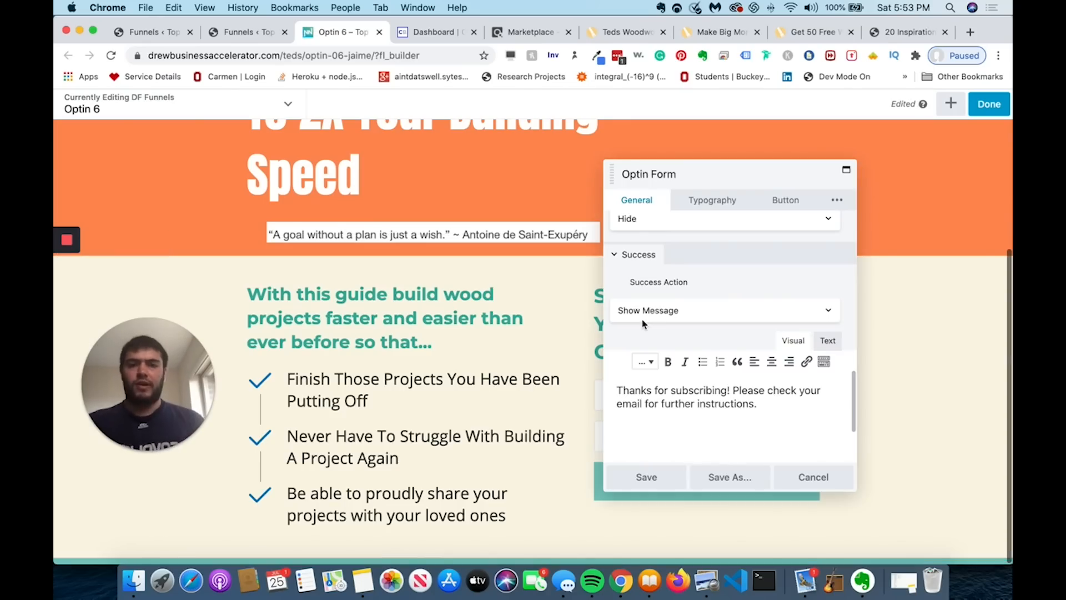
{"action": "left_click", "coordinate": [642, 323]}
{"action": "left_click", "coordinate": [672, 284]}
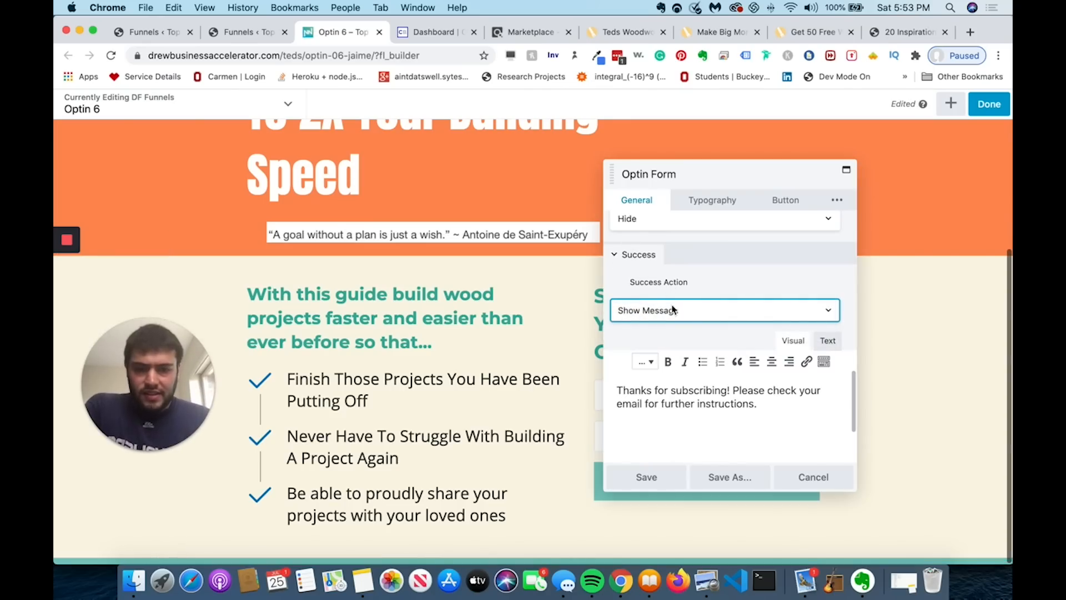
{"action": "left_click", "coordinate": [662, 303]}
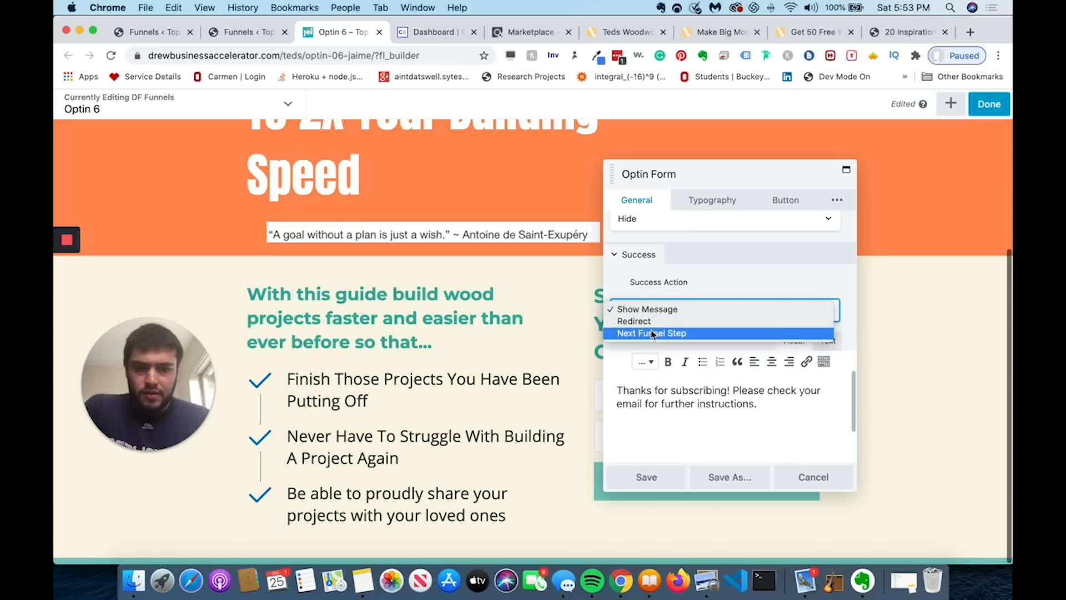
{"action": "left_click", "coordinate": [654, 333]}
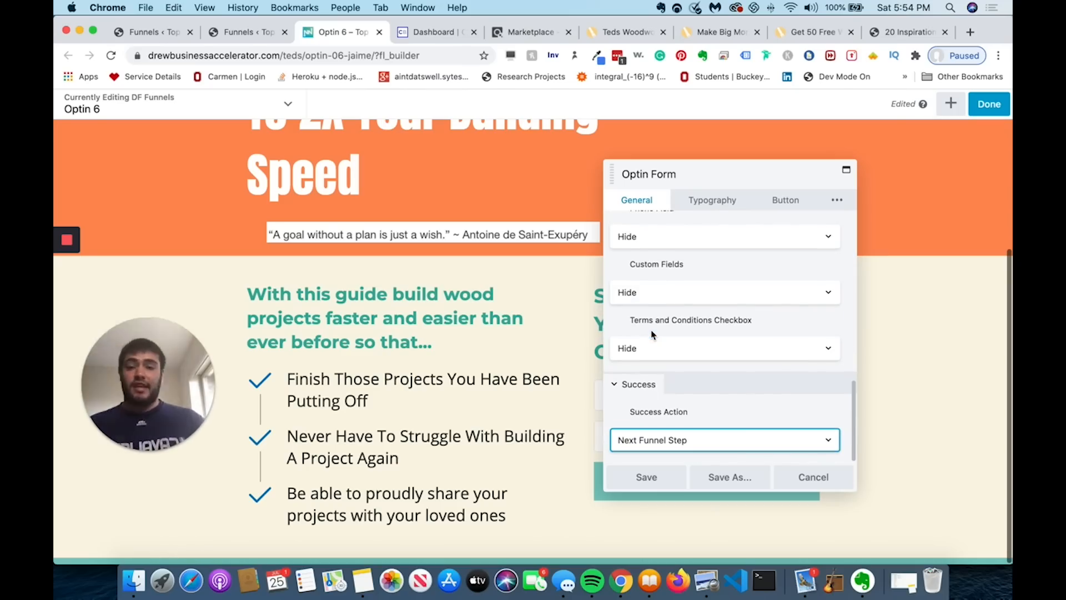
{"action": "left_click", "coordinate": [646, 482]}
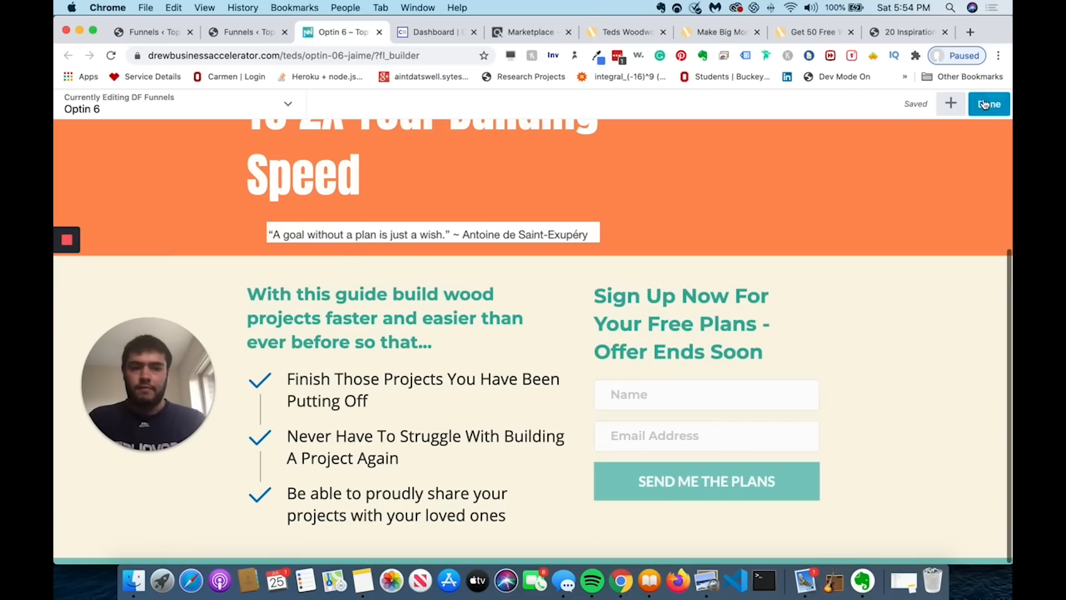
- Publish the updated Optin 6 page and open the thankyou step in the builder
{"action": "left_click", "coordinate": [988, 104]}
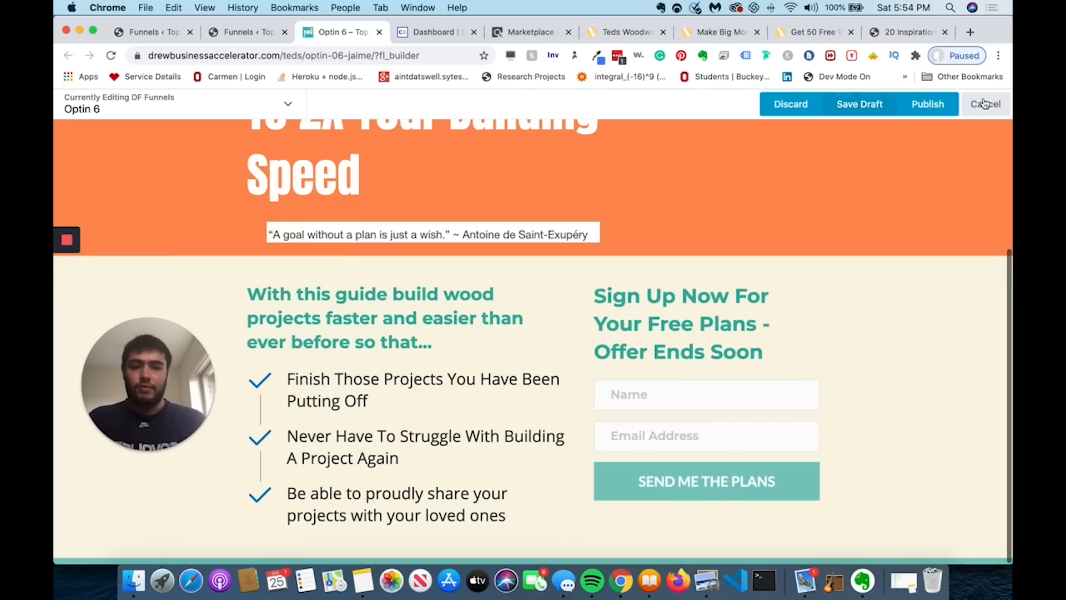
{"action": "left_click", "coordinate": [937, 108]}
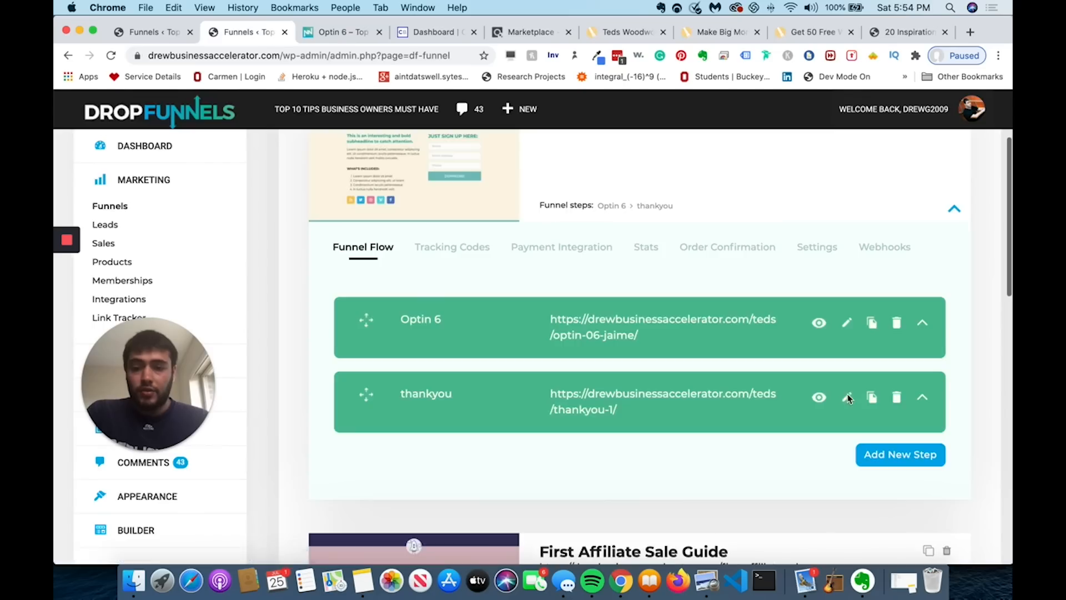
{"action": "left_click", "coordinate": [846, 395]}
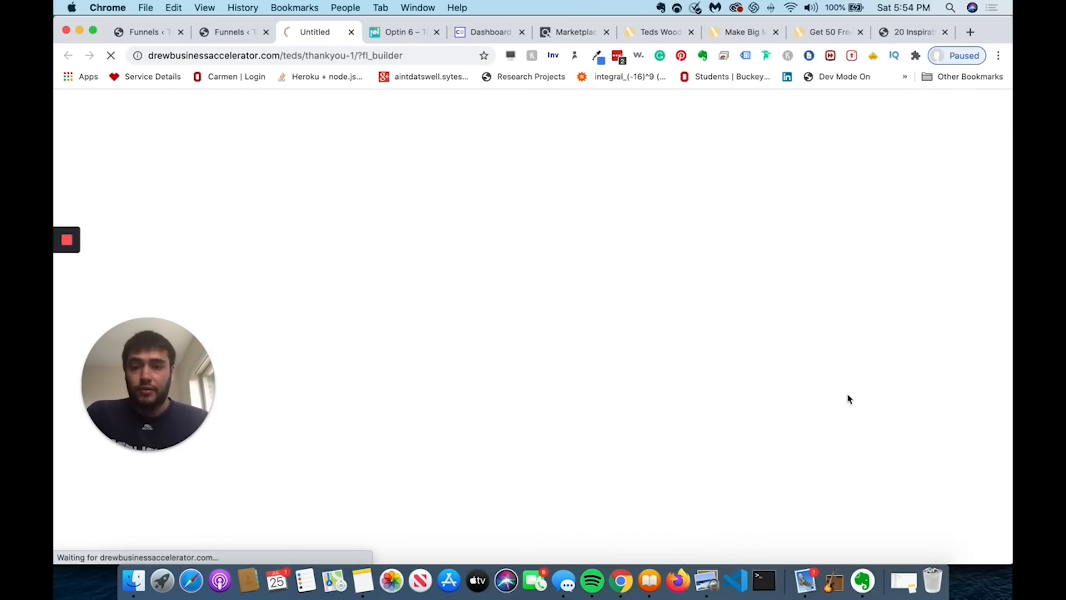
- Select the Congratulations! heading on the thankyou page to show its Pro Heading settings
{"action": "left_click", "coordinate": [593, 206]}
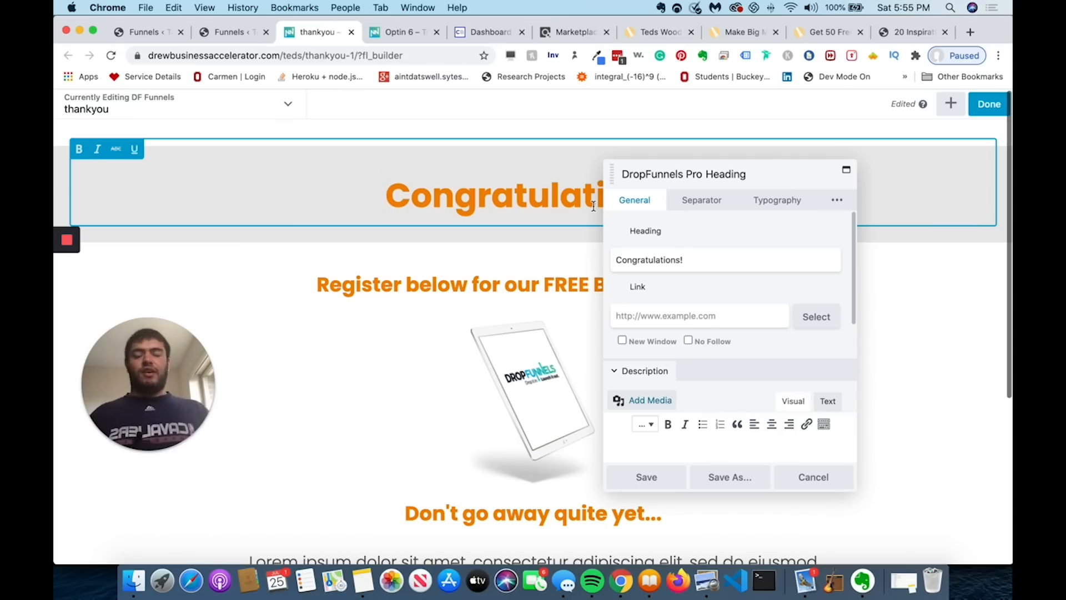
- Replace the Congratulations! heading text with 'Your Plans Are On The Way To Your Inbox!'
{"action": "triple_click", "coordinate": [656, 254]}
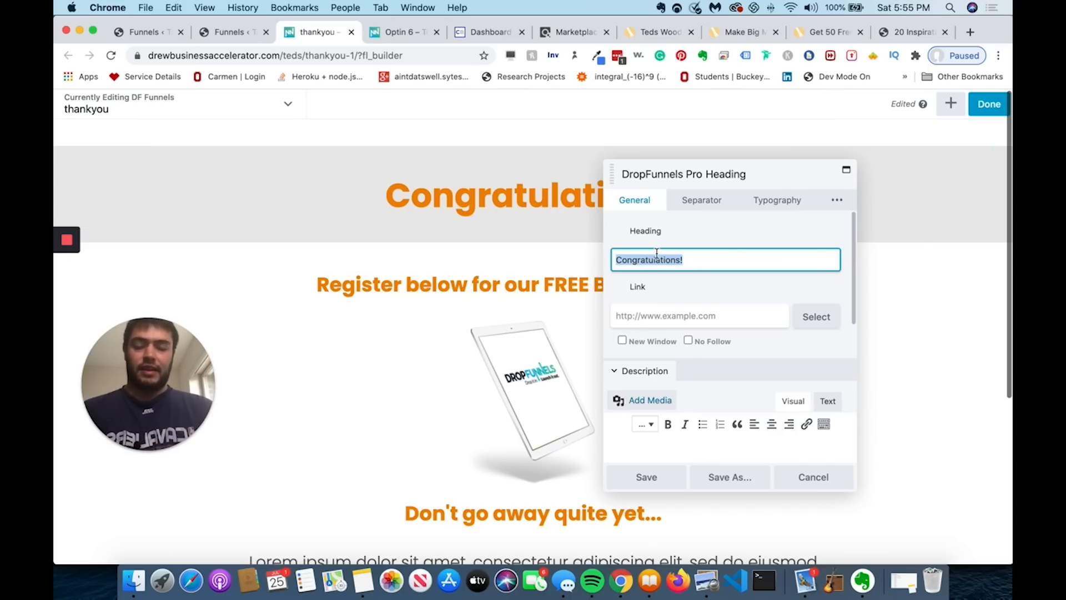
{"action": "type", "text": "Your Plans O"}
{"action": "key", "text": "BackSpace"}
{"action": "type", "text": "Are On The Way To Your Inbox!"}
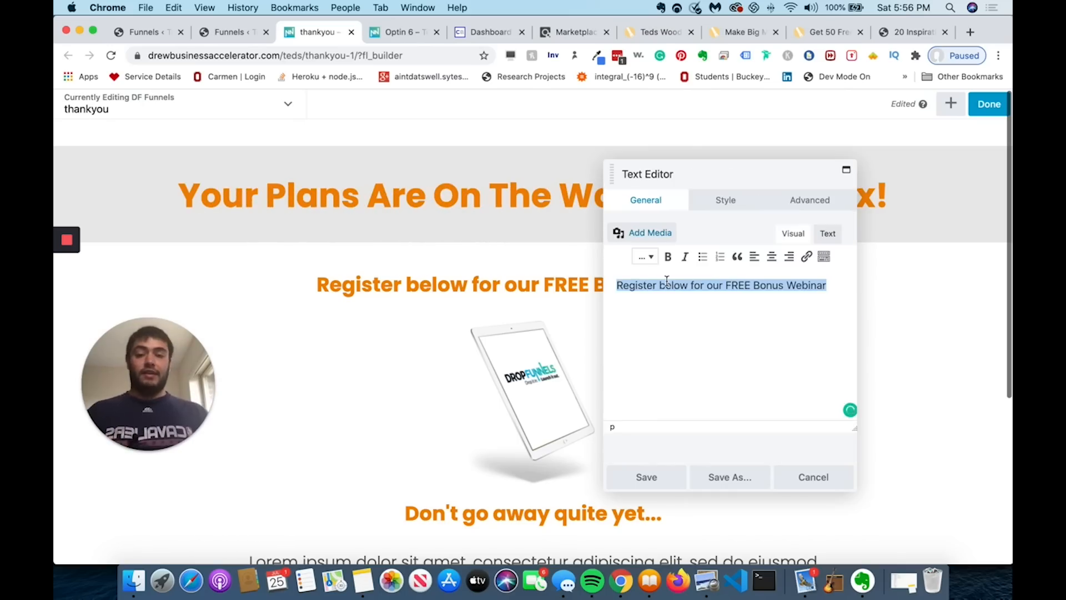
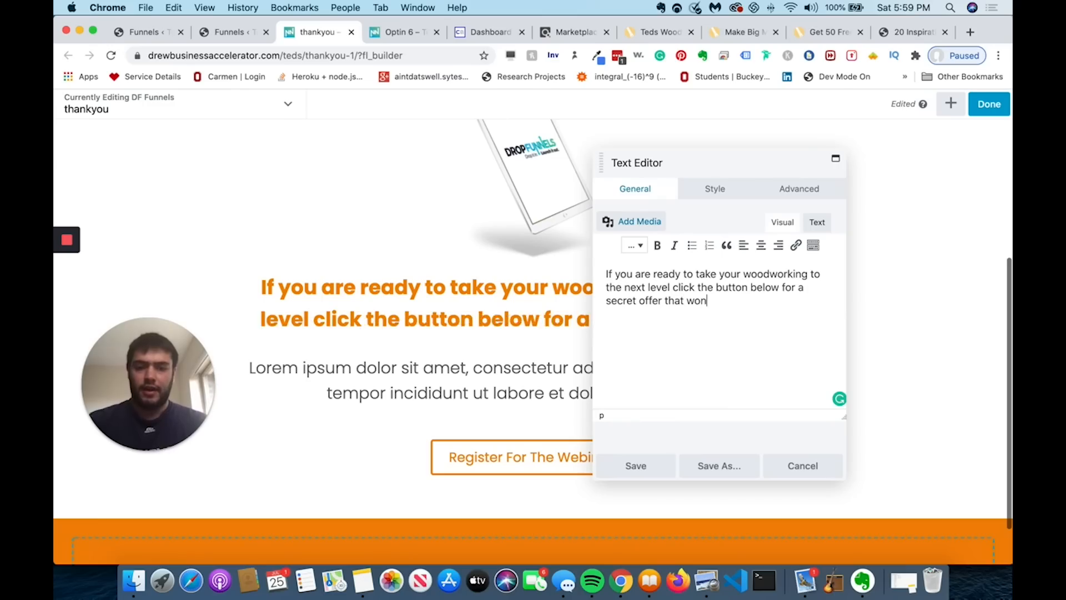
- Finish the orange heading with 'expires in 10 minutes!' and save the text
{"action": "type", "text": "10 minutes"}
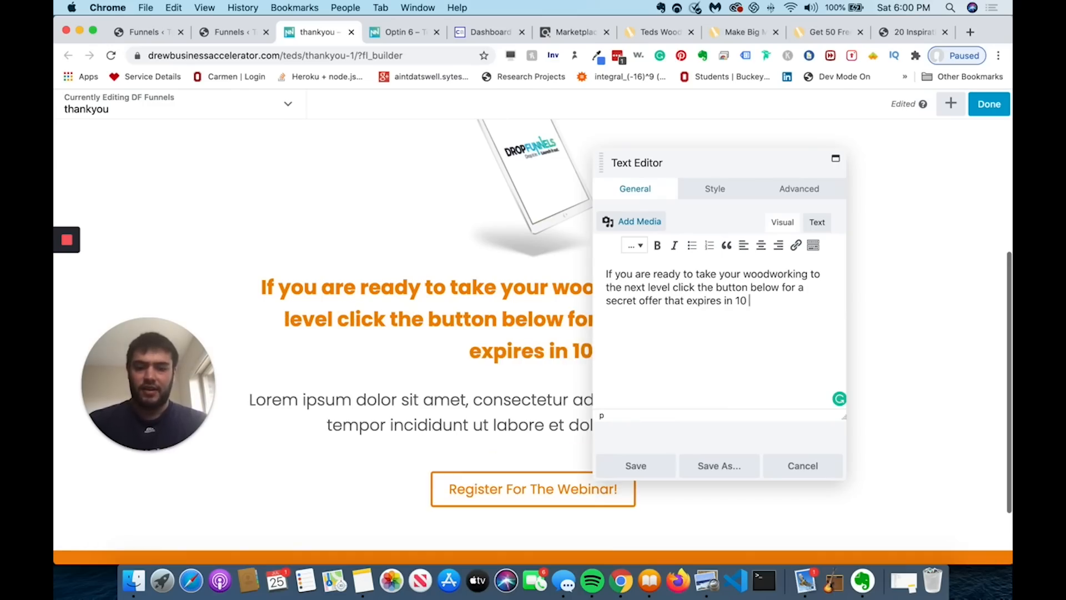
{"action": "key", "text": "BackSpace"}
{"action": "key", "text": "BackSpace"}
{"action": "key", "text": "BackSpace"}
{"action": "key", "text": "BackSpace"}
{"action": "type", "text": "utes"}
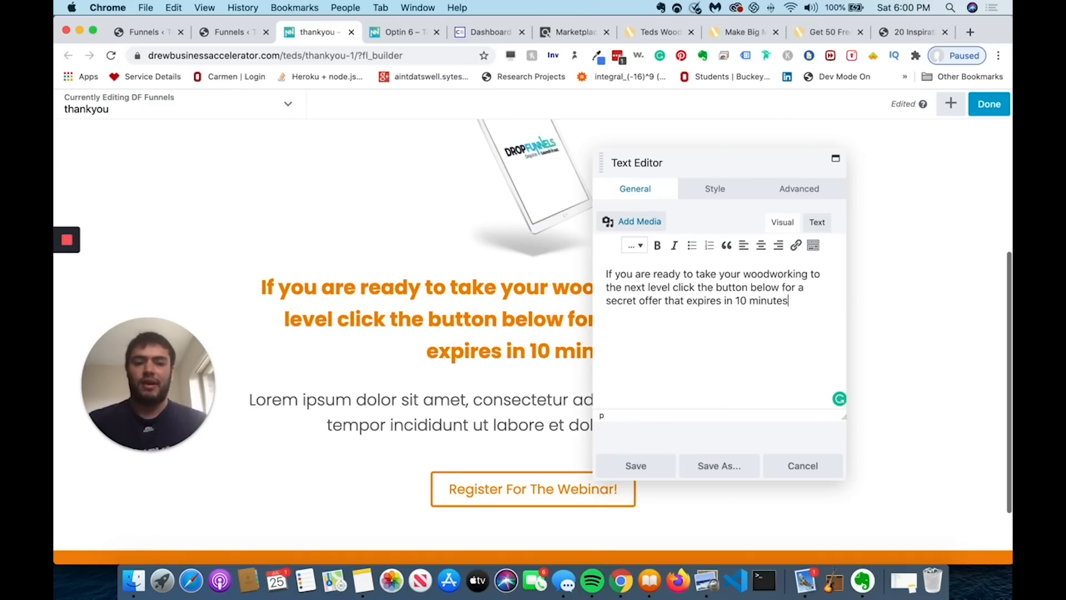
{"action": "type", "text": "!"}
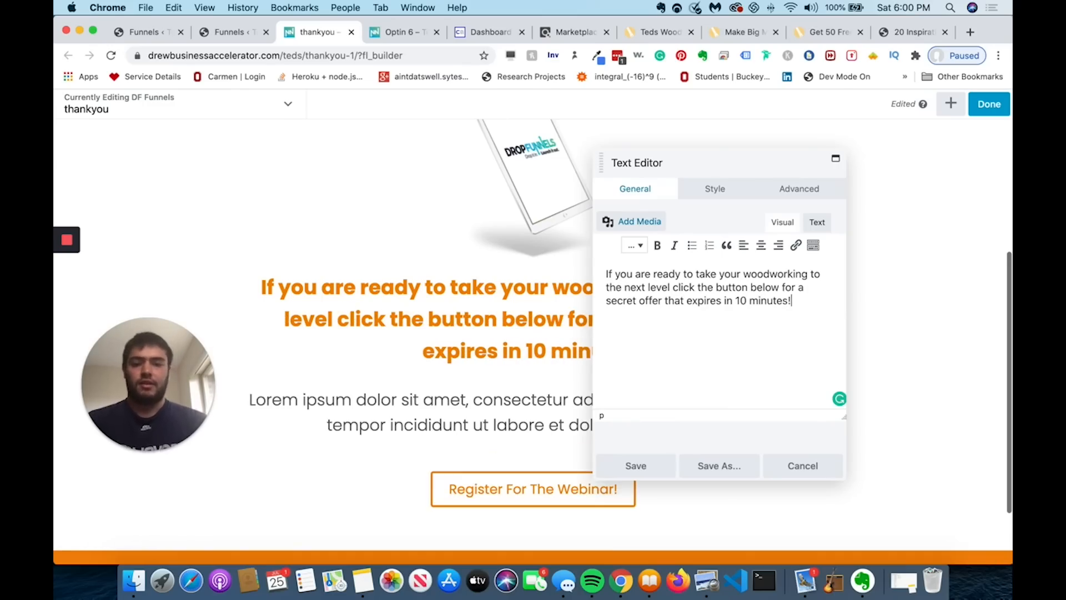
{"action": "left_click", "coordinate": [637, 466]}
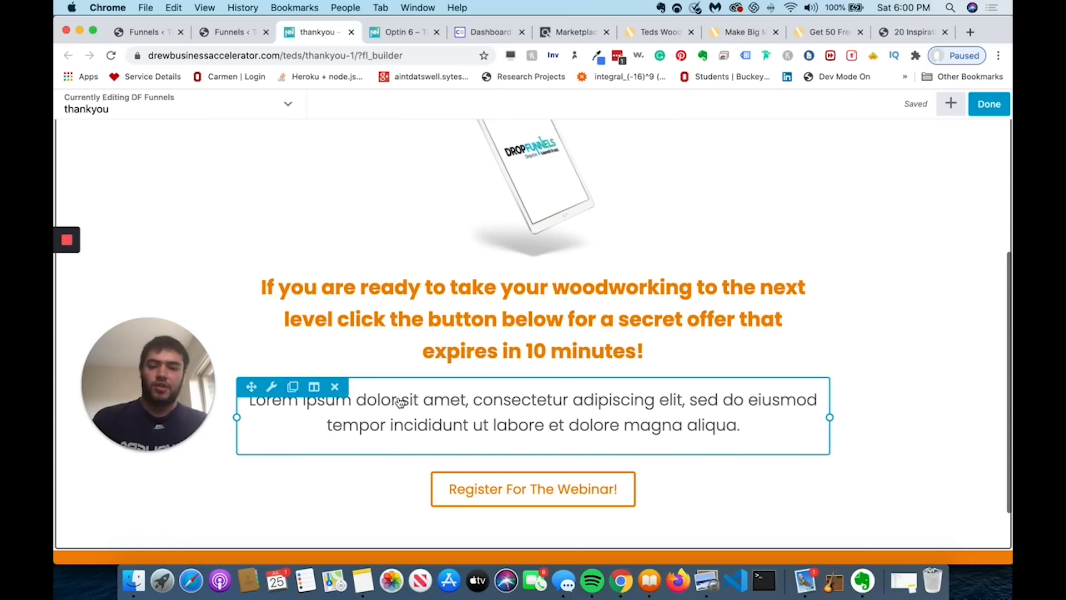
- Delete the lorem ipsum paragraph module beneath the heading
{"action": "left_click", "coordinate": [336, 387]}
{"action": "left_click", "coordinate": [666, 132]}
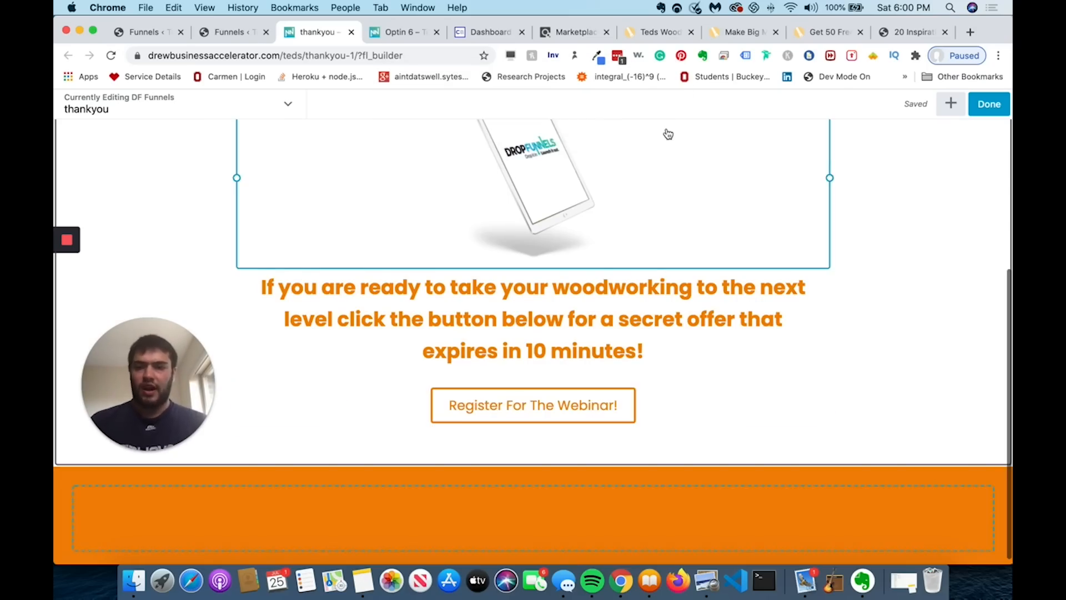
{"action": "scroll", "coordinate": [668, 133], "scroll_direction": "up", "scroll_amount": 4}
{"action": "scroll", "coordinate": [668, 133], "scroll_direction": "down", "scroll_amount": 5}
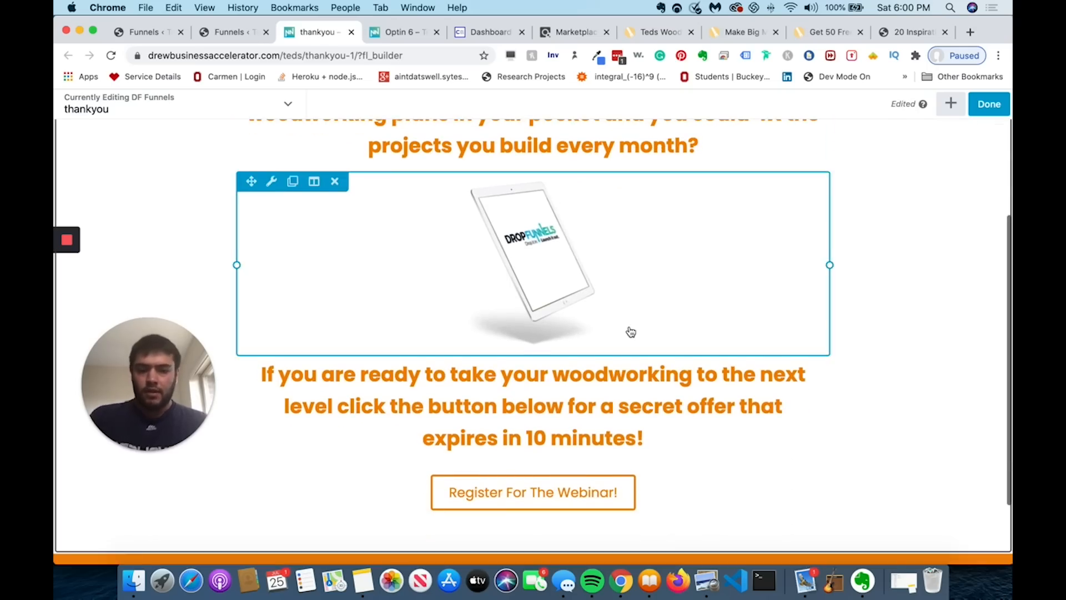
{"action": "scroll", "coordinate": [631, 331], "scroll_direction": "up", "scroll_amount": 5}
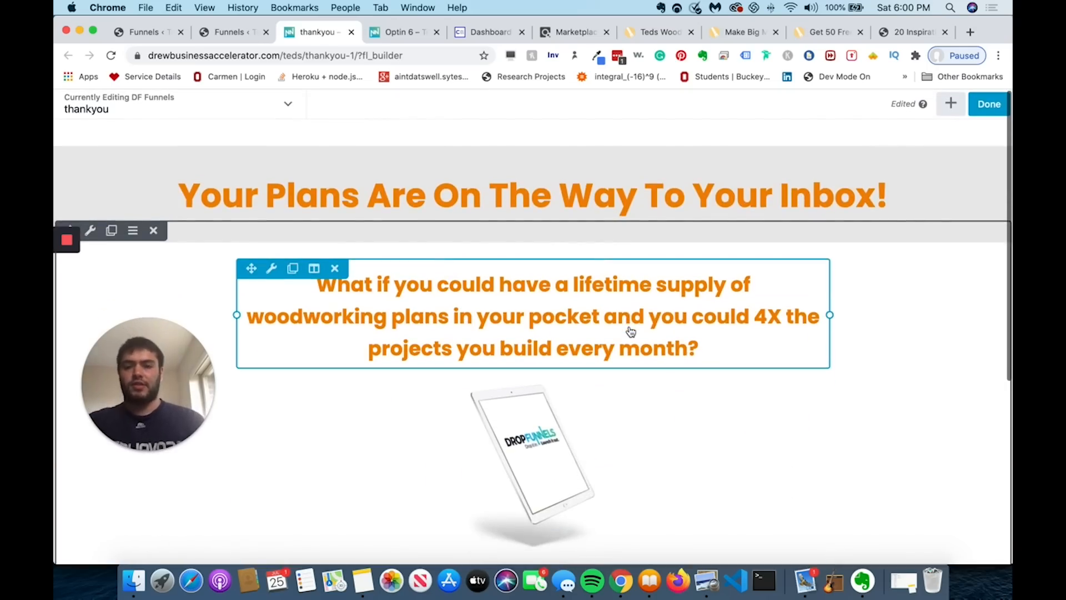
{"action": "scroll", "coordinate": [631, 332], "scroll_direction": "down", "scroll_amount": 6}
{"action": "scroll", "coordinate": [571, 389], "scroll_direction": "up", "scroll_amount": 1}
- Relabel the Register For The Webinar button 'I Want More Plans' and save it
{"action": "left_click", "coordinate": [571, 400]}
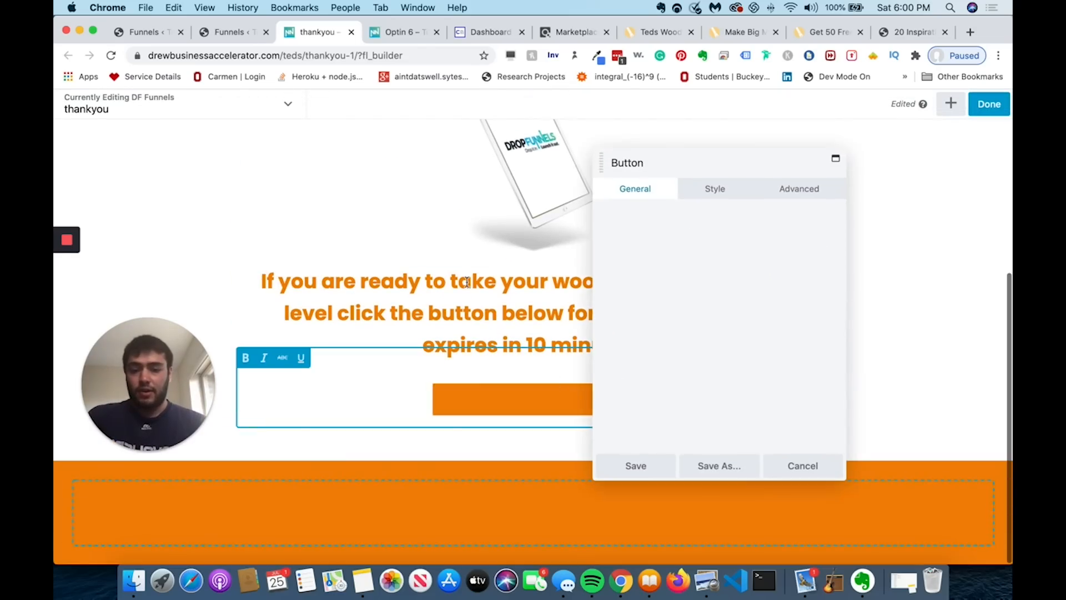
{"action": "triple_click", "coordinate": [678, 251]}
{"action": "type", "text": "I want"}
{"action": "key", "text": "BackSpace"}
{"action": "key", "text": "BackSpace"}
{"action": "key", "text": "BackSpace"}
{"action": "key", "text": "BackSpace"}
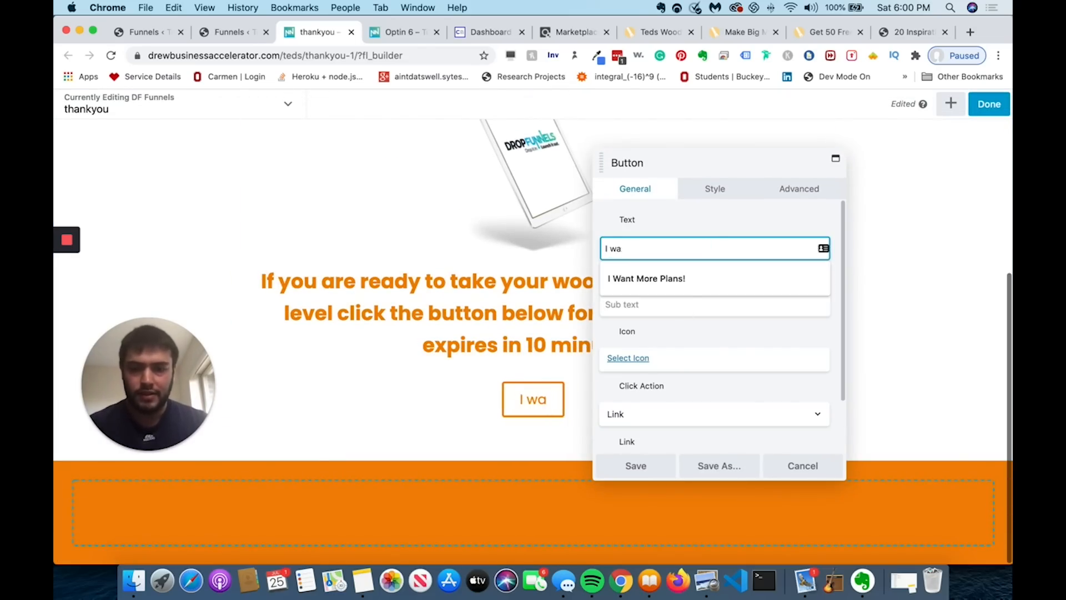
{"action": "type", "text": "Want The Plans"}
{"action": "key", "text": "Return"}
{"action": "left_click", "coordinate": [553, 403]}
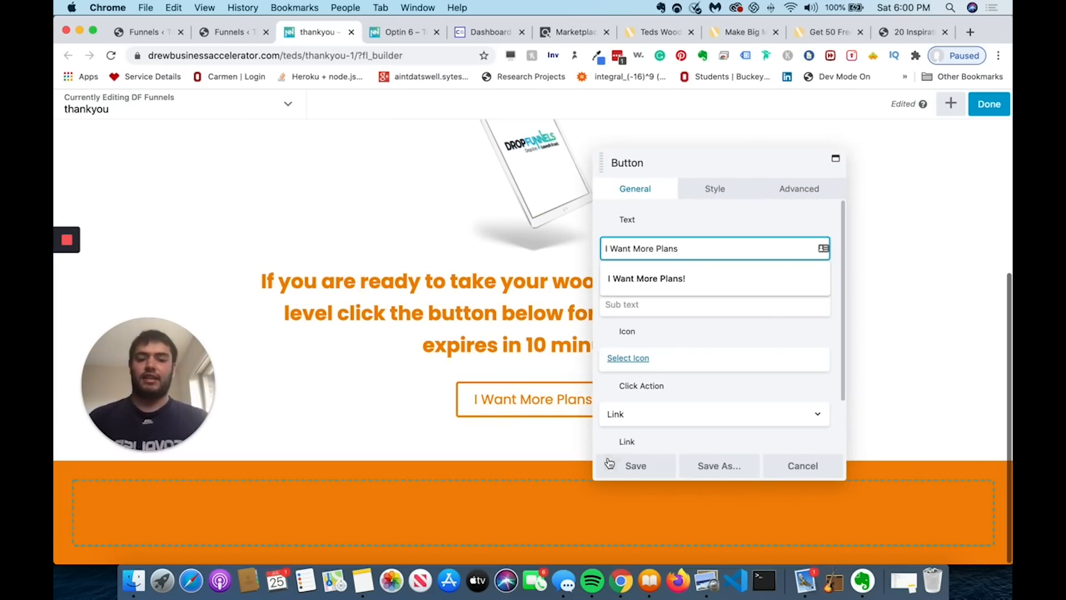
{"action": "left_click", "coordinate": [633, 466]}
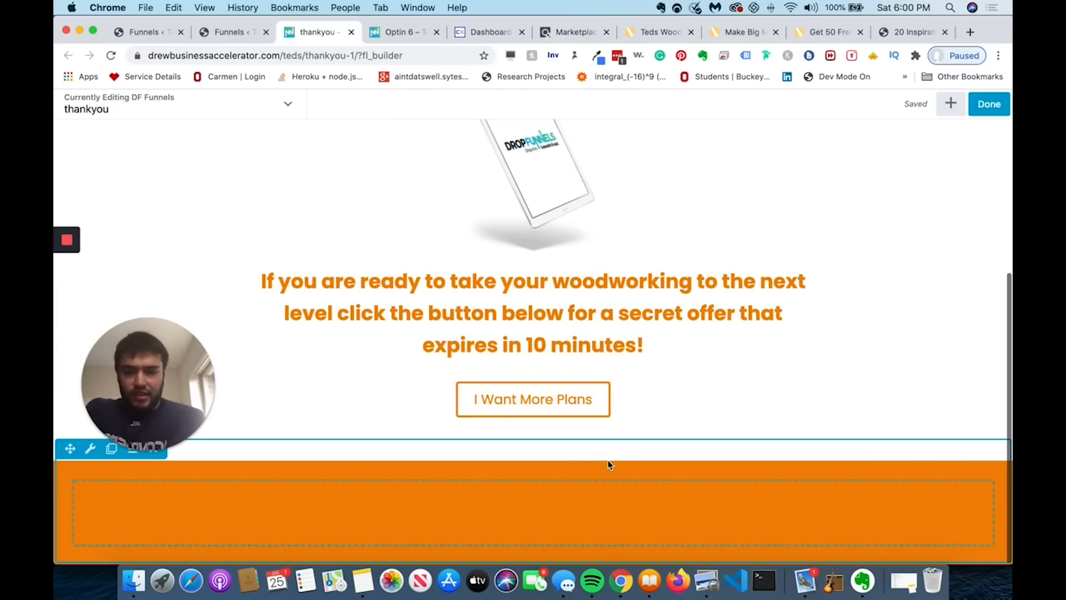
- Fill the button's link with the saved ClickBank address and go to the Marketplace results
{"action": "scroll", "coordinate": [617, 432], "scroll_direction": "up", "scroll_amount": 1}
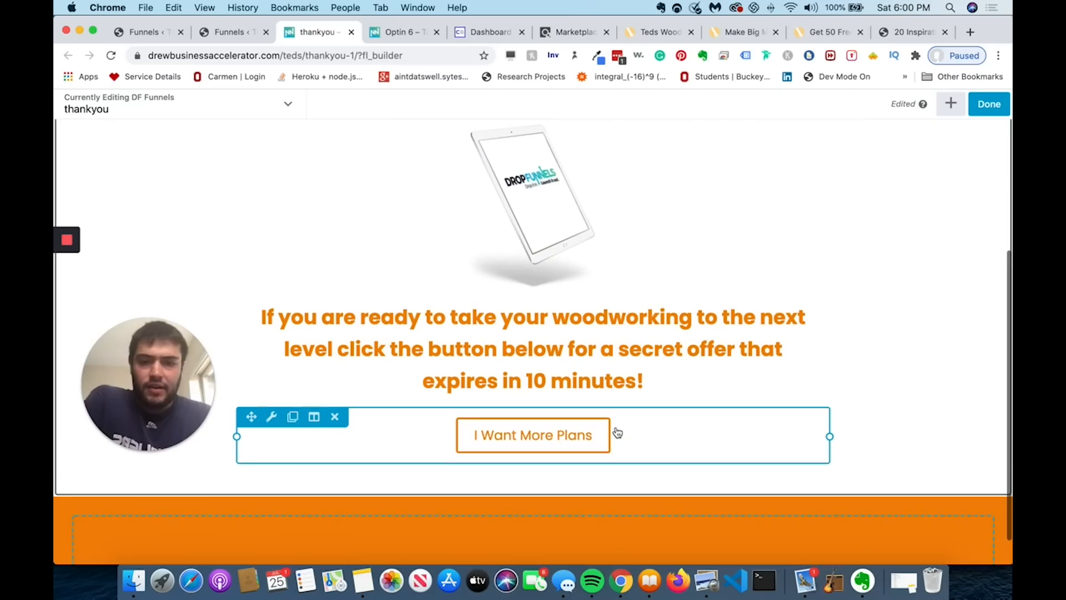
{"action": "scroll", "coordinate": [617, 432], "scroll_direction": "up", "scroll_amount": 1}
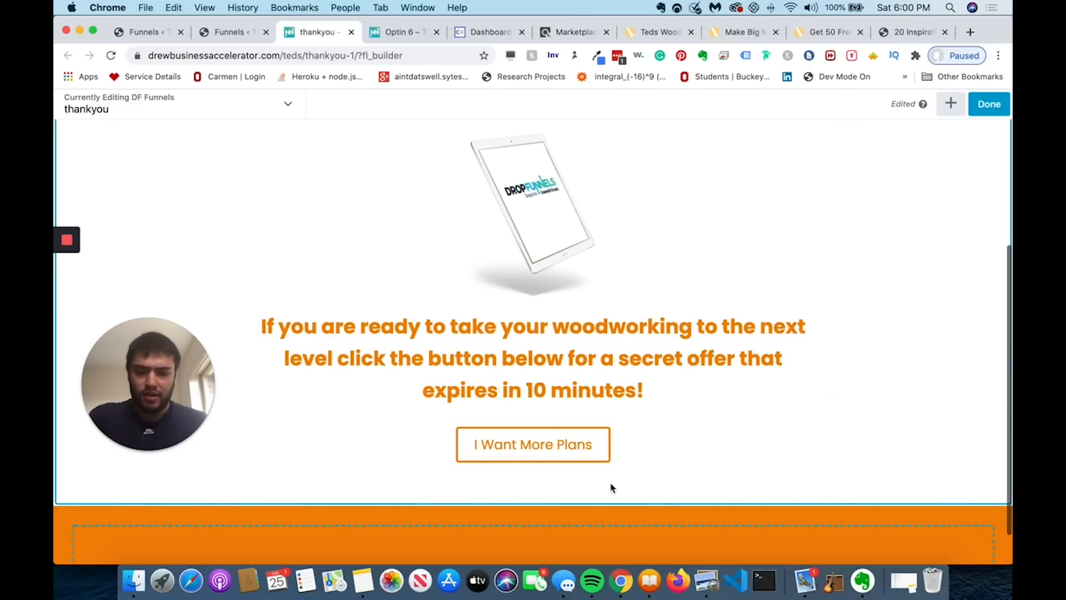
{"action": "left_click", "coordinate": [561, 441]}
{"action": "scroll", "coordinate": [633, 379], "scroll_direction": "down", "scroll_amount": 2}
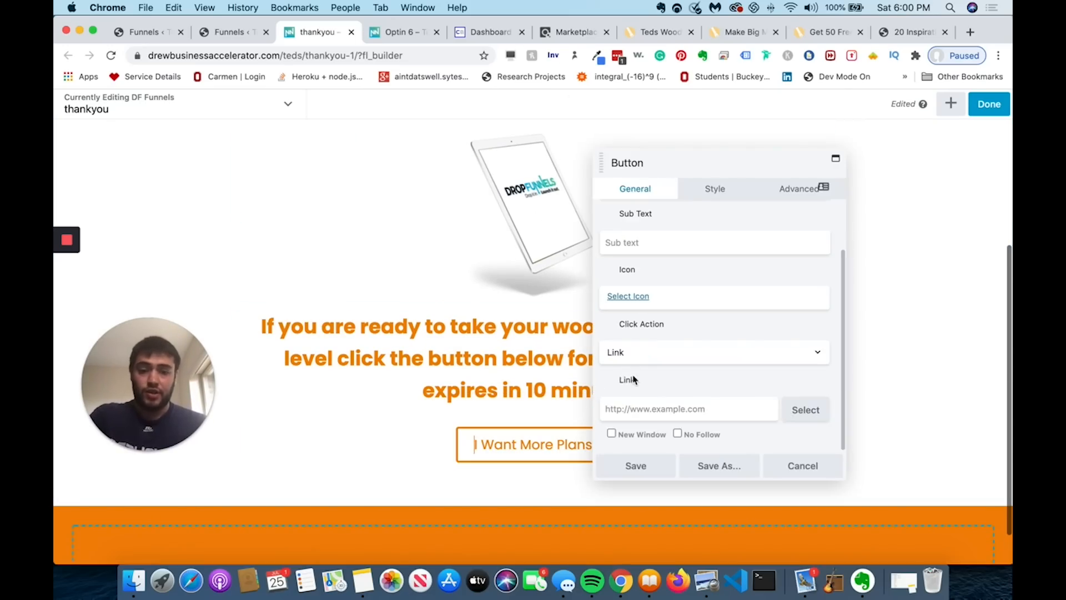
{"action": "left_click", "coordinate": [621, 404]}
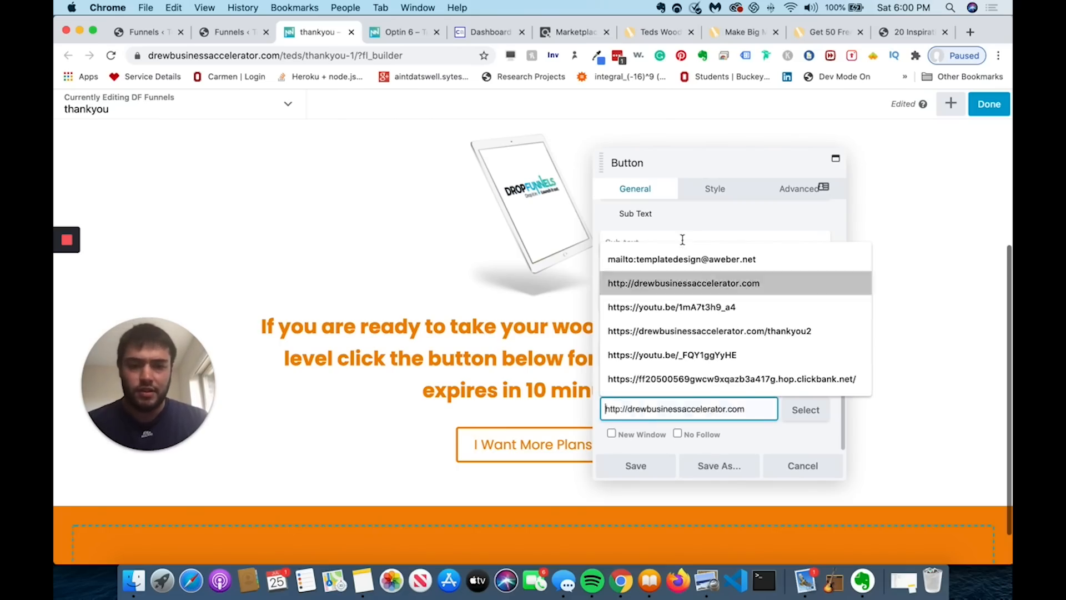
{"action": "left_click", "coordinate": [690, 378]}
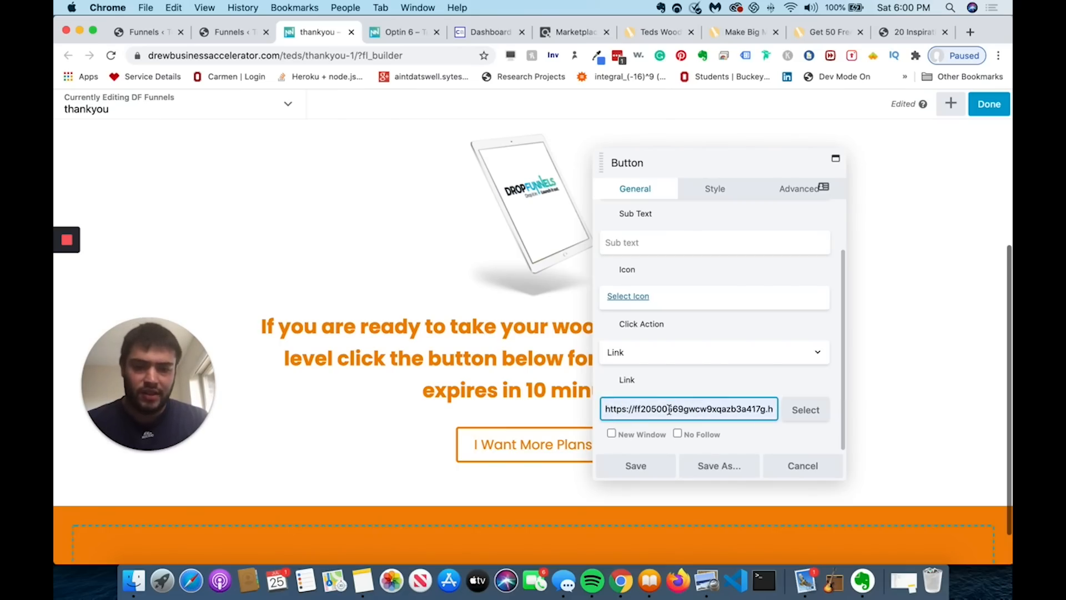
{"action": "left_click_drag", "start_coordinate": [675, 410], "coordinate": [809, 420]}
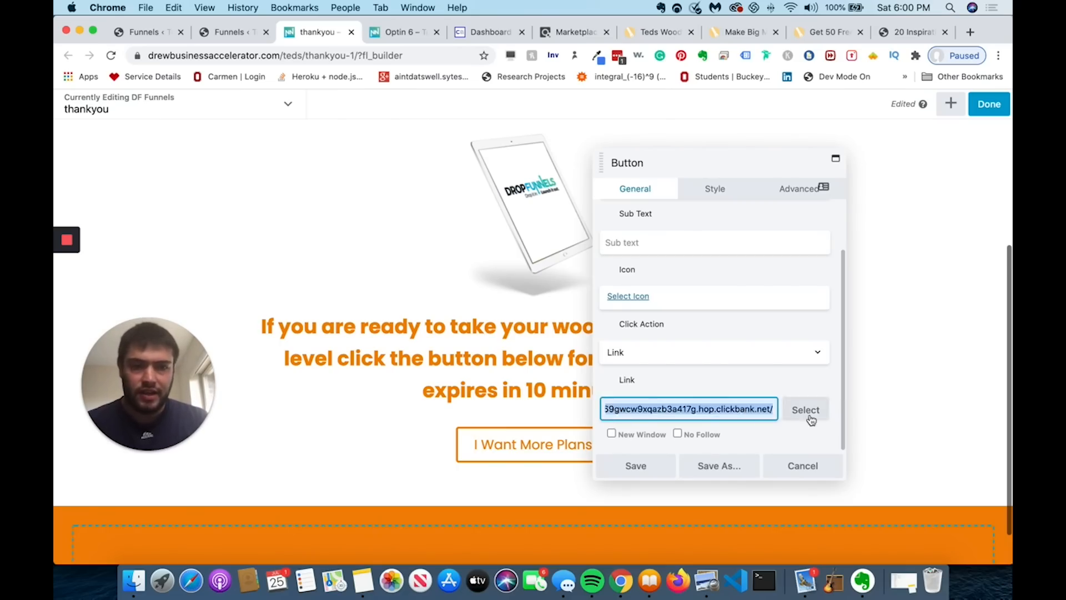
{"action": "left_click", "coordinate": [552, 40]}
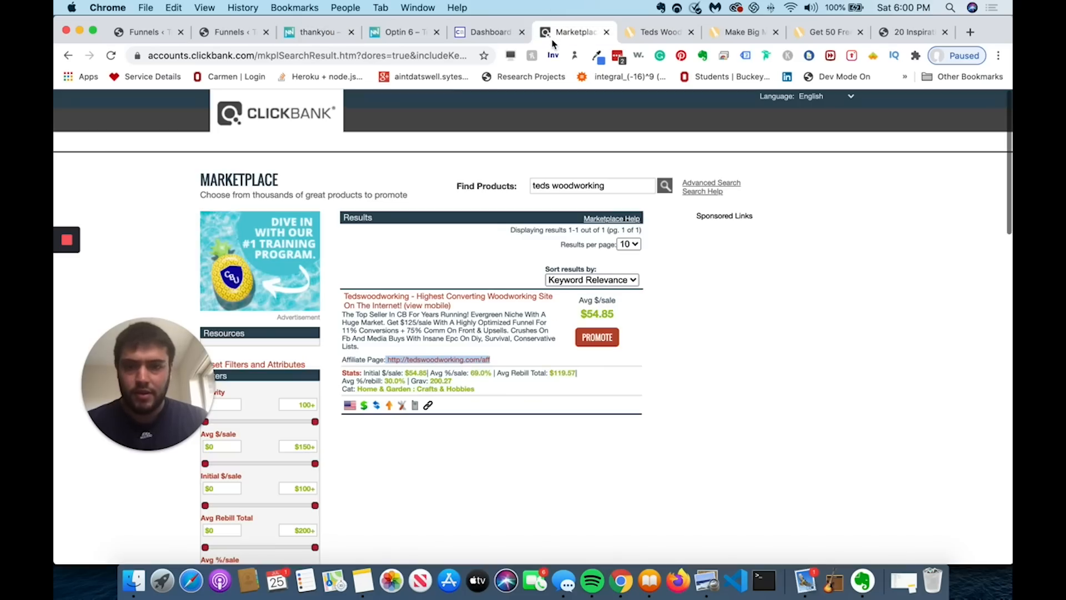
- Promote the Ted's Woodworking product with the account nickname and copy its generated HopLink
{"action": "left_click", "coordinate": [595, 339]}
{"action": "left_click", "coordinate": [227, 144]}
{"action": "left_click", "coordinate": [231, 170]}
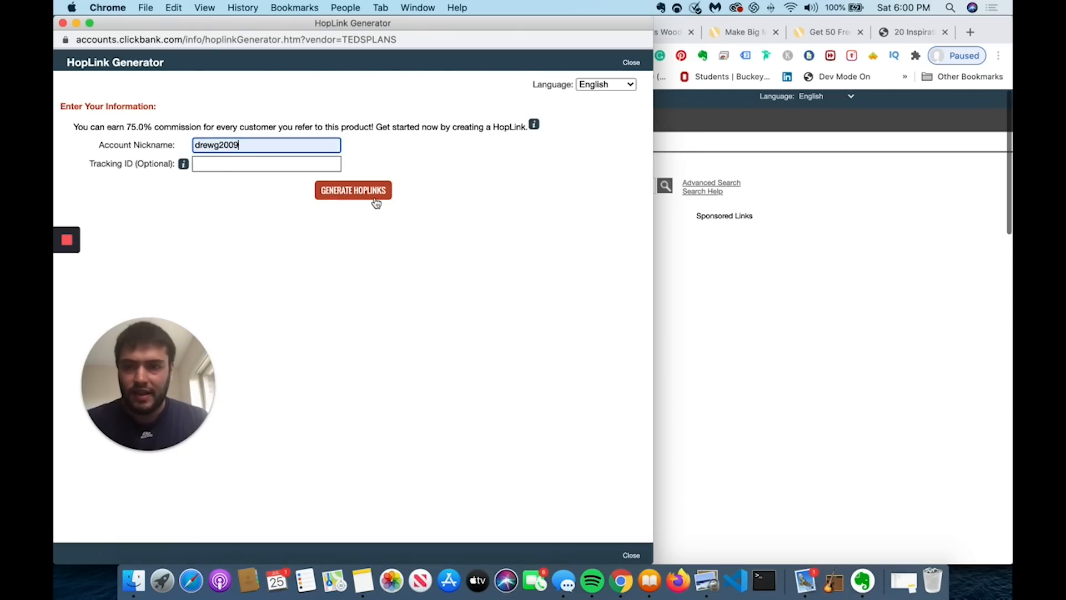
{"action": "left_click", "coordinate": [375, 201]}
{"action": "left_click", "coordinate": [591, 284]}
- Replace the button's link with the copied HopLink and save the button settings
{"action": "left_click", "coordinate": [800, 148]}
{"action": "left_click", "coordinate": [230, 33]}
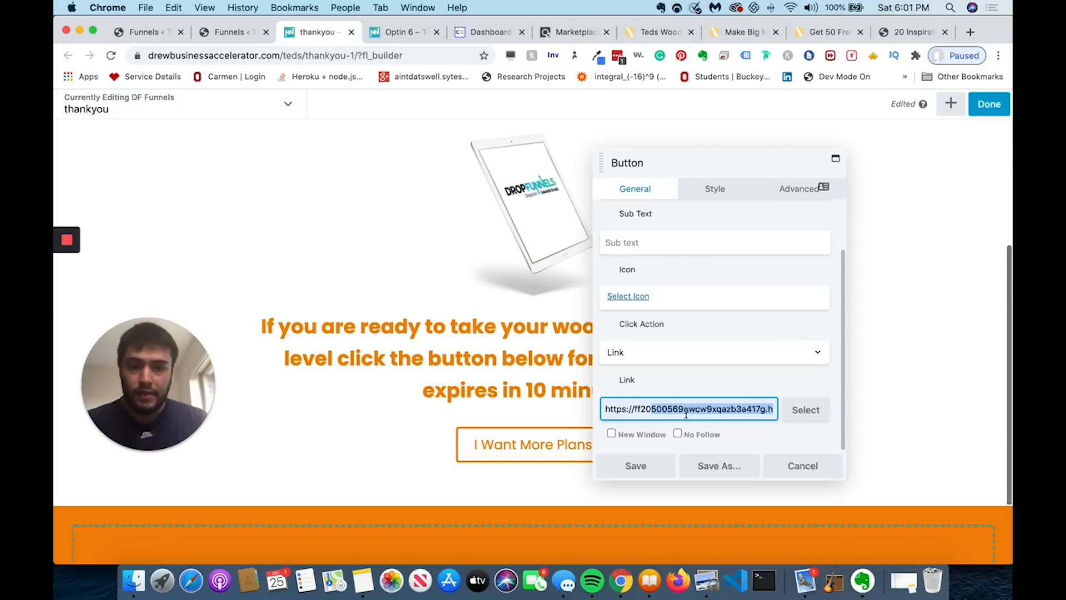
{"action": "triple_click", "coordinate": [686, 411]}
{"action": "key", "text": "BackSpace"}
{"action": "key", "text": "super+v"}
{"action": "left_click", "coordinate": [654, 465]}
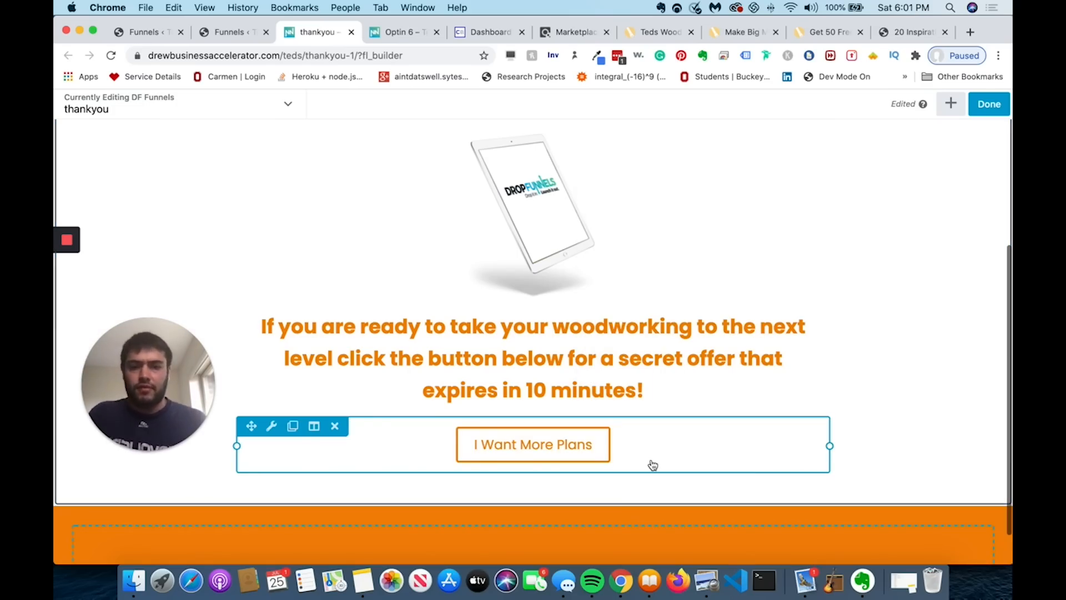
- Finish editing, publish the thank-you page, and scroll through it live at /teds/thankyou-1/
{"action": "scroll", "coordinate": [653, 465], "scroll_direction": "up", "scroll_amount": 5}
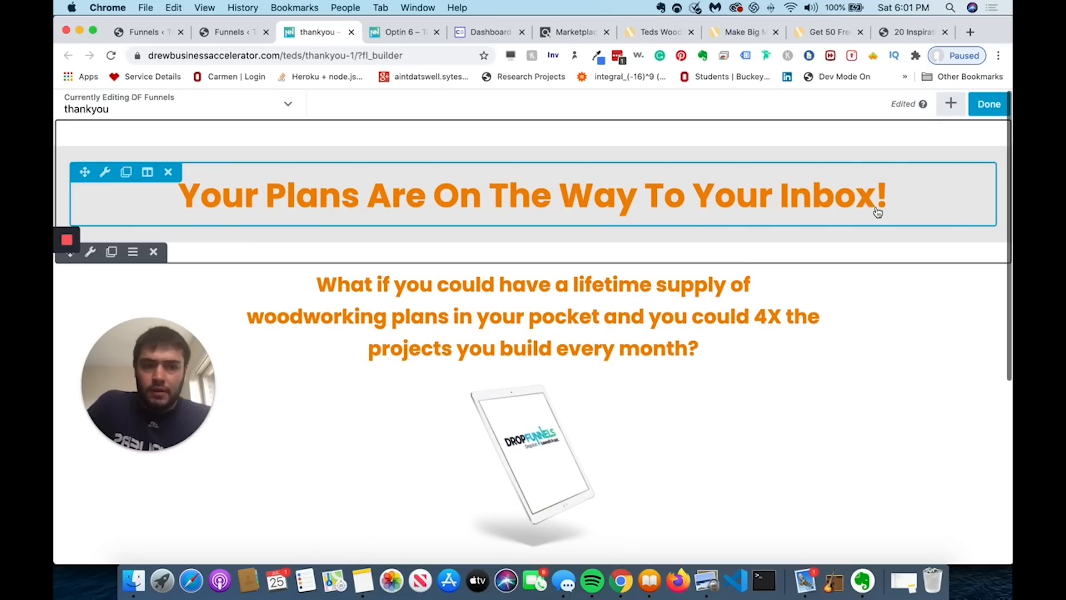
{"action": "left_click", "coordinate": [989, 105]}
{"action": "left_click", "coordinate": [928, 104]}
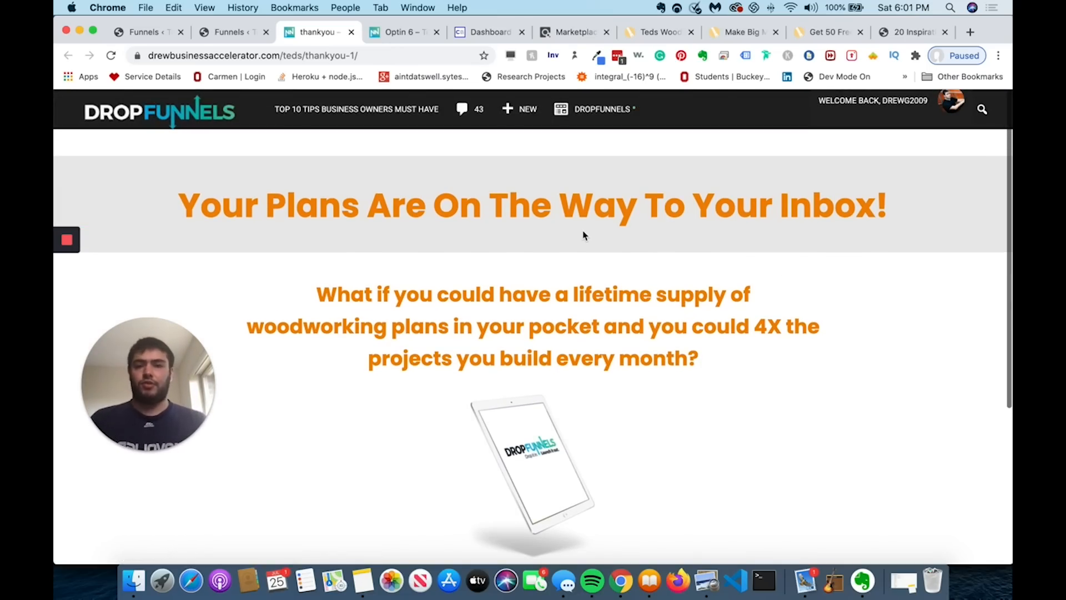
{"action": "scroll", "coordinate": [583, 235], "scroll_direction": "down", "scroll_amount": 2}
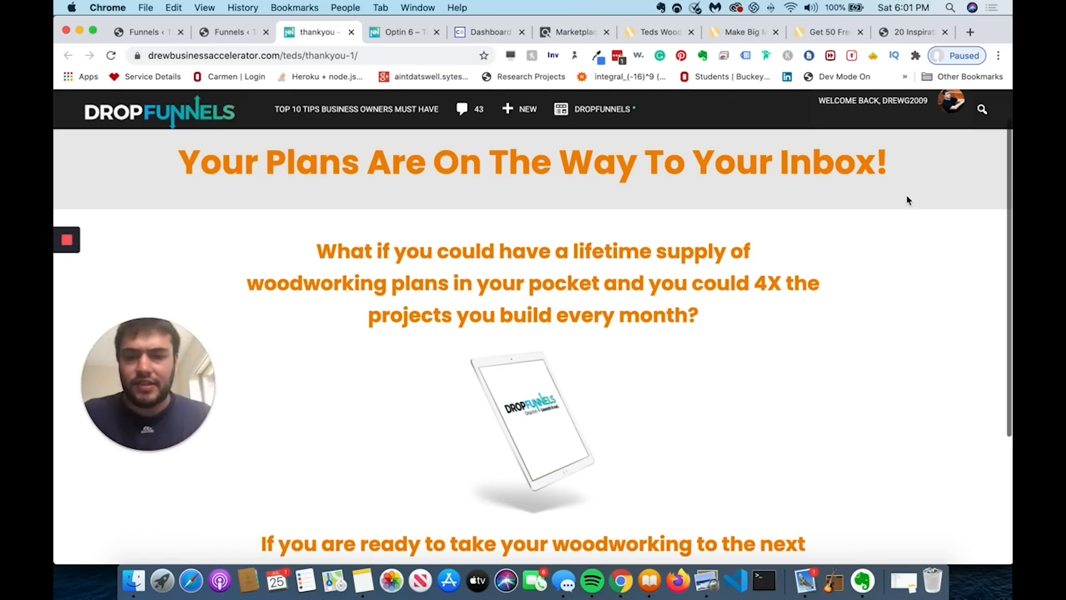
- Trim the address back to /teds/ to load the funnel's live opt-in page
{"action": "left_click", "coordinate": [404, 55]}
{"action": "key", "text": "BackSpace"}
{"action": "key", "text": "BackSpace"}
{"action": "key", "text": "BackSpace"}
{"action": "key", "text": "BackSpace"}
{"action": "key", "text": "BackSpace"}
{"action": "key", "text": "BackSpace"}
{"action": "key", "text": "BackSpace"}
{"action": "key", "text": "BackSpace"}
{"action": "key", "text": "BackSpace"}
{"action": "key", "text": "BackSpace"}
{"action": "key", "text": "BackSpace"}
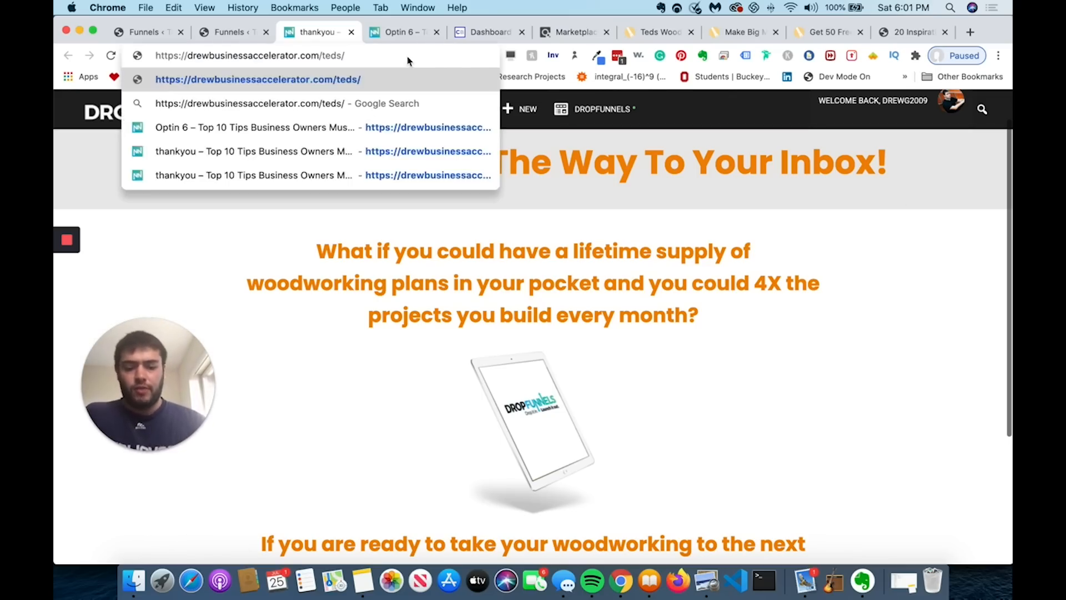
{"action": "key", "text": "Return"}
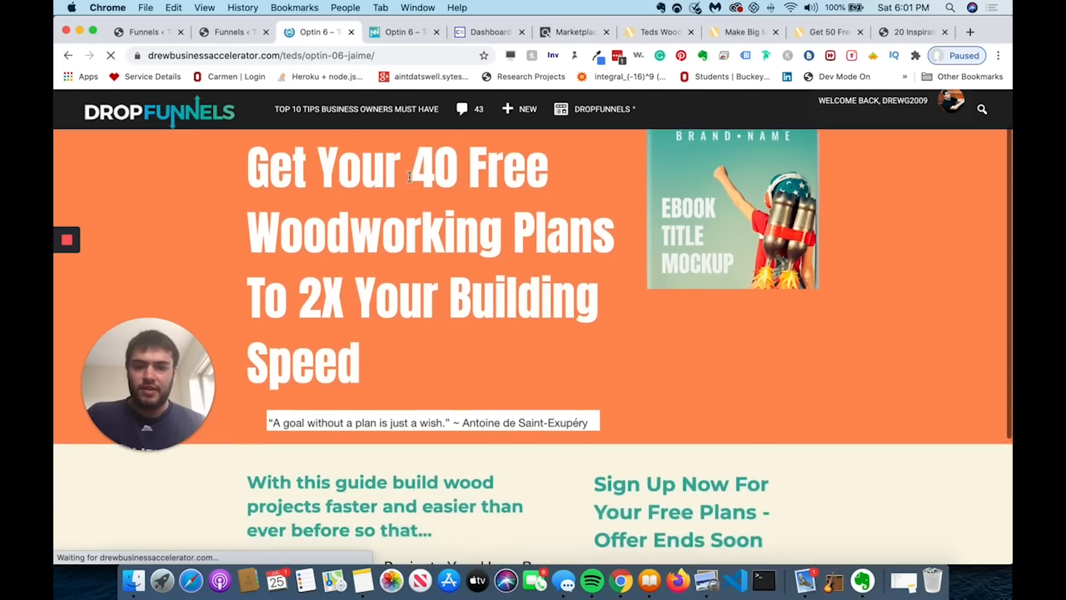
{"action": "scroll", "coordinate": [413, 171], "scroll_direction": "down", "scroll_amount": 5}
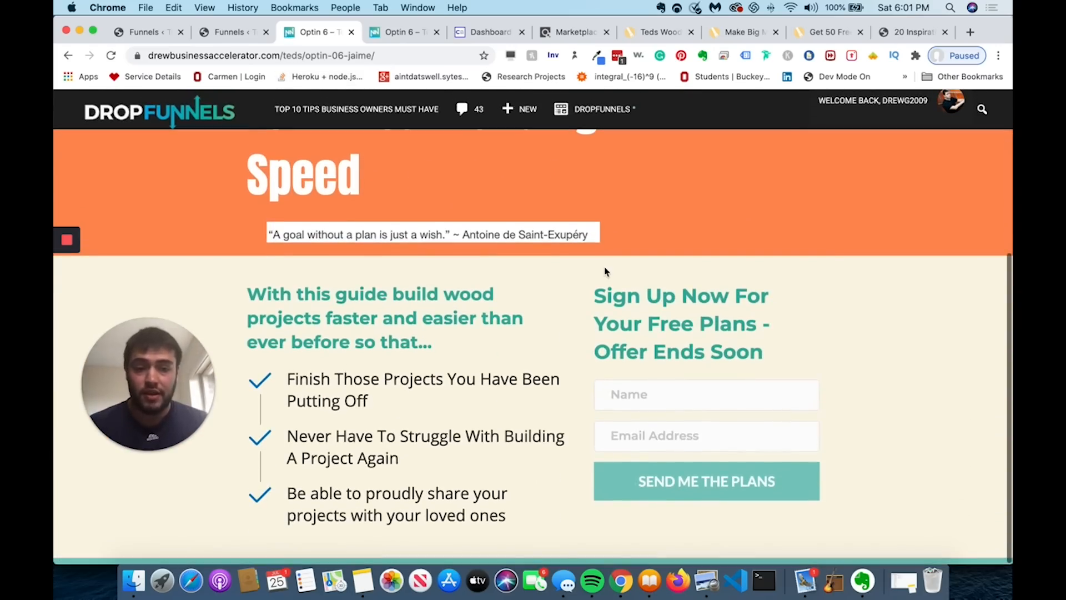
- Fill the opt-in form with a saved name and a typed e-mail address, then submit it
{"action": "left_click", "coordinate": [619, 390]}
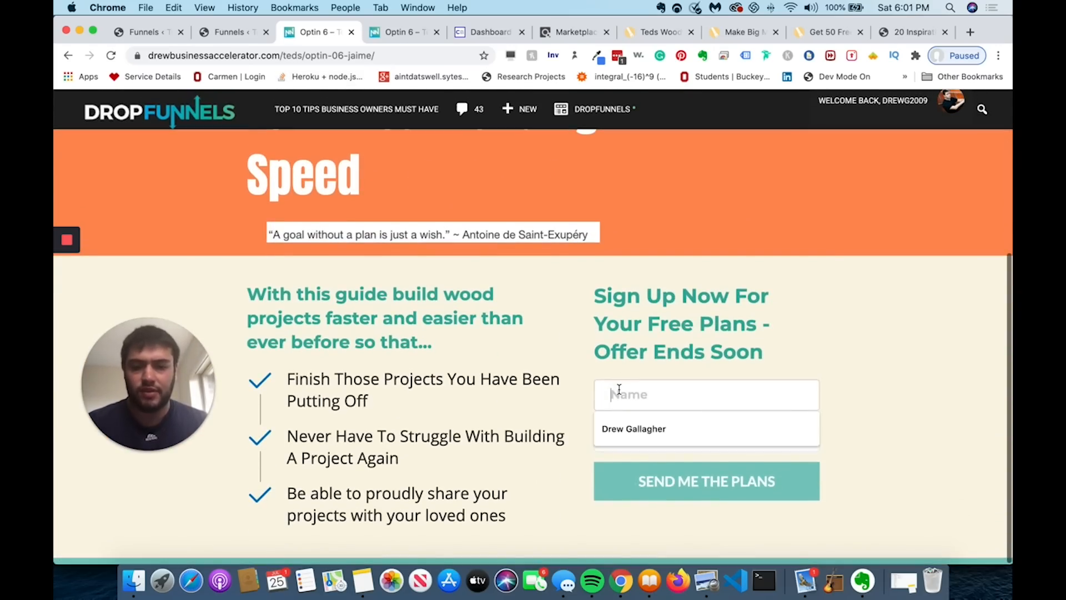
{"action": "left_click", "coordinate": [618, 421]}
{"action": "left_click", "coordinate": [615, 433]}
{"action": "left_click", "coordinate": [624, 502]}
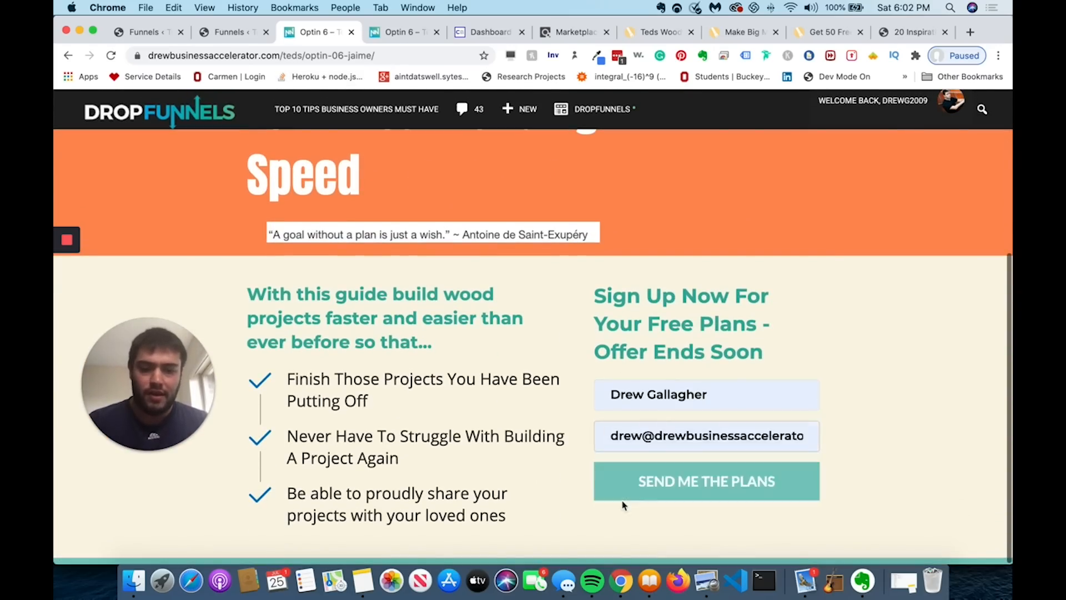
{"action": "triple_click", "coordinate": [644, 438]}
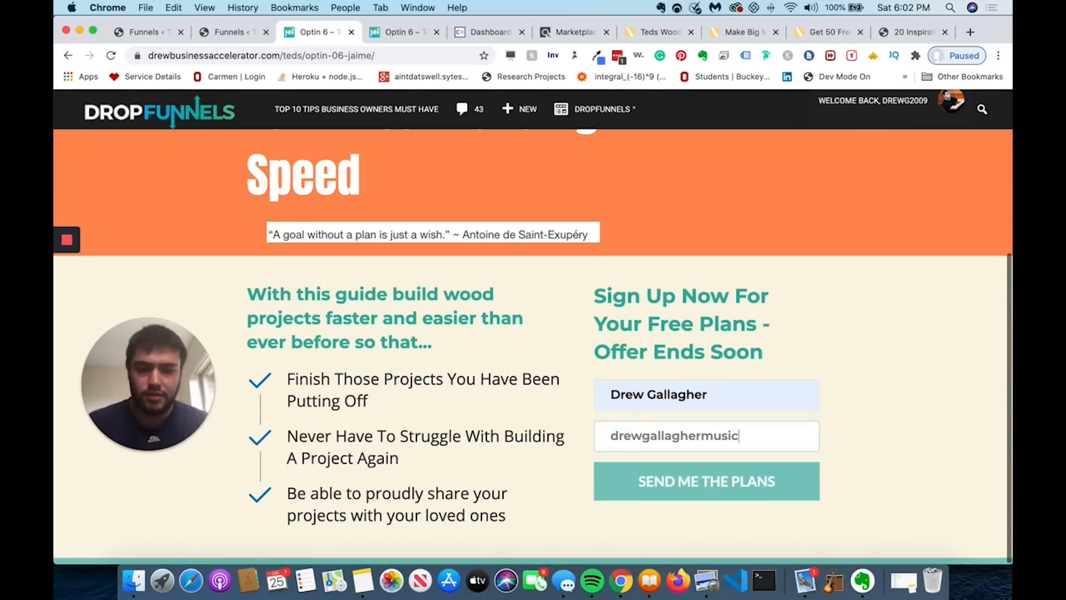
{"action": "left_click", "coordinate": [661, 473]}
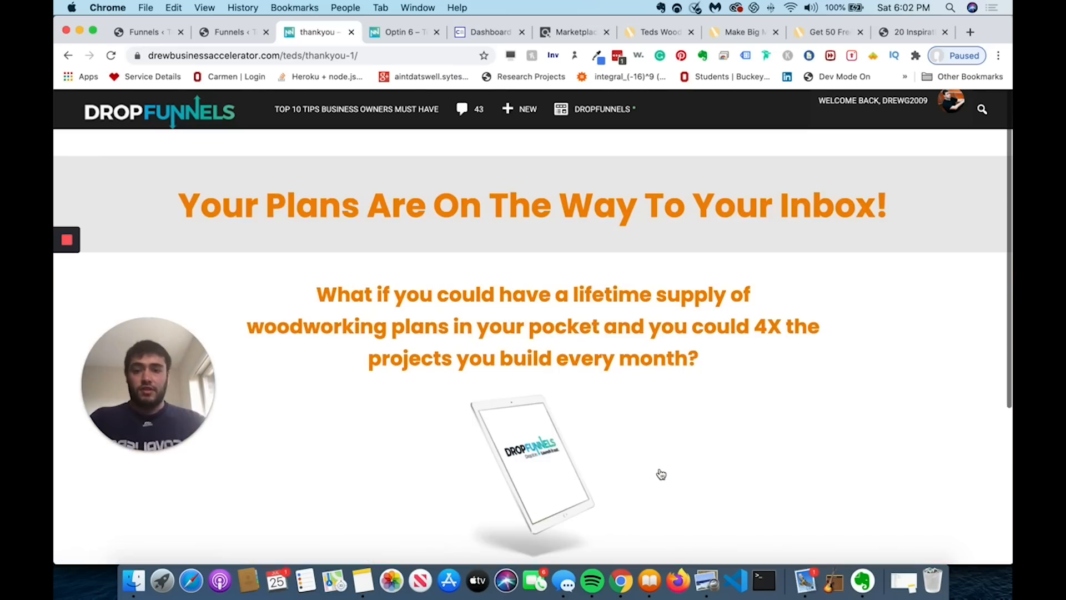
- Test the I Want More Plans link, then close the Teds Woodworking sales page
{"action": "scroll", "coordinate": [657, 474], "scroll_direction": "down", "scroll_amount": 3}
{"action": "left_click", "coordinate": [555, 524]}
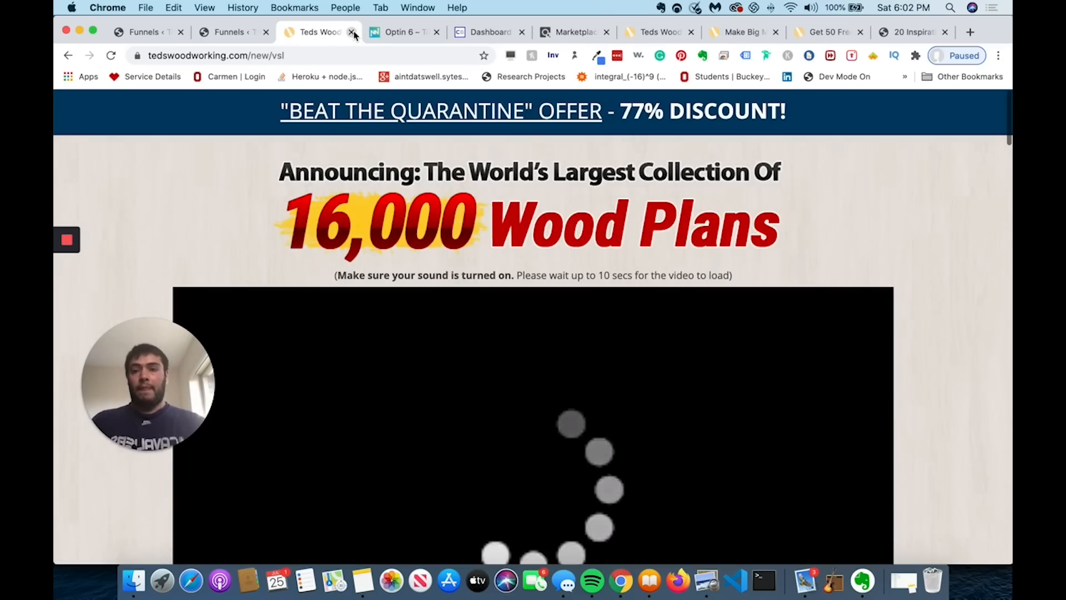
{"action": "left_click", "coordinate": [351, 32]}
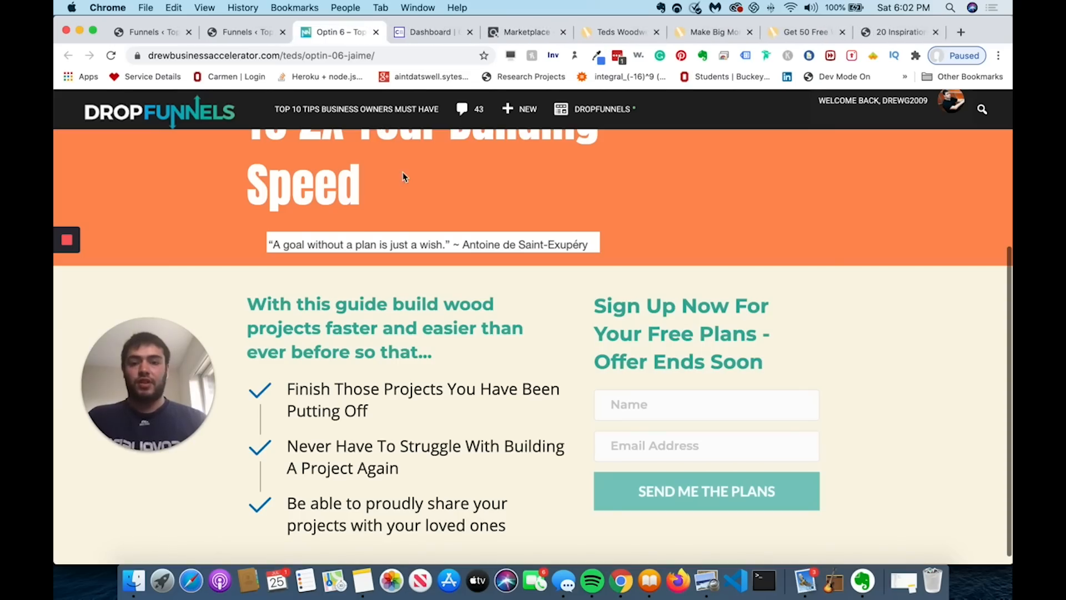
{"action": "scroll", "coordinate": [401, 172], "scroll_direction": "up", "scroll_amount": 2}
{"action": "scroll", "coordinate": [402, 172], "scroll_direction": "up", "scroll_amount": 3}
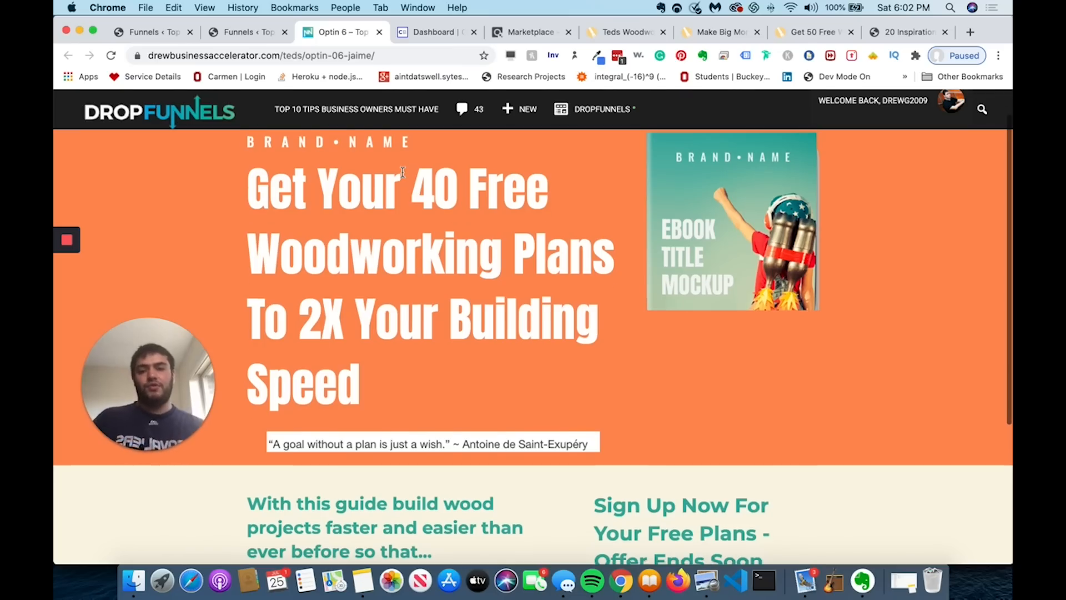
{"action": "scroll", "coordinate": [403, 172], "scroll_direction": "up", "scroll_amount": 1}
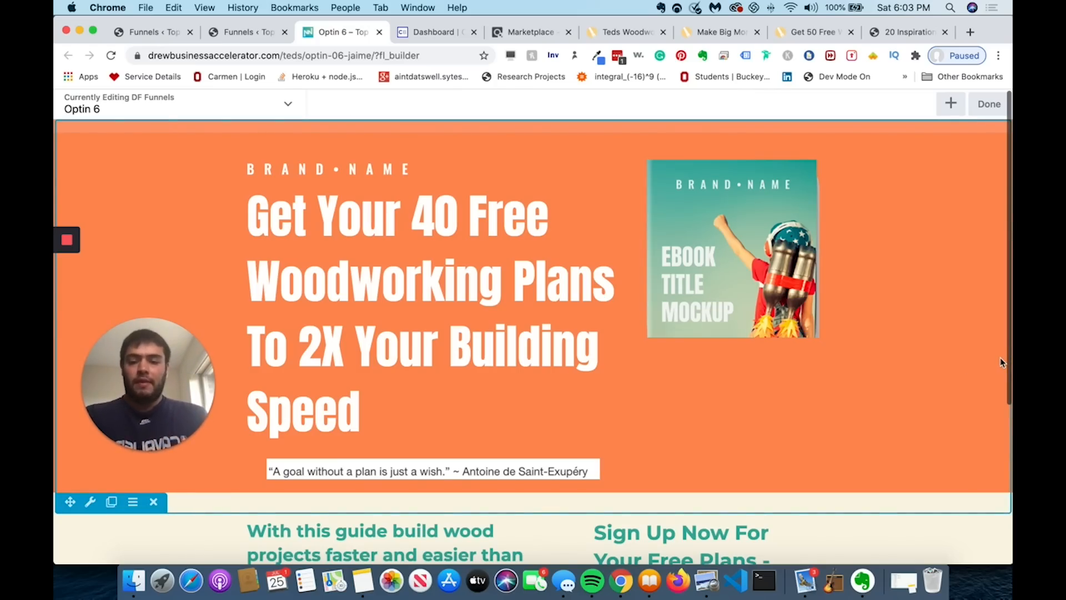
{"action": "key", "text": "r"}
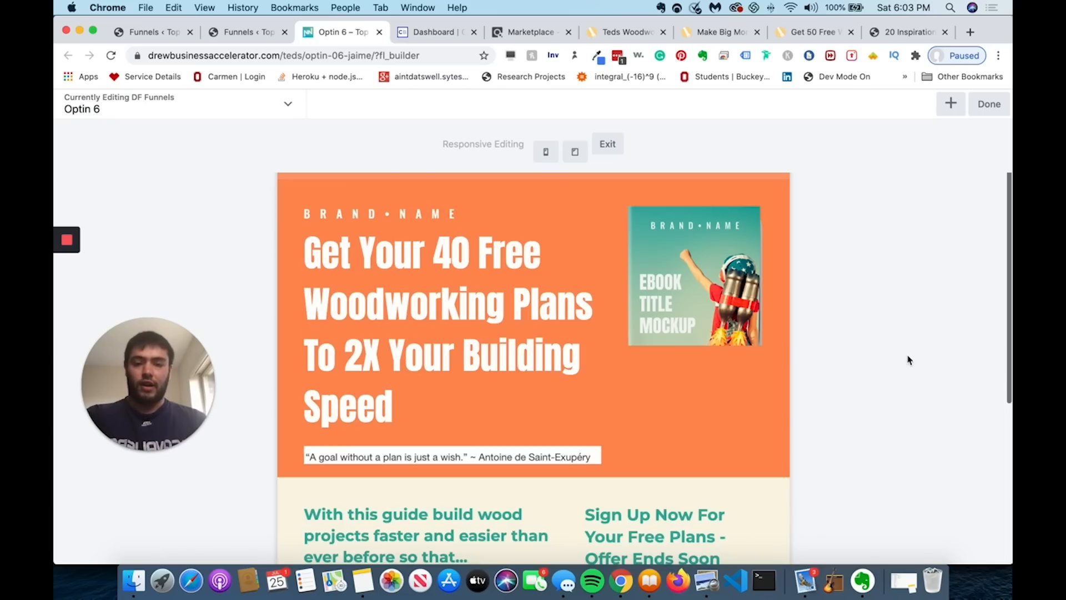
{"action": "key", "text": "r"}
{"action": "scroll", "coordinate": [580, 201], "scroll_direction": "down", "scroll_amount": 3}
{"action": "scroll", "coordinate": [580, 201], "scroll_direction": "down", "scroll_amount": 7}
{"action": "scroll", "coordinate": [581, 199], "scroll_direction": "up", "scroll_amount": 1}
{"action": "scroll", "coordinate": [581, 200], "scroll_direction": "up", "scroll_amount": 10}
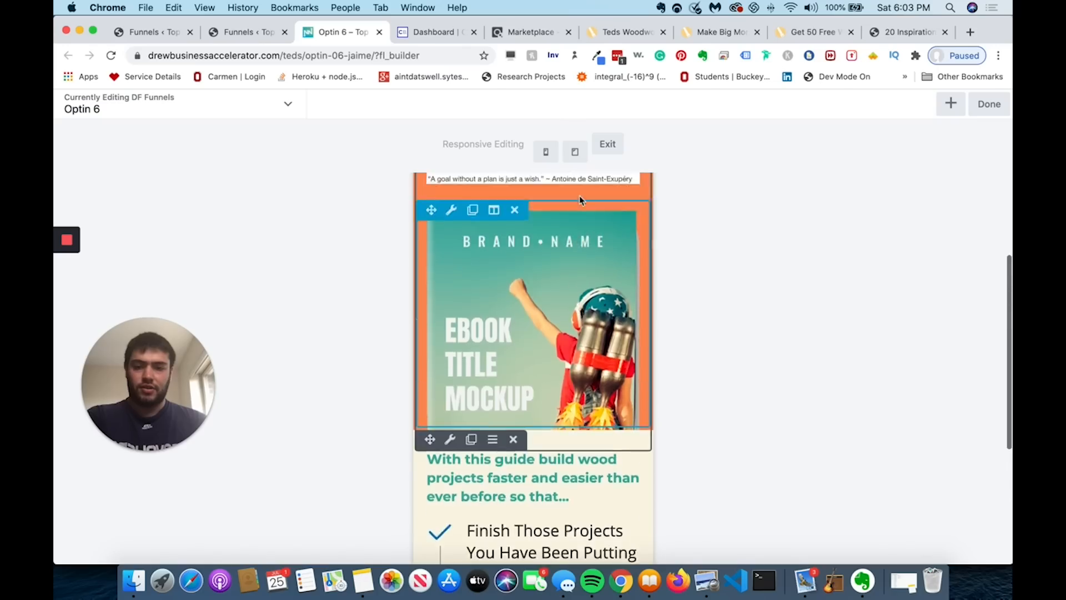
{"action": "scroll", "coordinate": [599, 468], "scroll_direction": "down", "scroll_amount": 8}
{"action": "scroll", "coordinate": [602, 487], "scroll_direction": "up", "scroll_amount": 6}
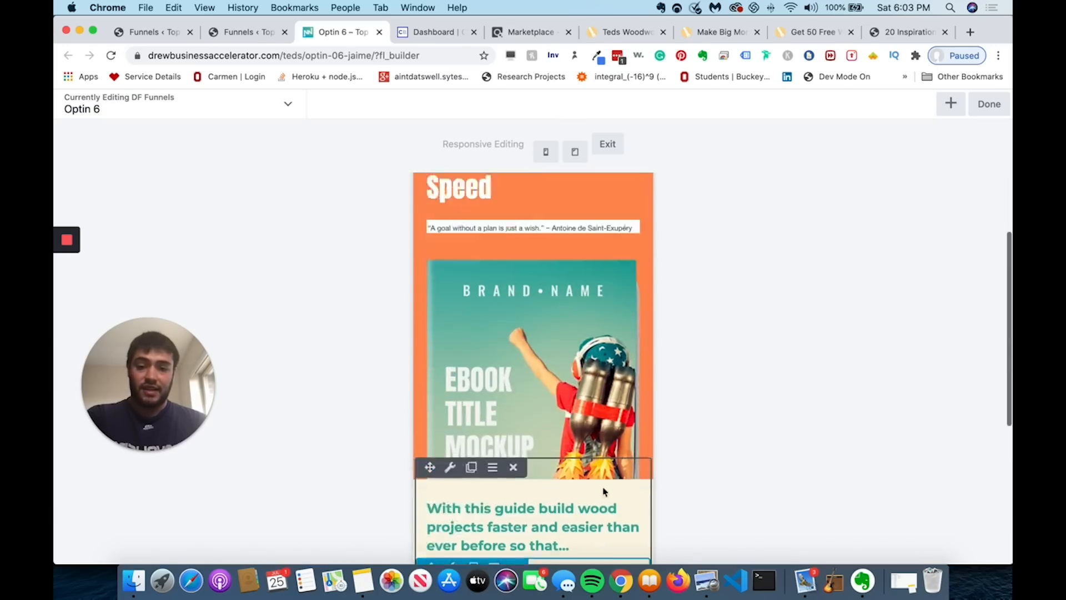
{"action": "key", "text": "r"}
{"action": "scroll", "coordinate": [596, 283], "scroll_direction": "down", "scroll_amount": 5}
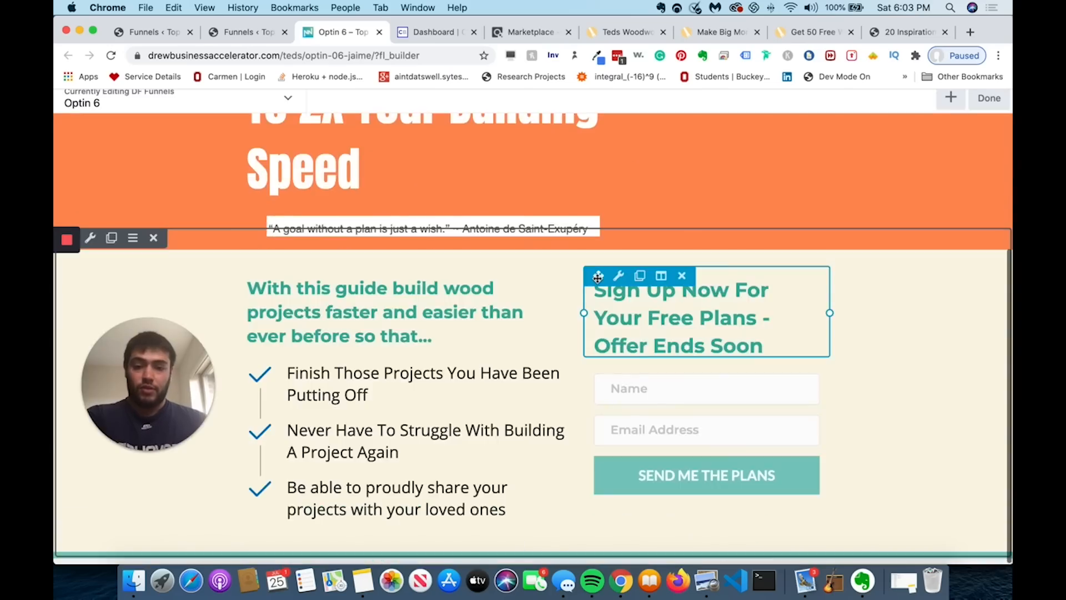
{"action": "scroll", "coordinate": [597, 283], "scroll_direction": "up", "scroll_amount": 5}
{"action": "key", "text": "r"}
{"action": "key", "text": "r"}
{"action": "scroll", "coordinate": [627, 269], "scroll_direction": "down", "scroll_amount": 6}
{"action": "scroll", "coordinate": [595, 196], "scroll_direction": "up", "scroll_amount": 2}
{"action": "key", "text": "r"}
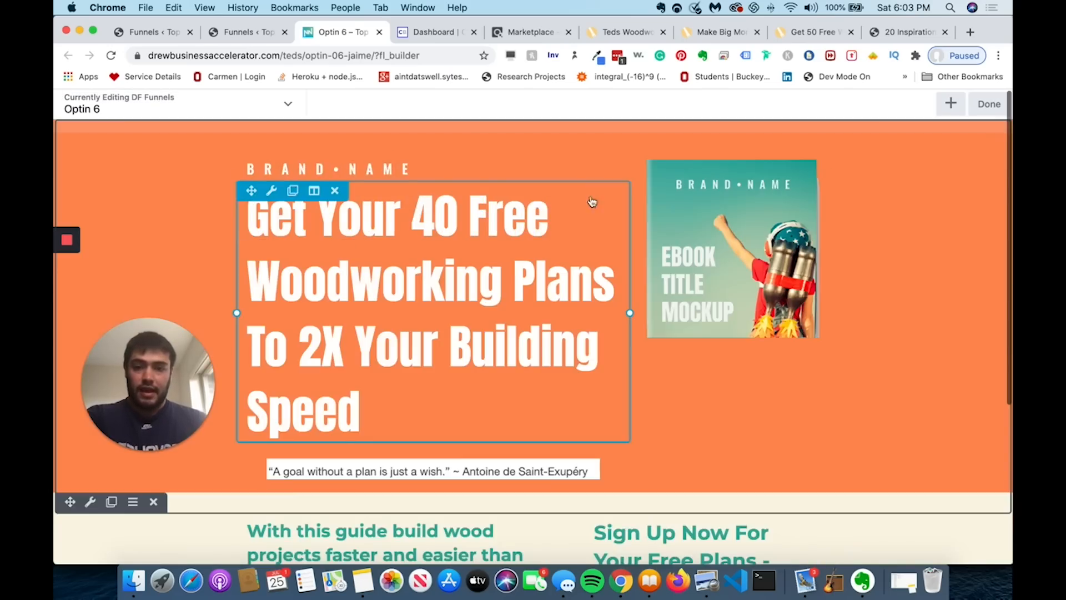
{"action": "scroll", "coordinate": [638, 300], "scroll_direction": "down", "scroll_amount": 5}
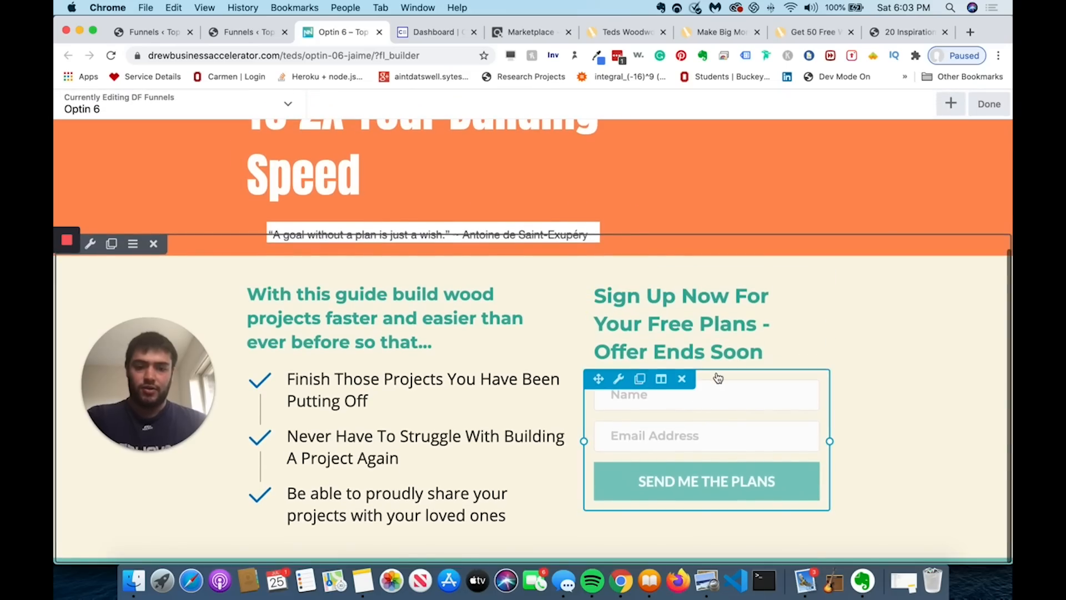
{"action": "left_click", "coordinate": [690, 398]}
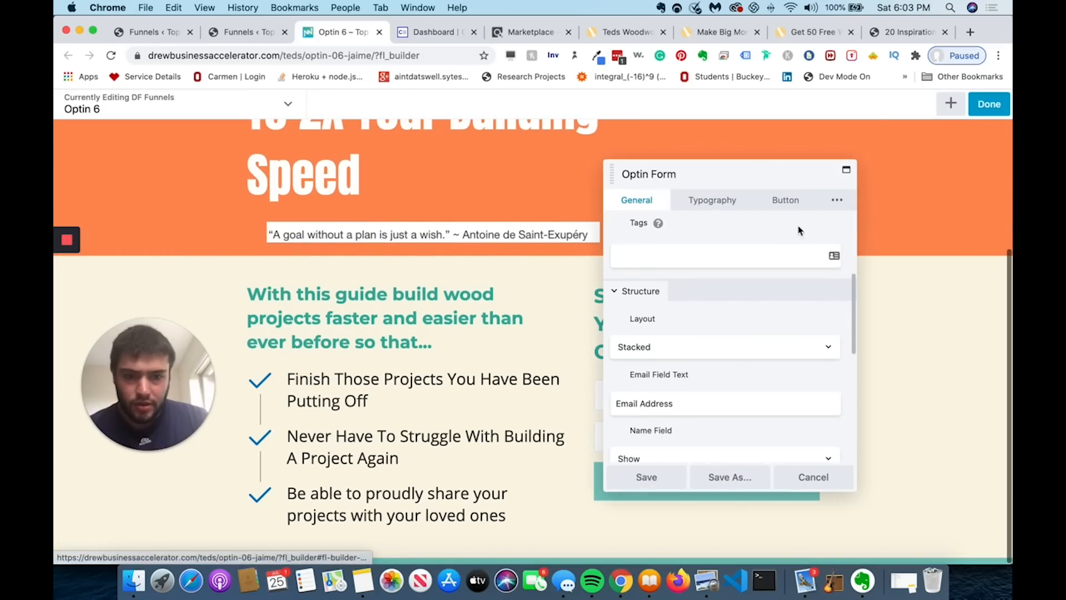
- Change the opt-in form's Visibility Breakpoint from Large & Medium Devices Only to Always and save
{"action": "scroll", "coordinate": [800, 216], "scroll_direction": "down", "scroll_amount": 4}
{"action": "left_click", "coordinate": [831, 206]}
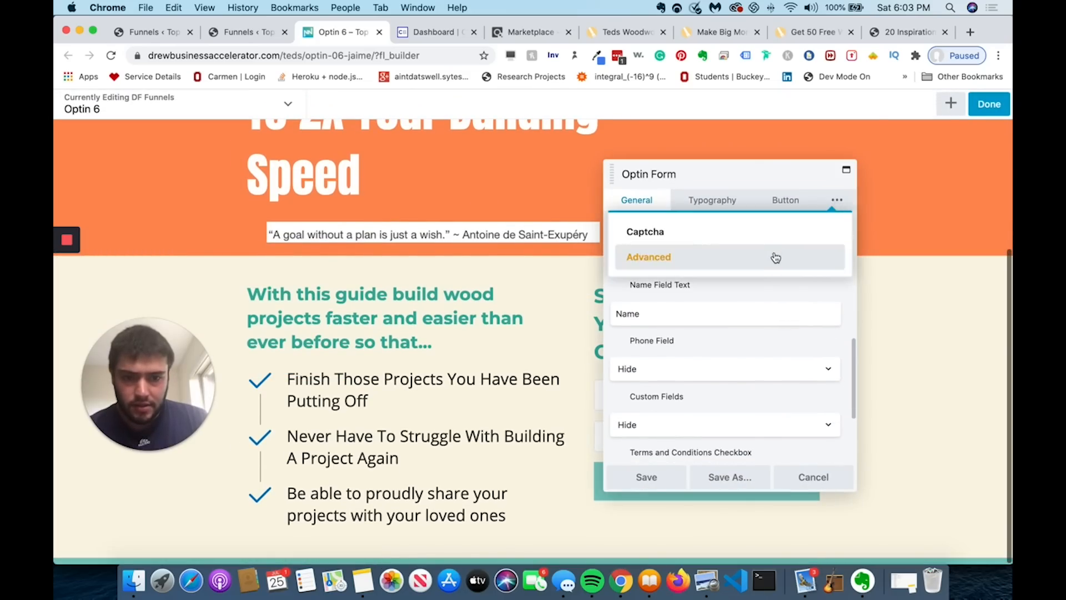
{"action": "left_click", "coordinate": [773, 255]}
{"action": "scroll", "coordinate": [628, 343], "scroll_direction": "up", "scroll_amount": 5}
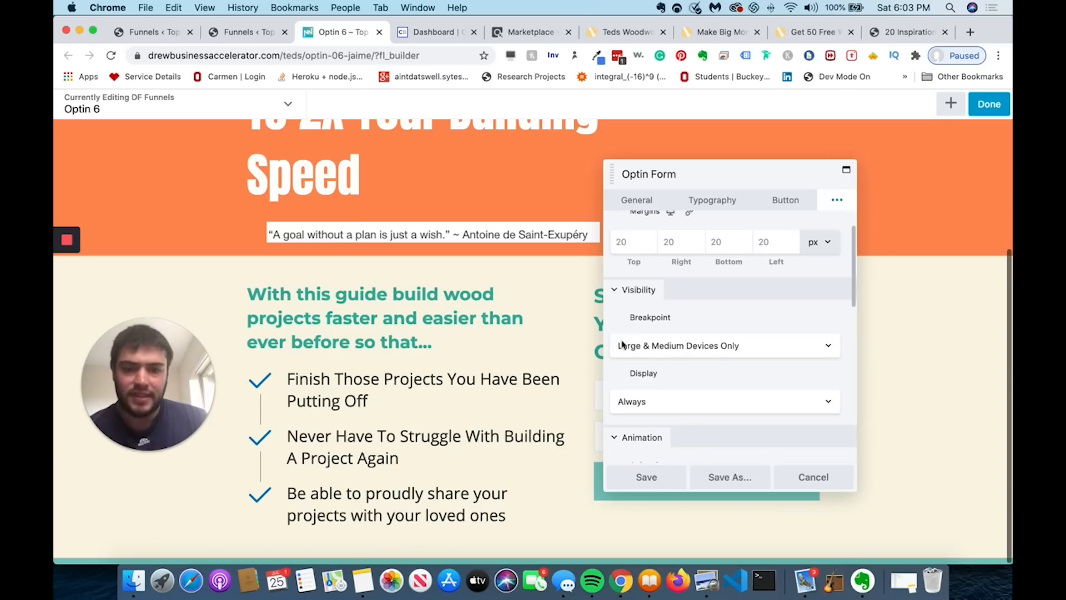
{"action": "left_click", "coordinate": [643, 352]}
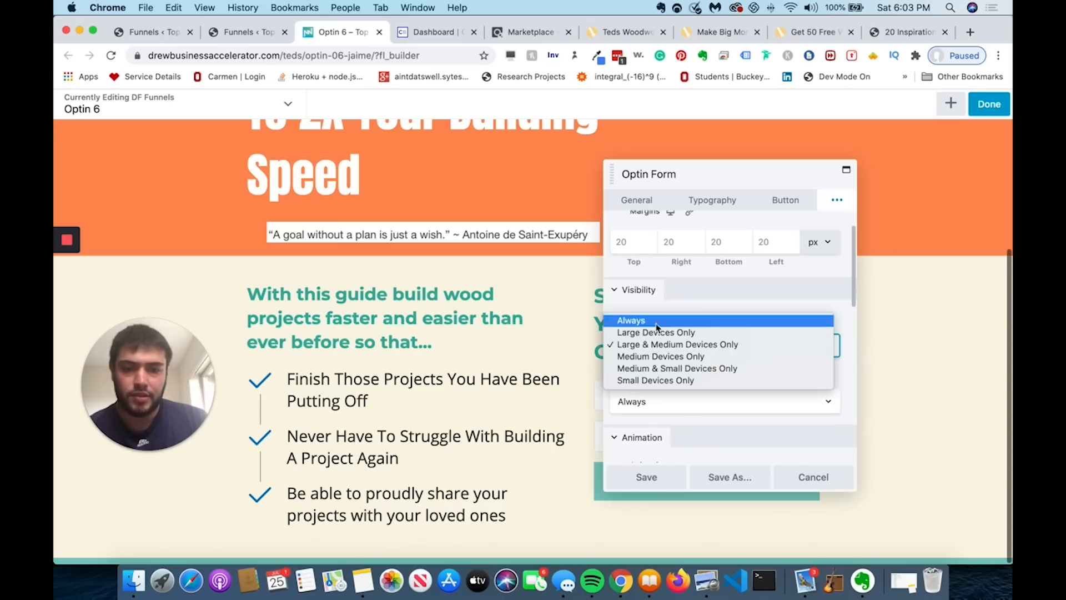
{"action": "left_click", "coordinate": [655, 321]}
{"action": "left_click", "coordinate": [647, 478]}
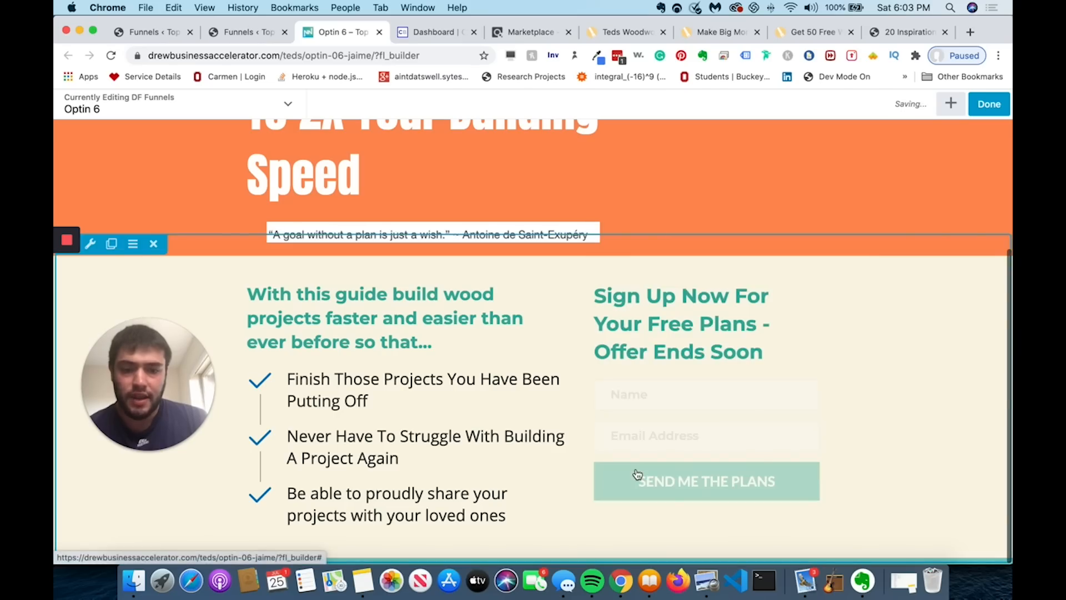
{"action": "scroll", "coordinate": [703, 325], "scroll_direction": "up", "scroll_amount": 2}
{"action": "scroll", "coordinate": [704, 325], "scroll_direction": "up", "scroll_amount": 5}
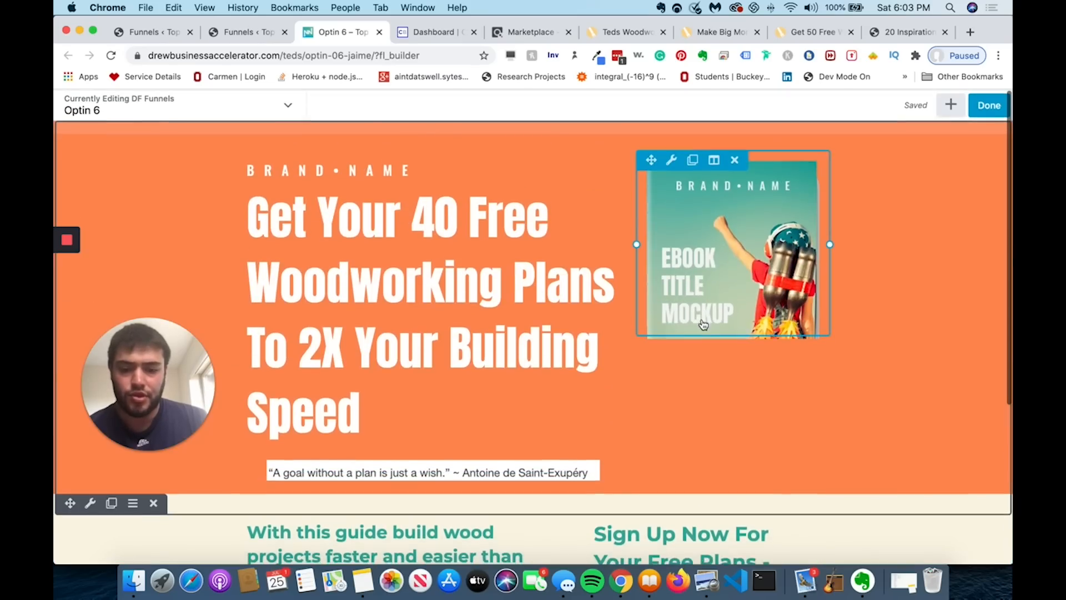
- In Responsive Editing, confirm the mobile view shows the Name and Email form, then exit
{"action": "key", "text": "r"}
{"action": "key", "text": "r"}
{"action": "scroll", "coordinate": [524, 344], "scroll_direction": "down", "scroll_amount": 6}
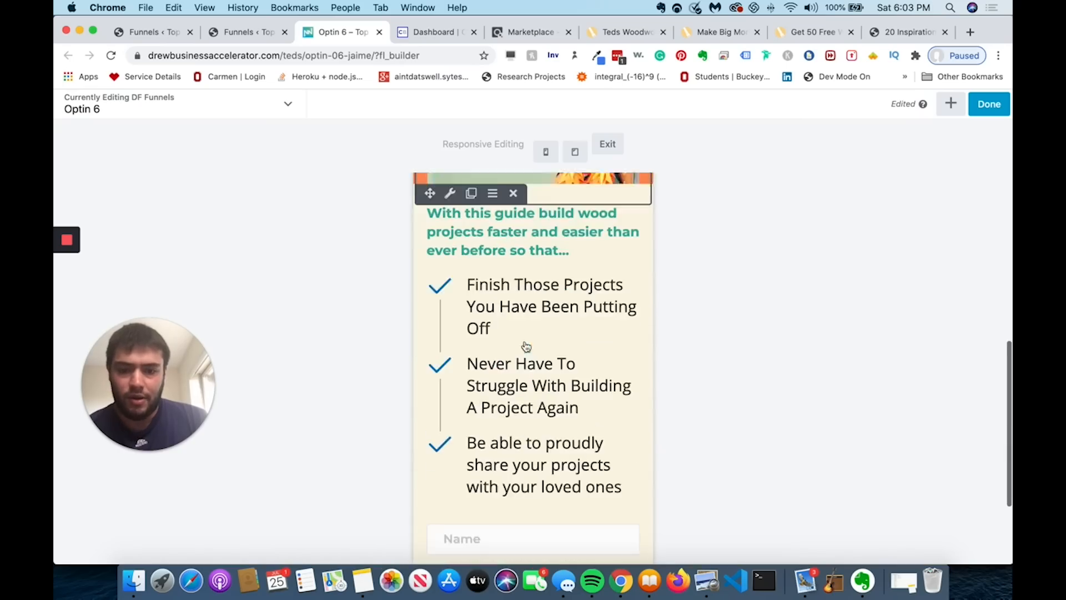
{"action": "scroll", "coordinate": [512, 408], "scroll_direction": "up", "scroll_amount": 8}
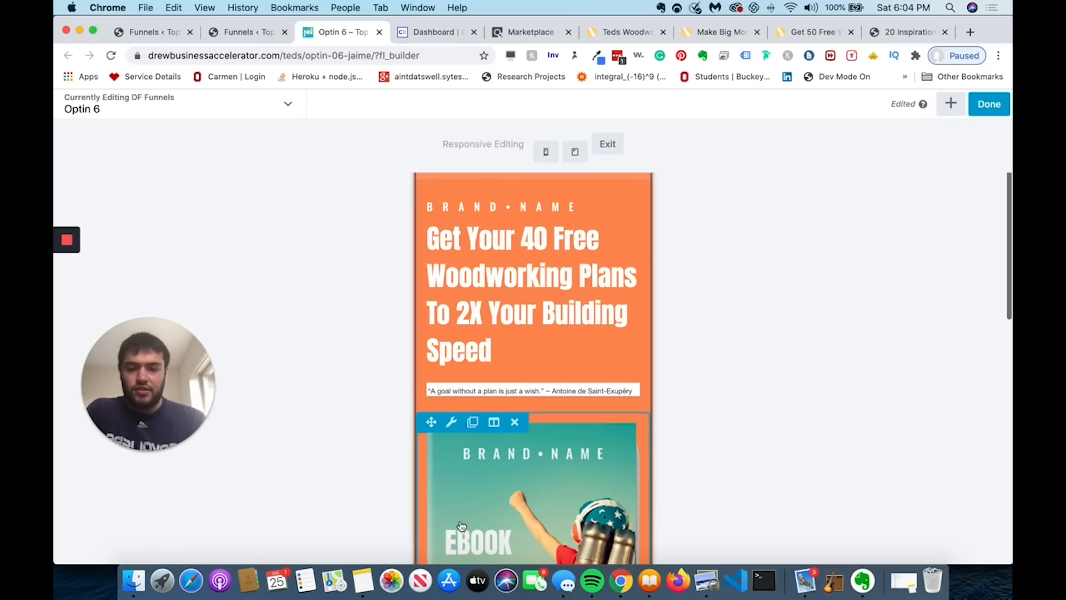
{"action": "scroll", "coordinate": [482, 527], "scroll_direction": "down", "scroll_amount": 1}
{"action": "scroll", "coordinate": [481, 527], "scroll_direction": "down", "scroll_amount": 15}
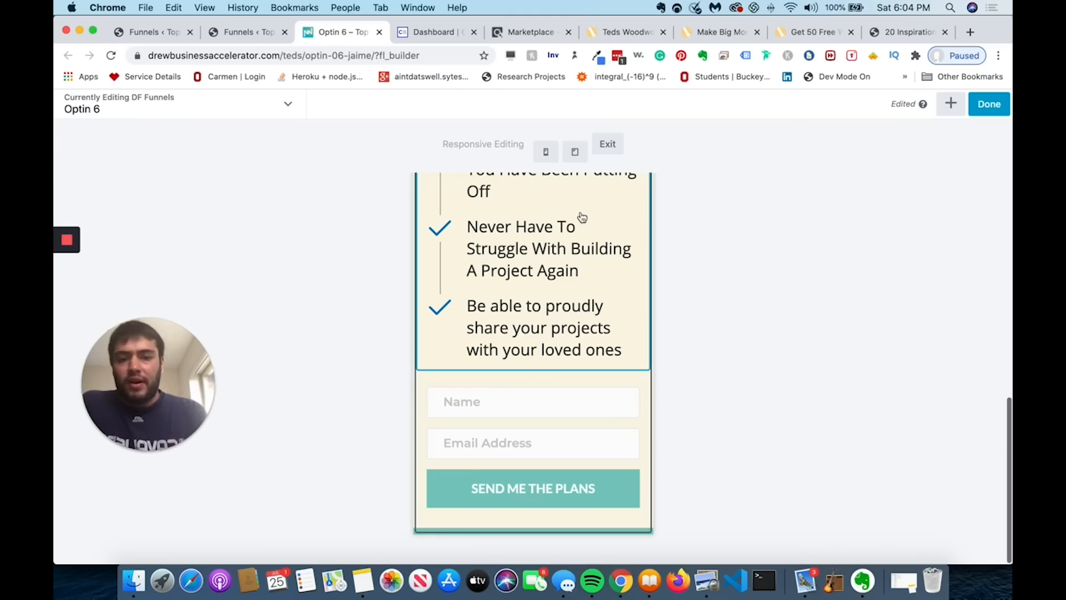
{"action": "scroll", "coordinate": [682, 255], "scroll_direction": "up", "scroll_amount": 5}
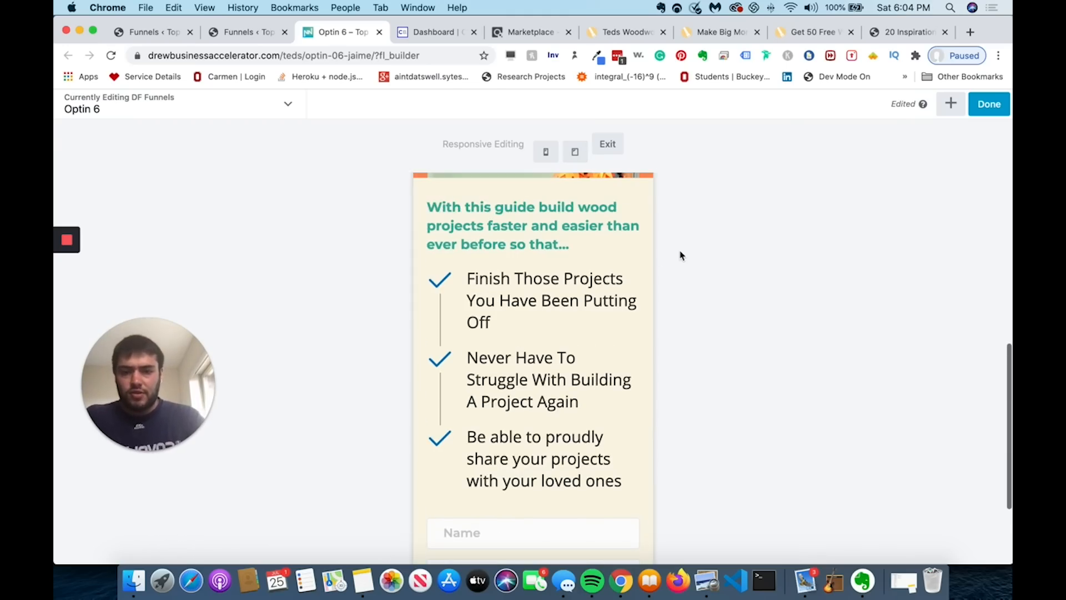
{"action": "left_click", "coordinate": [574, 151]}
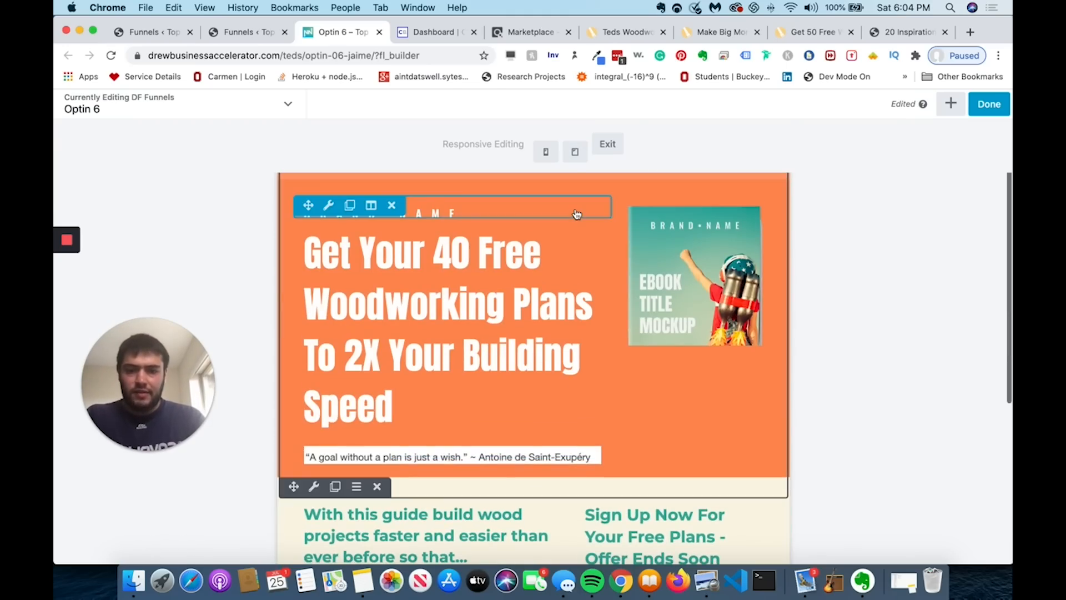
{"action": "left_click", "coordinate": [605, 144]}
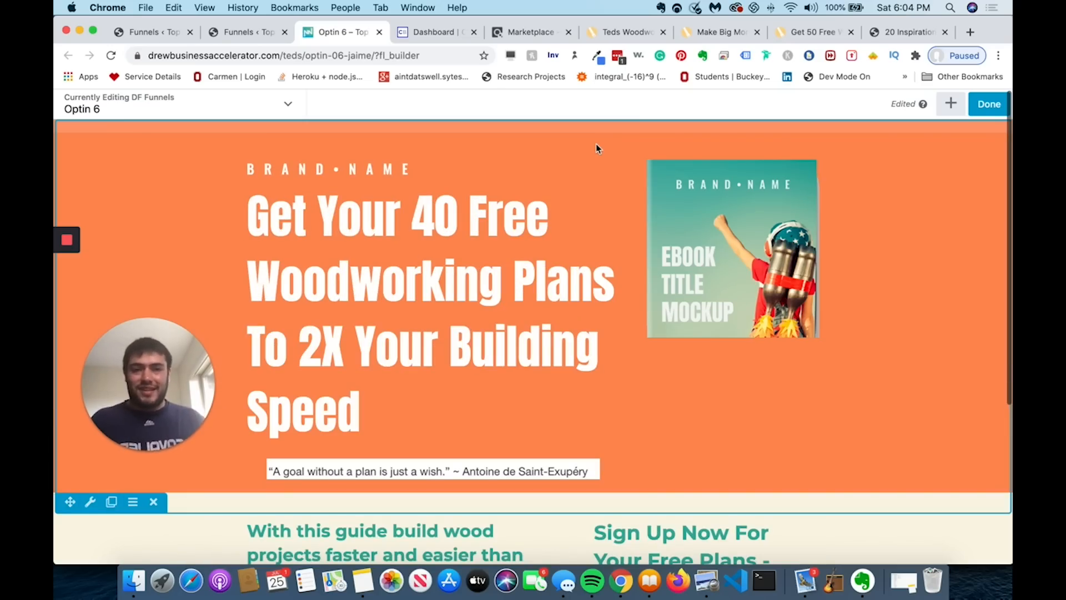
{"action": "scroll", "coordinate": [596, 145], "scroll_direction": "down", "scroll_amount": 4}
{"action": "scroll", "coordinate": [595, 149], "scroll_direction": "down", "scroll_amount": 1}
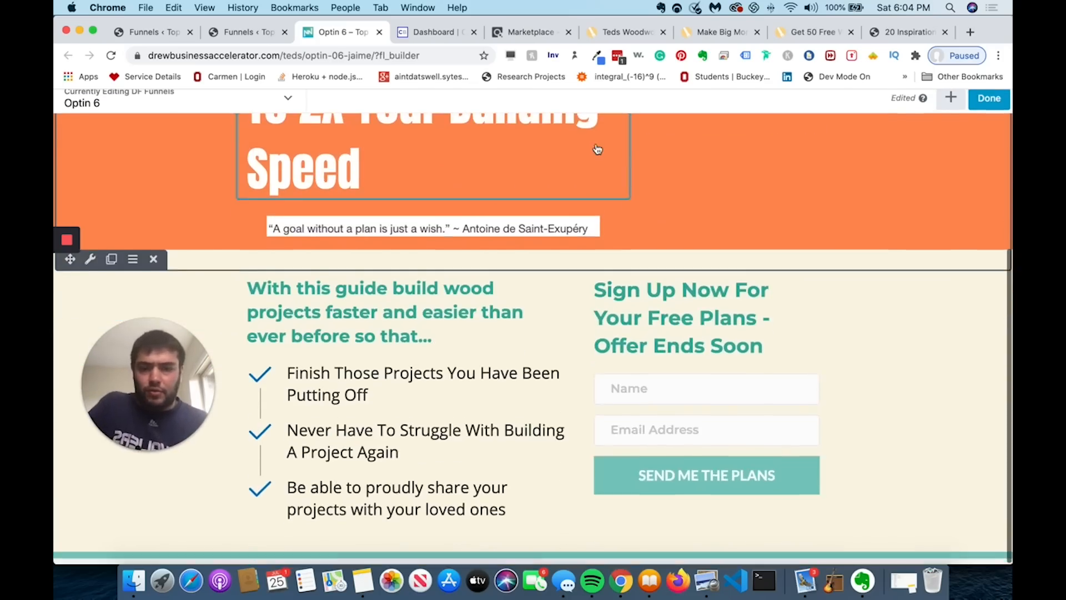
{"action": "scroll", "coordinate": [708, 293], "scroll_direction": "up", "scroll_amount": 4}
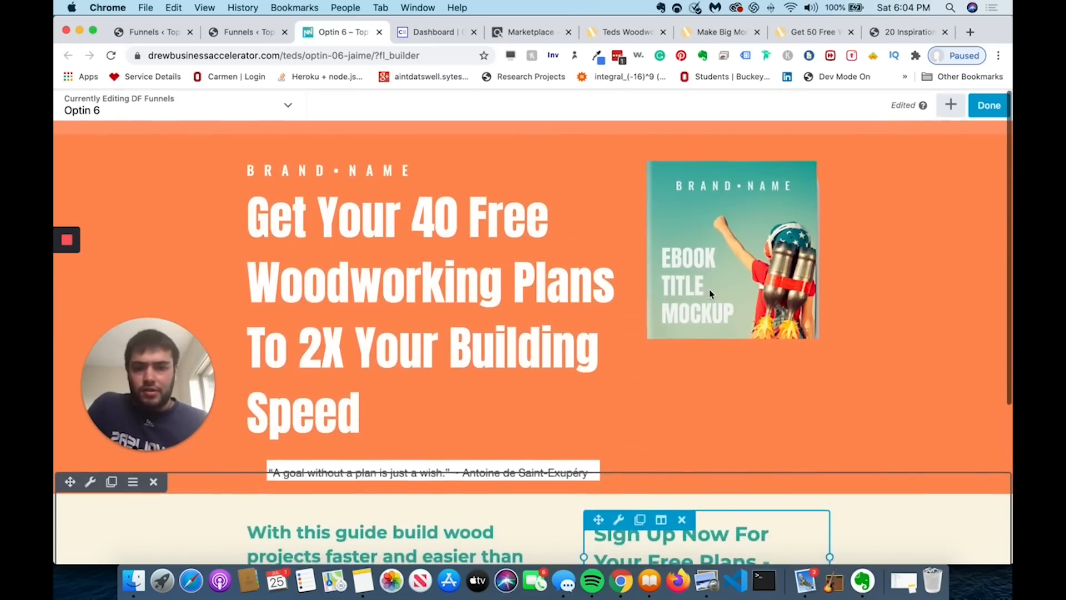
{"action": "scroll", "coordinate": [709, 290], "scroll_direction": "up", "scroll_amount": 1}
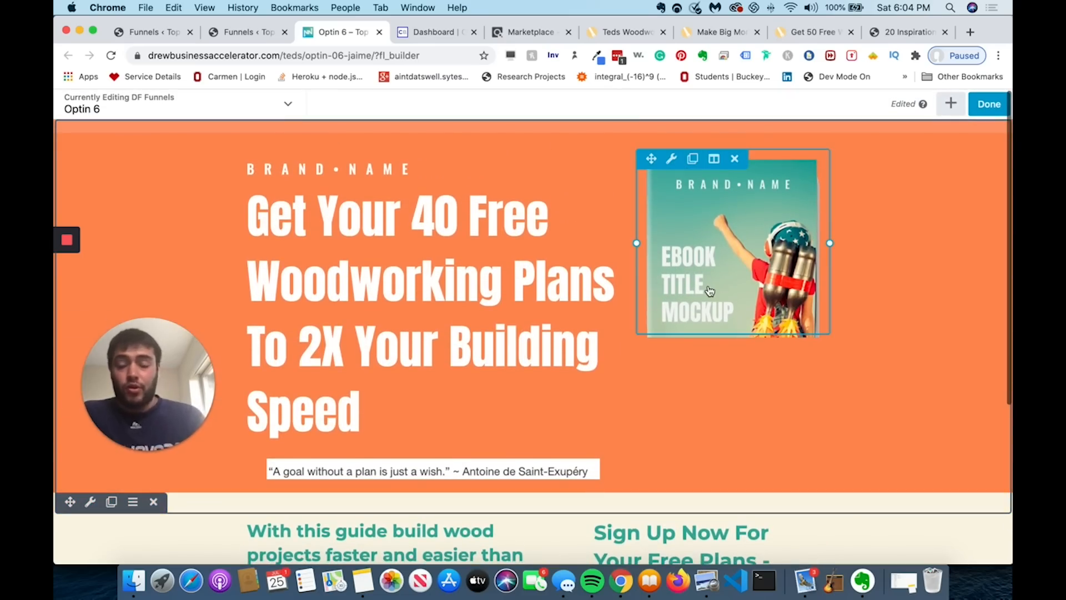
- Preview Optin 6 at phone, tablet and desktop widths, checking the 'Send Me The Plans' form, then continue editing
{"action": "key", "text": "p"}
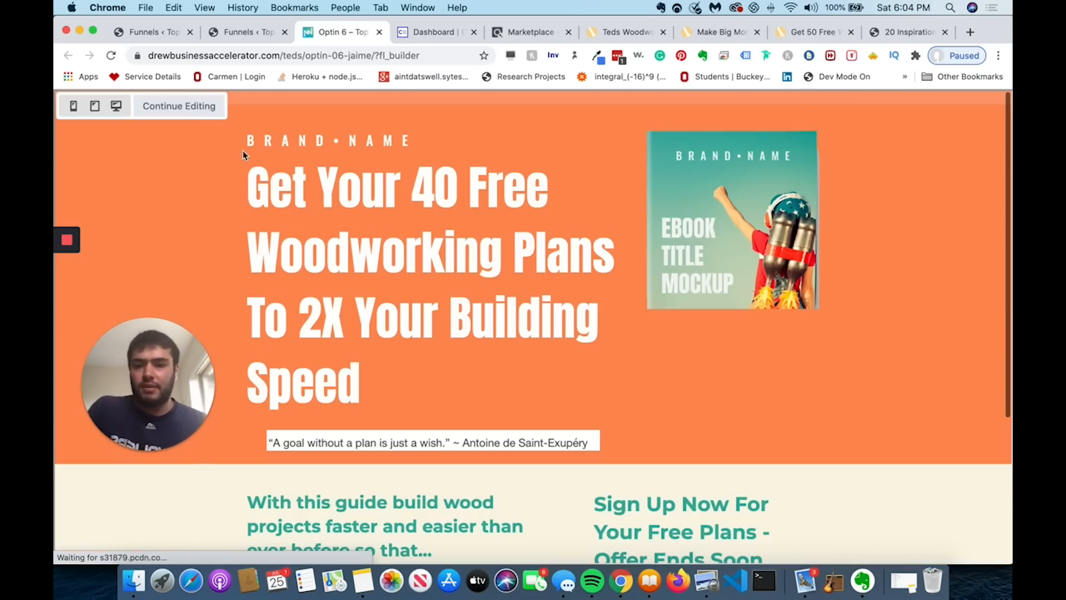
{"action": "left_click", "coordinate": [73, 105]}
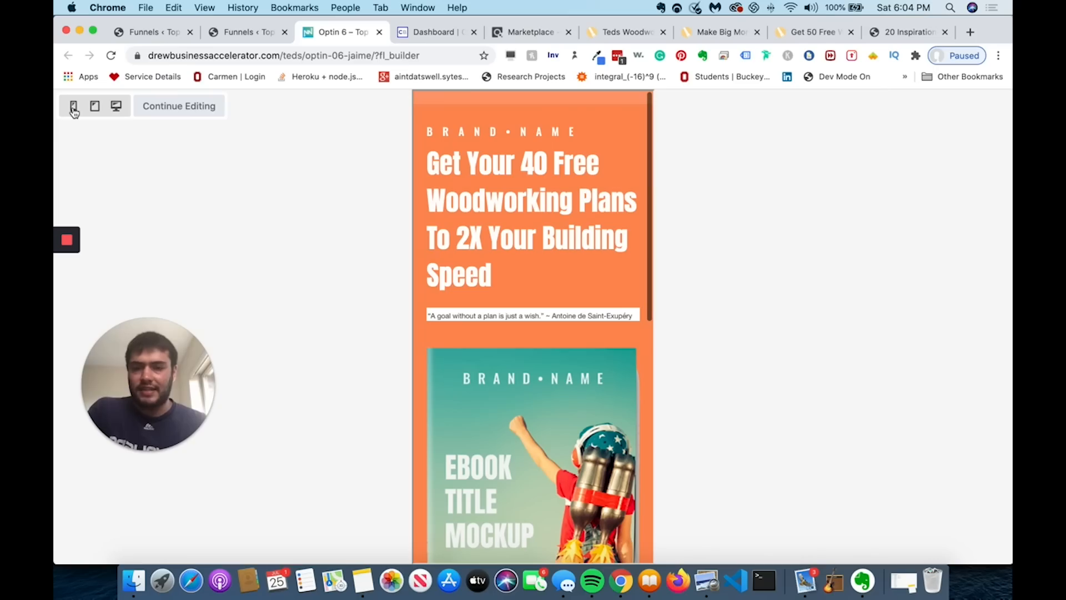
{"action": "scroll", "coordinate": [470, 390], "scroll_direction": "down", "scroll_amount": 3}
{"action": "scroll", "coordinate": [471, 391], "scroll_direction": "down", "scroll_amount": 10}
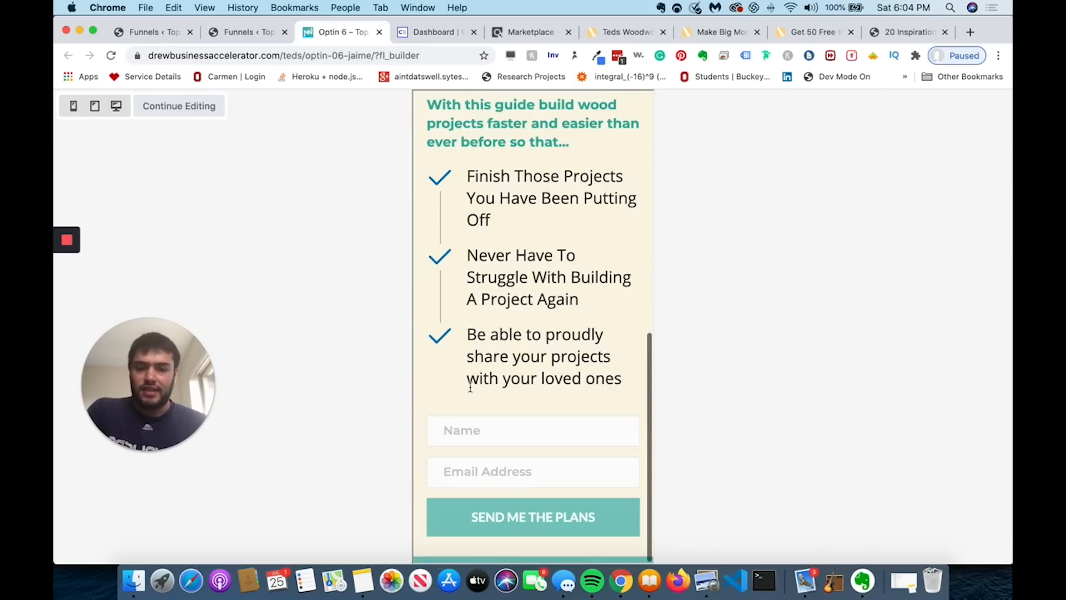
{"action": "left_click", "coordinate": [95, 106]}
{"action": "scroll", "coordinate": [312, 228], "scroll_direction": "up", "scroll_amount": 5}
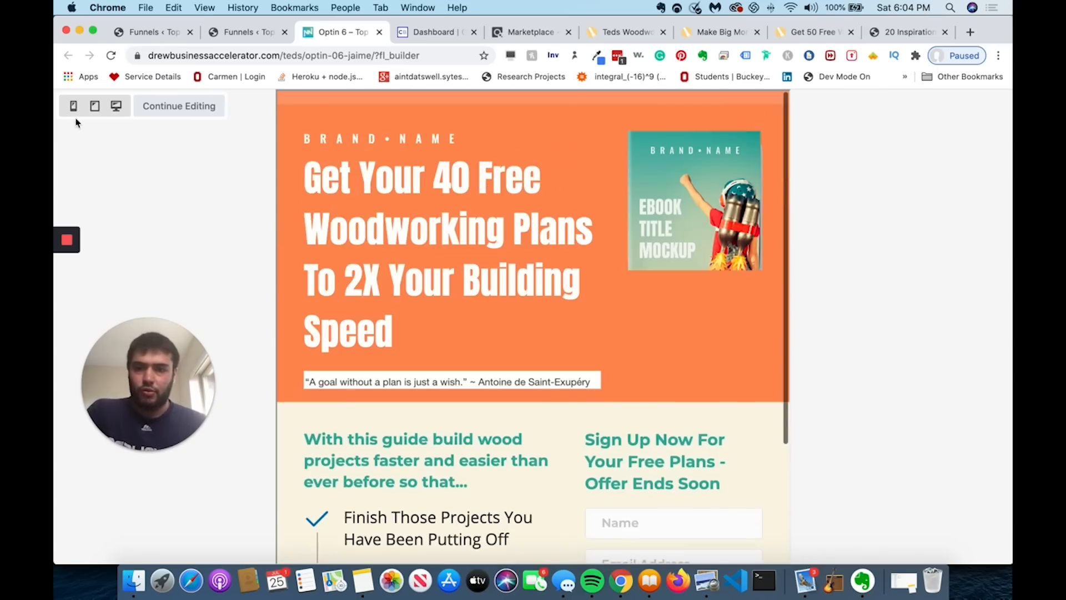
{"action": "left_click", "coordinate": [116, 107]}
{"action": "scroll", "coordinate": [379, 245], "scroll_direction": "down", "scroll_amount": 5}
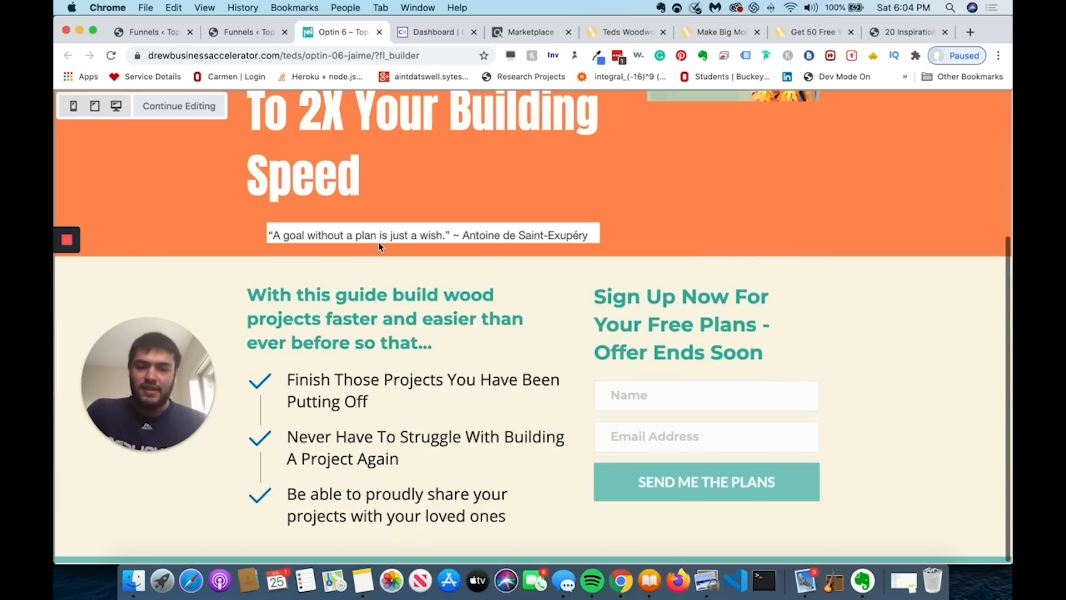
{"action": "scroll", "coordinate": [379, 246], "scroll_direction": "up", "scroll_amount": 3}
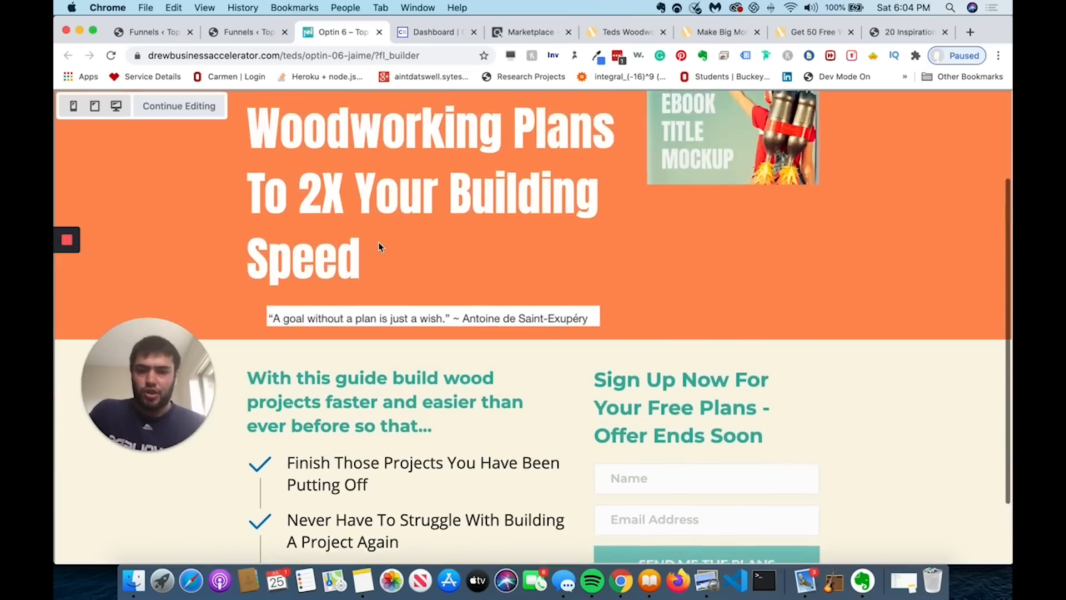
{"action": "left_click", "coordinate": [179, 105]}
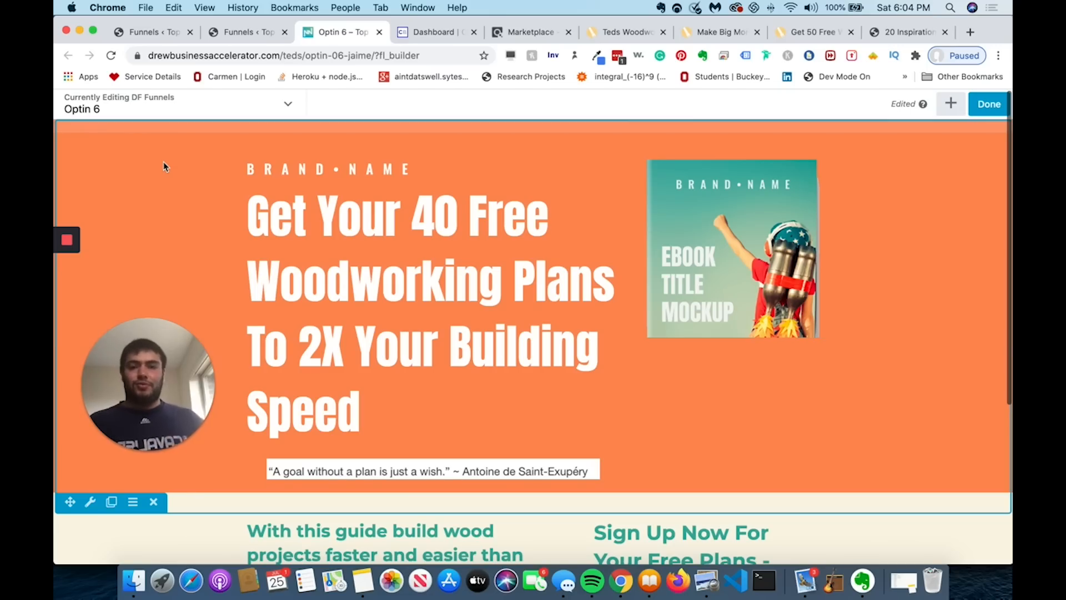